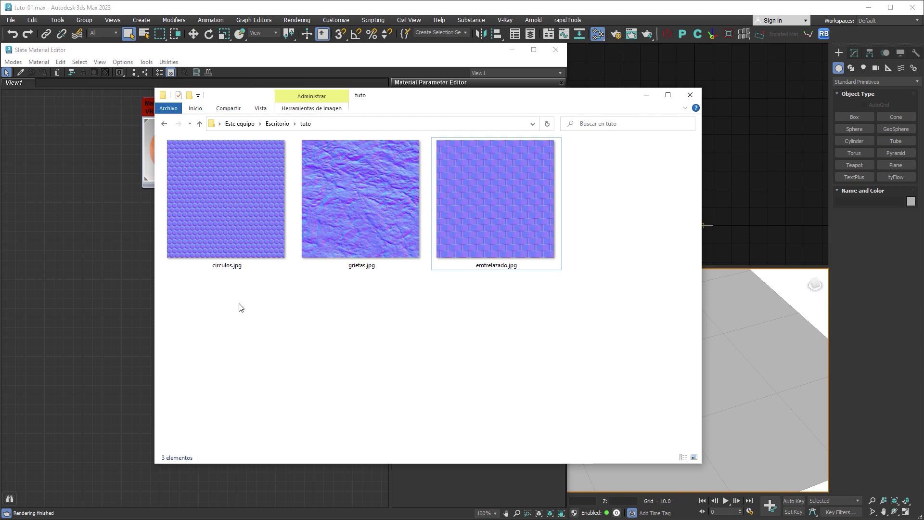
# Drag circulos.jpg and emtrelazado.jpg into the Slate editor as bitmap nodes and show emtrelazado's settings
pyautogui.click(251, 210)
pyautogui.keyDown('ctrl'); pyautogui.click(517, 216); pyautogui.keyUp('ctrl')
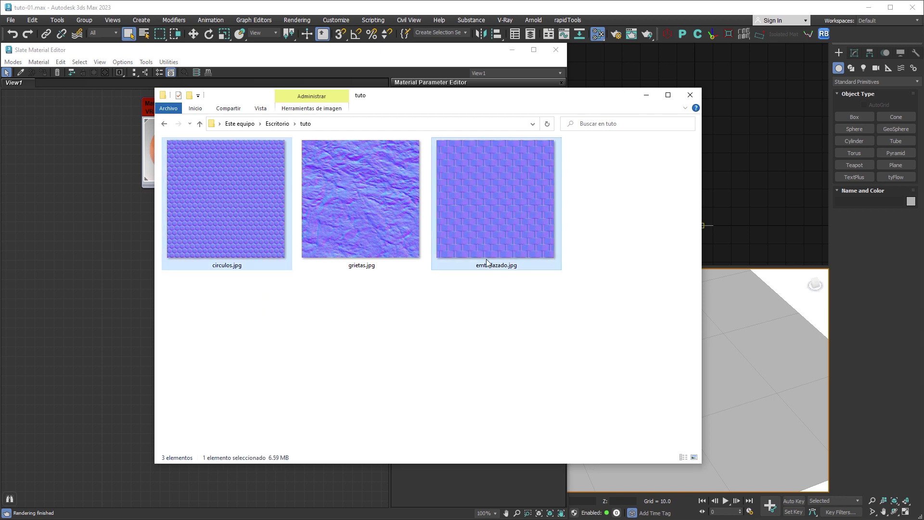
pyautogui.moveTo(269, 212)
pyautogui.mouseDown()
pyautogui.moveTo(313, 324)
pyautogui.moveTo(97, 279)
pyautogui.moveTo(91, 239)
pyautogui.mouseUp()
pyautogui.doubleClick(105, 282)
pyautogui.doubleClick(59, 239)
# Create a VRayNormalMap (Map #48) fed by emtrelazado and wire it into Material #11
pyautogui.moveTo(126, 328); pyautogui.dragTo(96, 377)
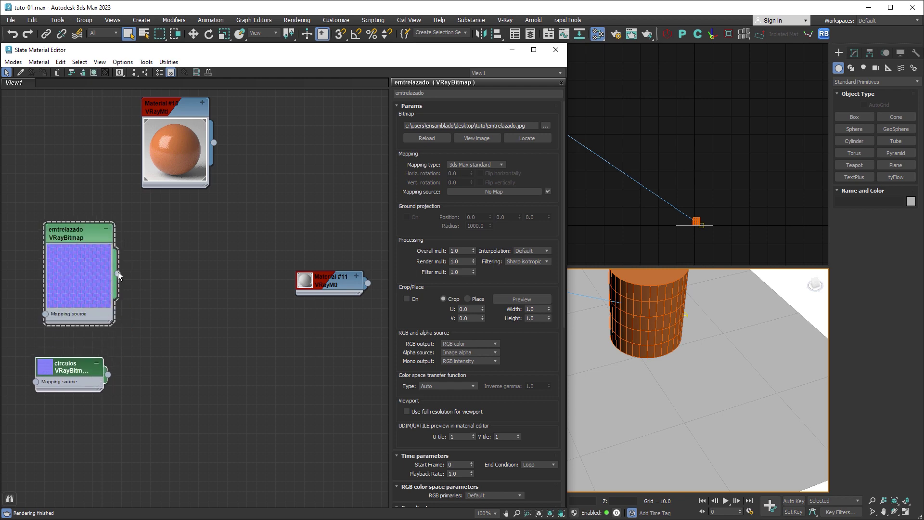
pyautogui.moveTo(117, 273); pyautogui.dragTo(164, 270)
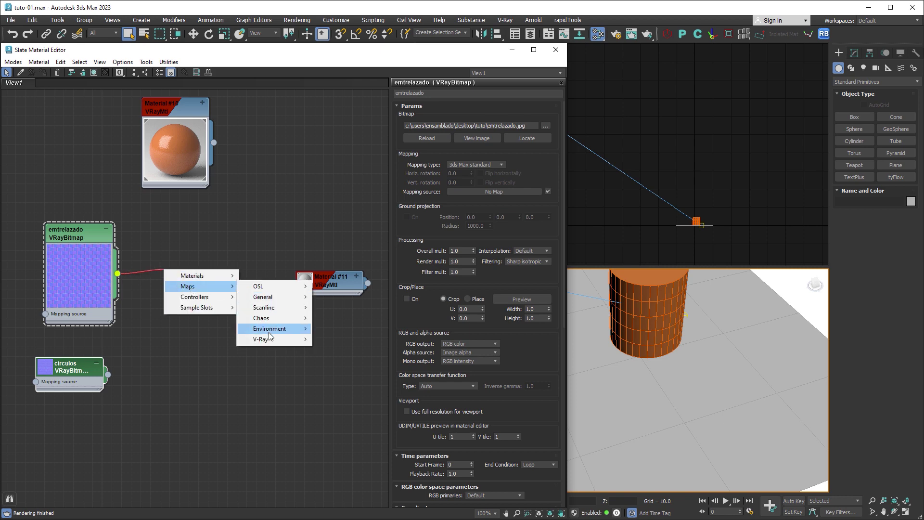
pyautogui.moveTo(263, 339)
pyautogui.click(350, 205)
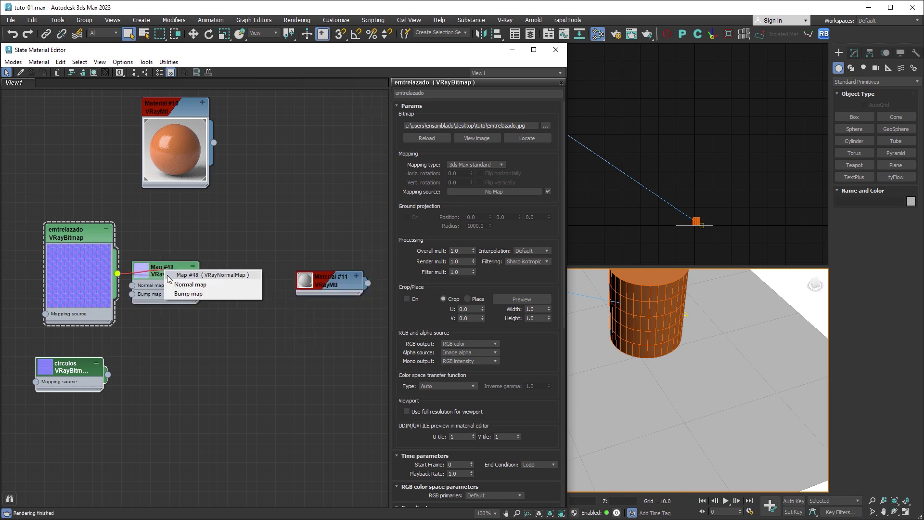
pyautogui.click(187, 278)
pyautogui.moveTo(225, 305); pyautogui.dragTo(322, 285)
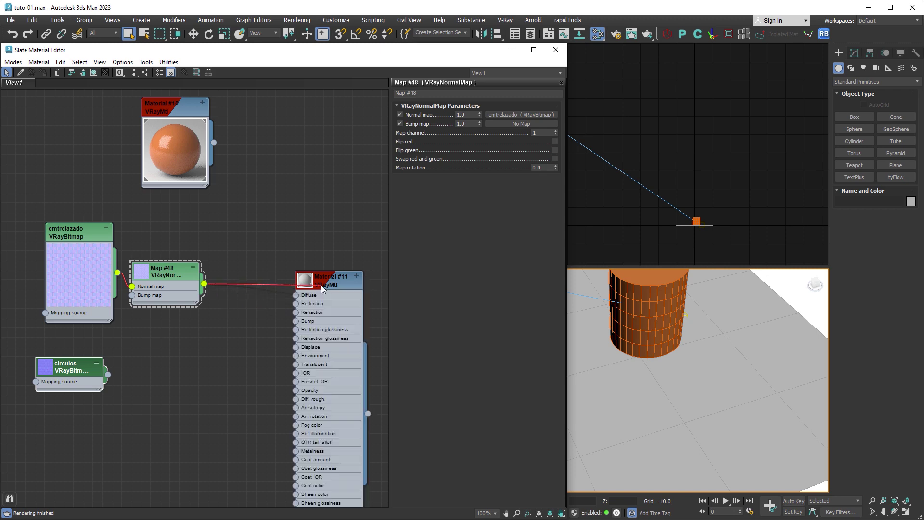
pyautogui.click(298, 326)
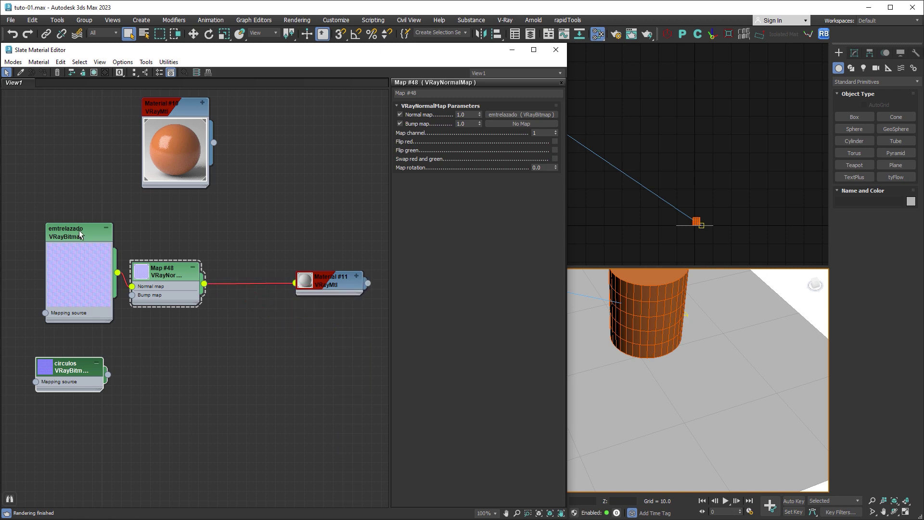
# Tidy the node layout and enable Flip green on the Map #48 normal map
pyautogui.moveTo(80, 232); pyautogui.dragTo(60, 222)
pyautogui.moveTo(171, 272); pyautogui.dragTo(162, 263)
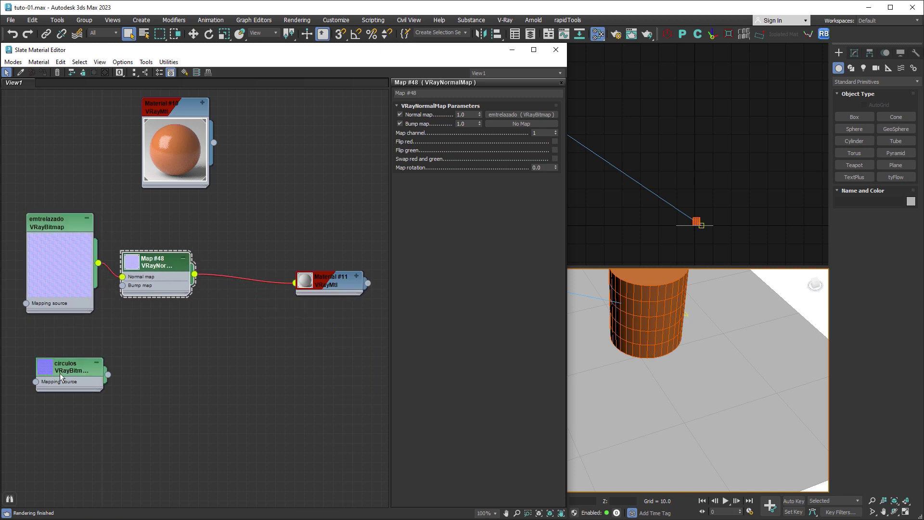
pyautogui.moveTo(108, 374)
pyautogui.mouseDown()
pyautogui.moveTo(149, 270)
pyautogui.moveTo(148, 376)
pyautogui.mouseUp()
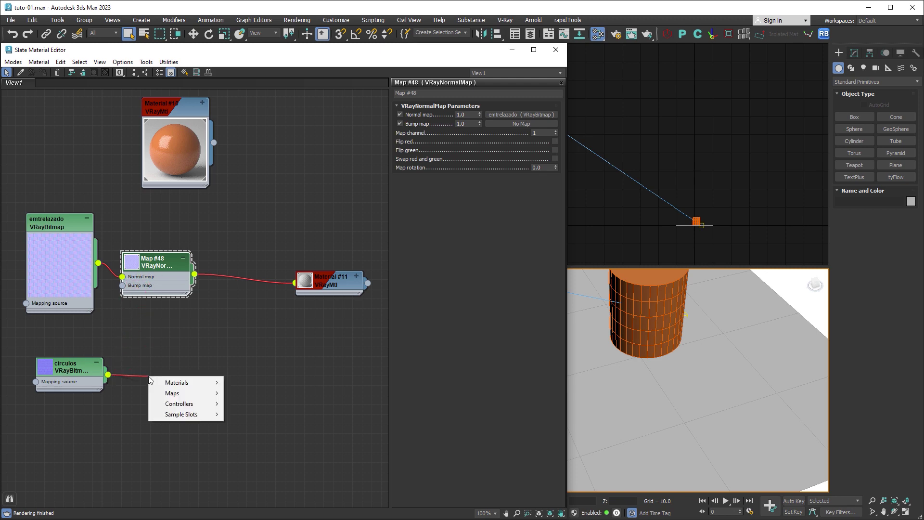
pyautogui.press('Escape')
pyautogui.click(555, 150)
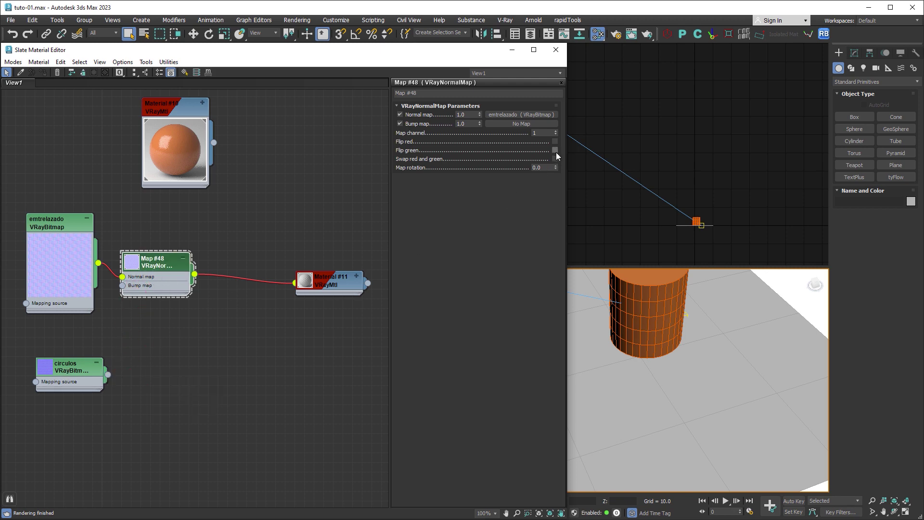
# Copy Map #48 into a second normal map, Map #49, fed by circulos
pyautogui.moveTo(164, 278)
pyautogui.keyDown('shift'); pyautogui.mouseDown()
pyautogui.moveTo(176, 315)
pyautogui.moveTo(163, 355)
pyautogui.mouseUp(); pyautogui.keyUp('shift')
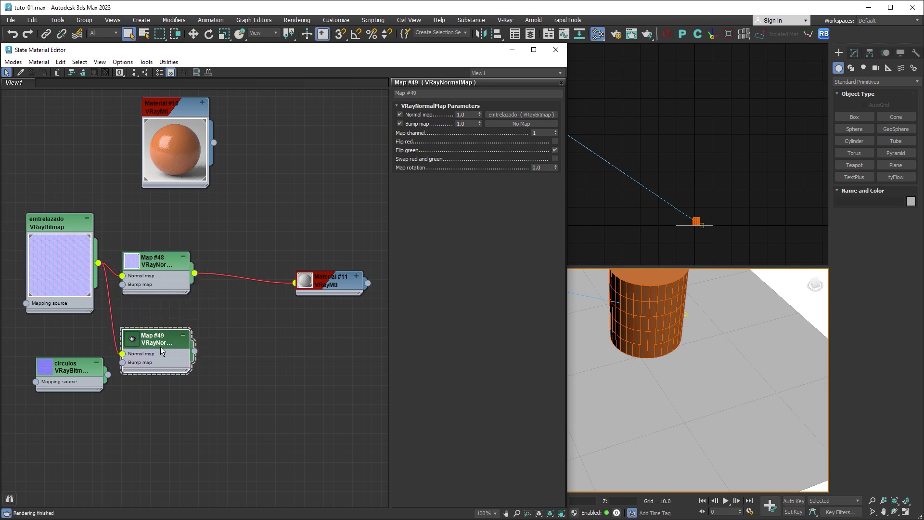
pyautogui.moveTo(107, 374); pyautogui.dragTo(124, 356)
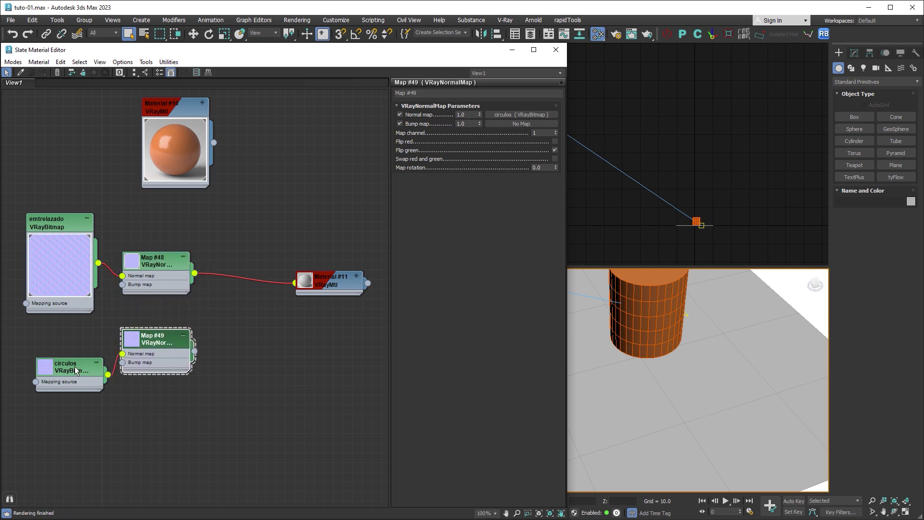
pyautogui.doubleClick(45, 366)
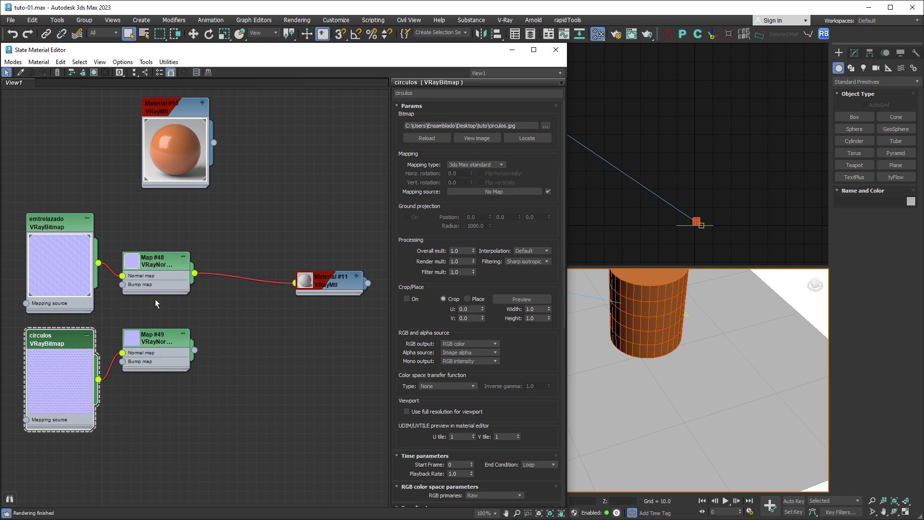
# Create Composite Map #50 with Map #48 on Layer 1 and Map #49 on Layer 2
pyautogui.moveTo(217, 282); pyautogui.dragTo(255, 316)
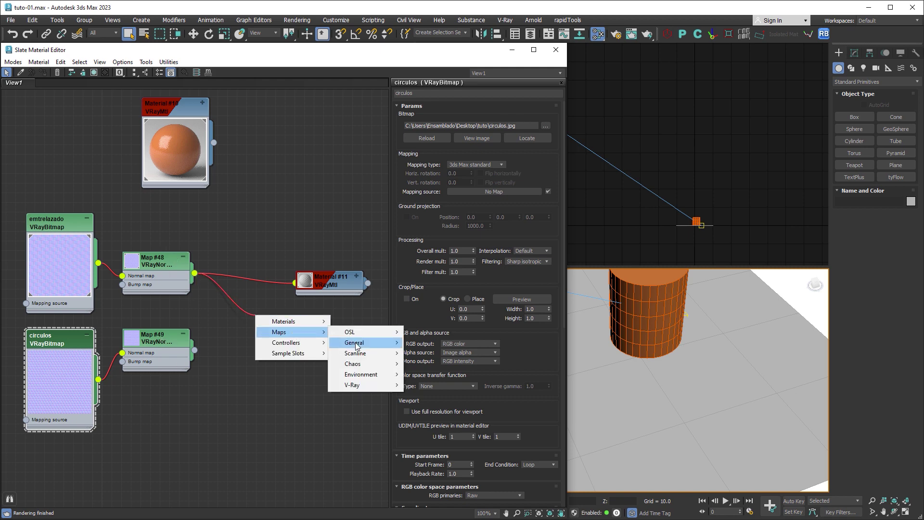
pyautogui.moveTo(354, 343)
pyautogui.click(436, 244)
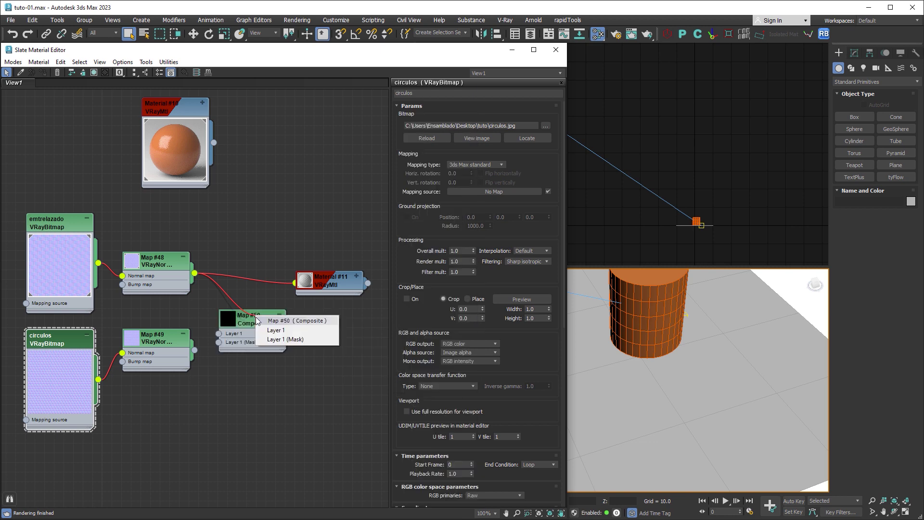
pyautogui.click(271, 331)
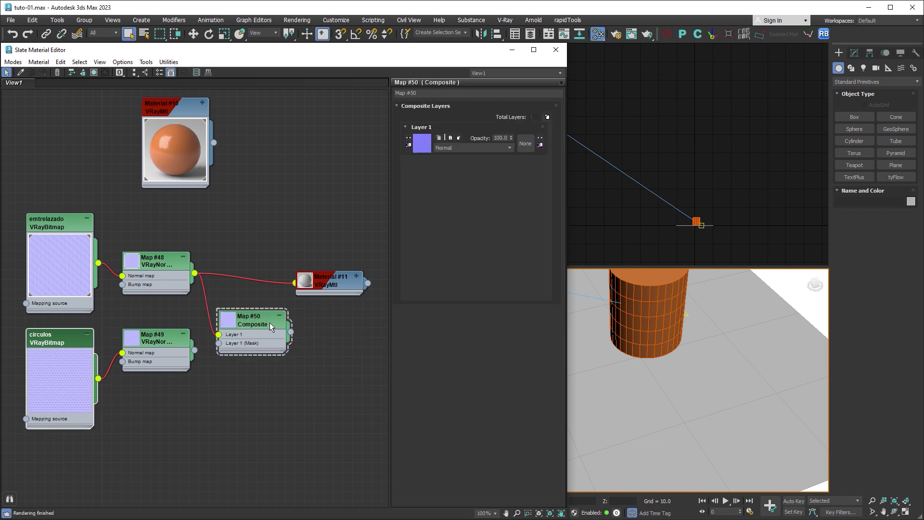
pyautogui.click(548, 117)
pyautogui.moveTo(195, 350); pyautogui.dragTo(219, 352)
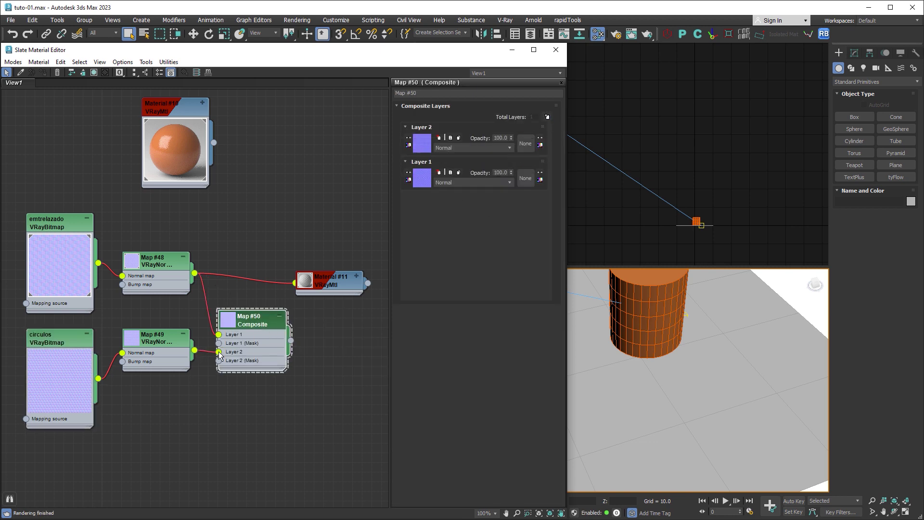
pyautogui.moveTo(291, 340)
pyautogui.mouseDown()
pyautogui.moveTo(304, 333)
pyautogui.moveTo(296, 321)
pyautogui.mouseUp()
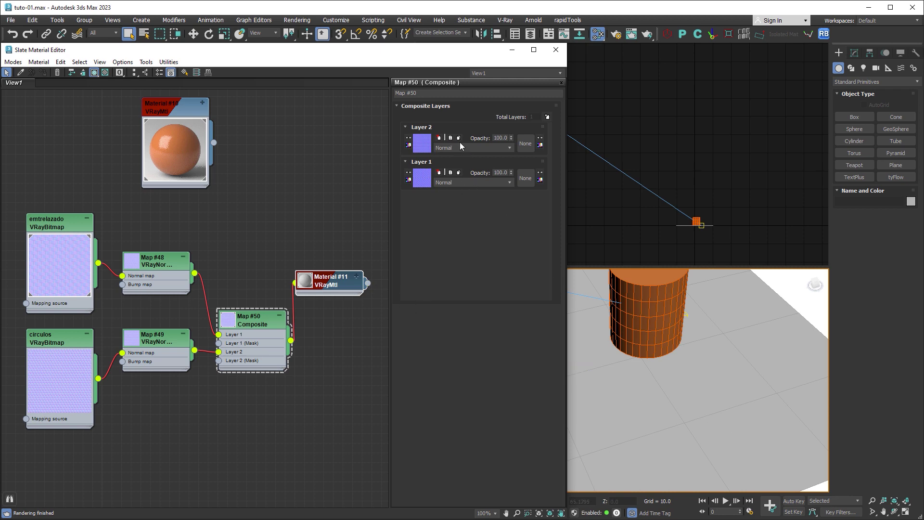
# Set the Composite map's Layer 2 blend mode to Hard Light
pyautogui.click(496, 148)
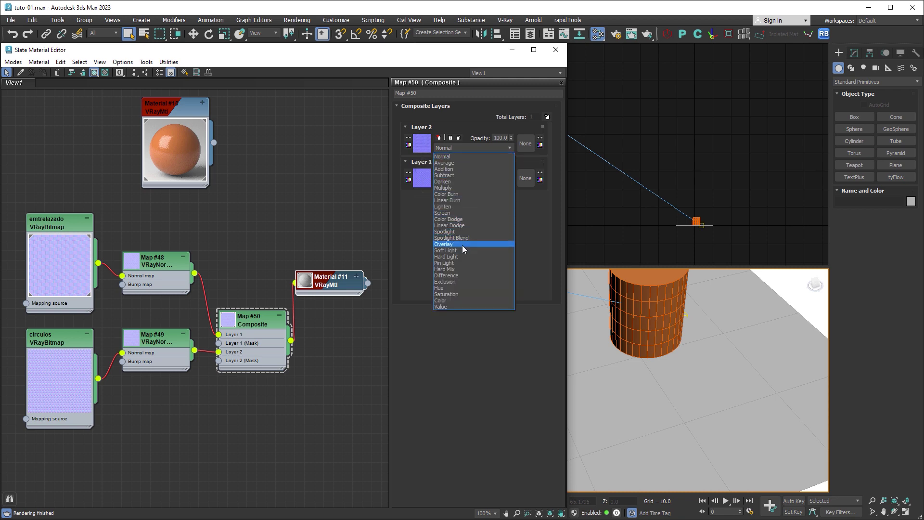
pyautogui.click(456, 256)
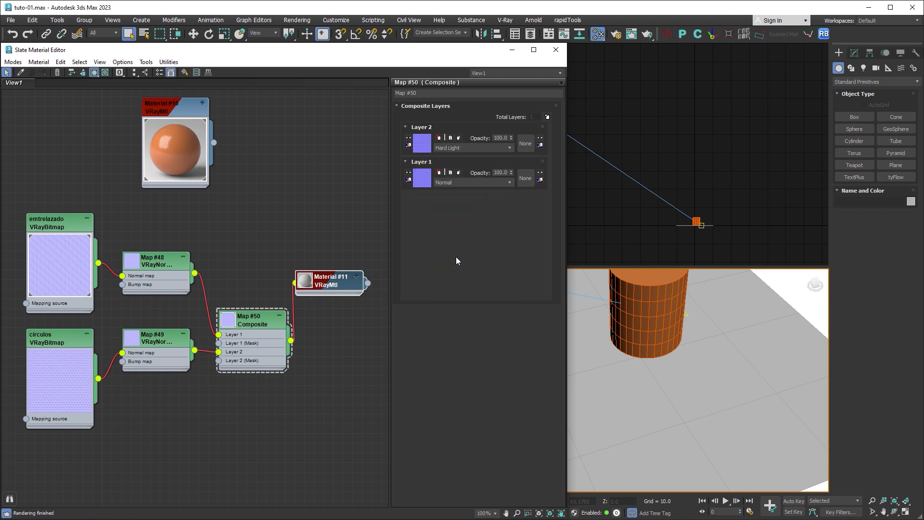
# Render the scene in the V-Ray frame buffer and save the render to history
pyautogui.click(505, 20)
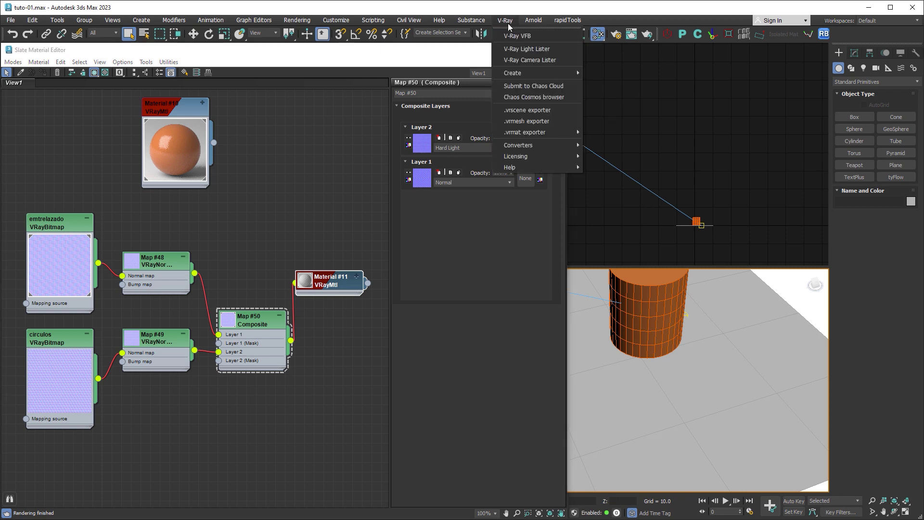
pyautogui.click(514, 34)
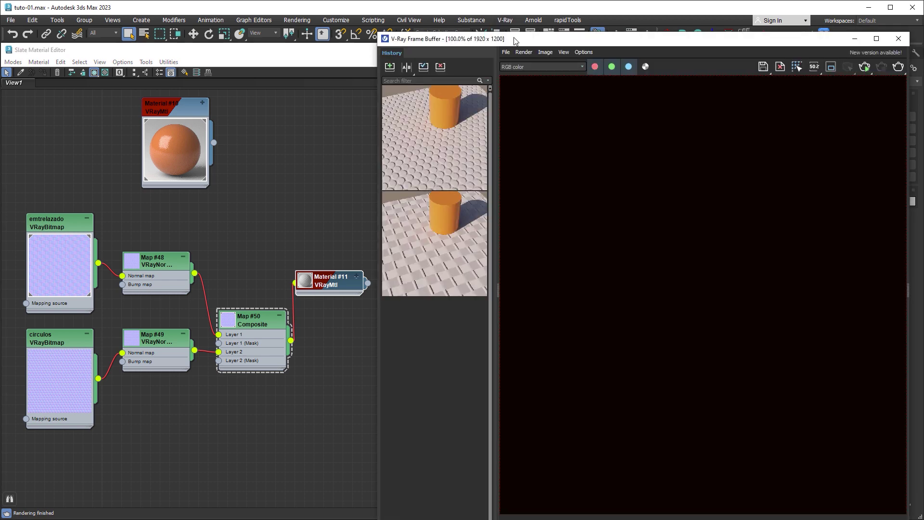
pyautogui.click(898, 67)
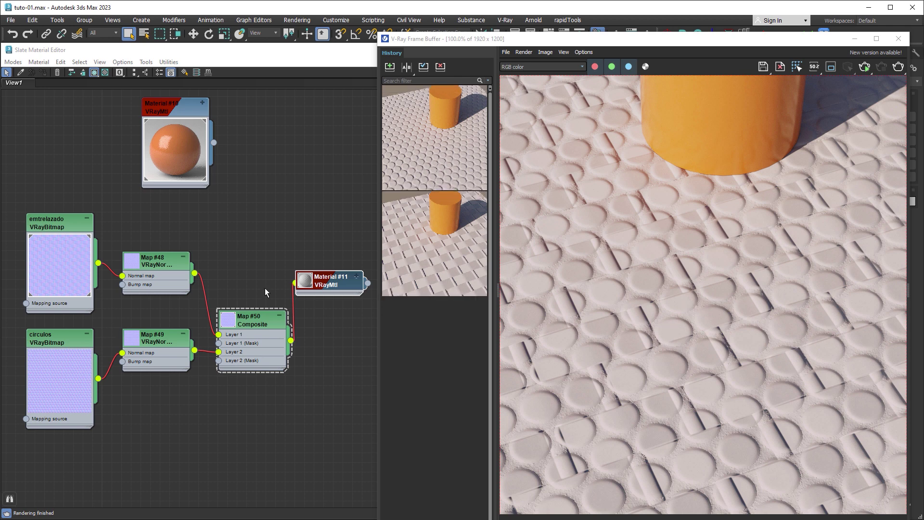
pyautogui.click(392, 70)
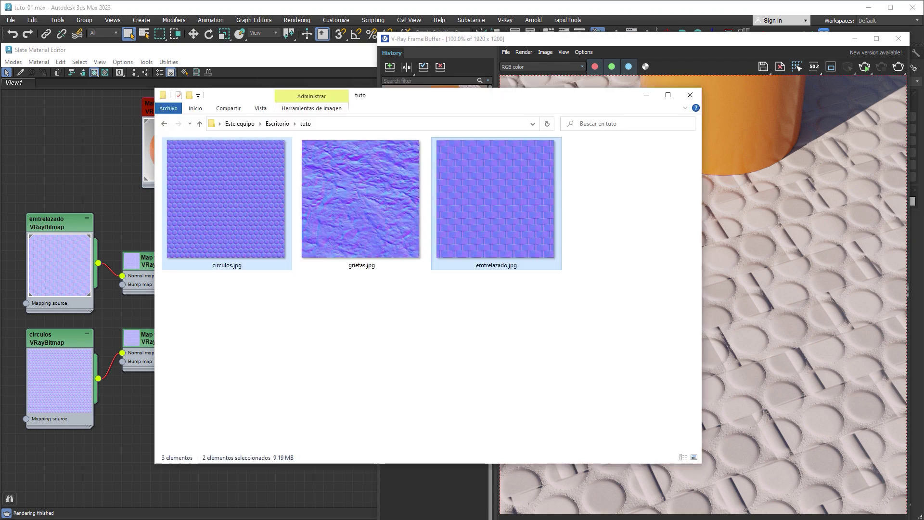
# Open circulos.jpg and emtrelazado.jpg in Photoshop from the tuto folder
pyautogui.hotkey('alt', 'Tab')
pyautogui.click(450, 369)
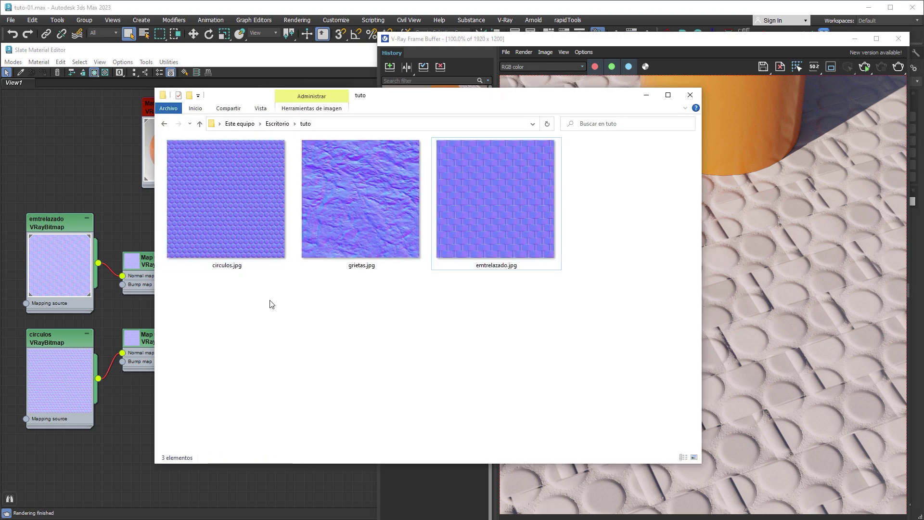
pyautogui.click(249, 246)
pyautogui.keyDown('ctrl'); pyautogui.click(493, 229); pyautogui.keyUp('ctrl')
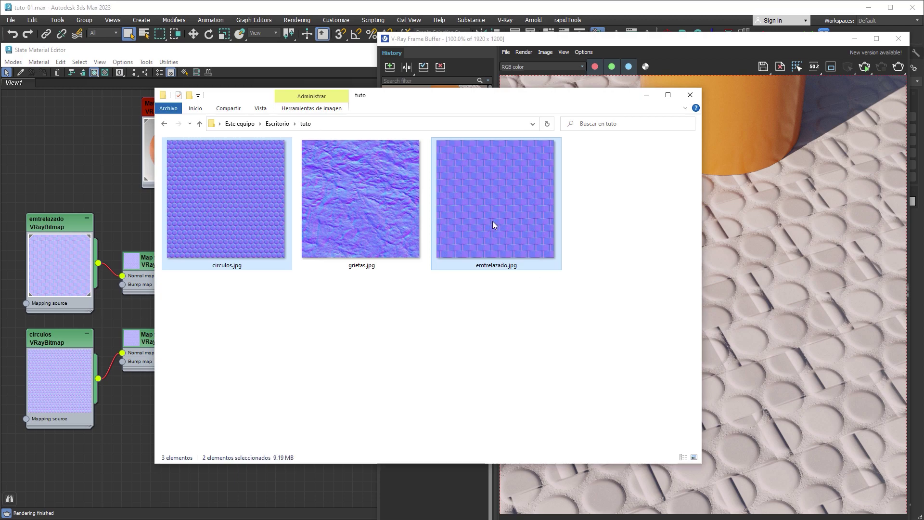
pyautogui.moveTo(492, 228); pyautogui.dragTo(451, 278)
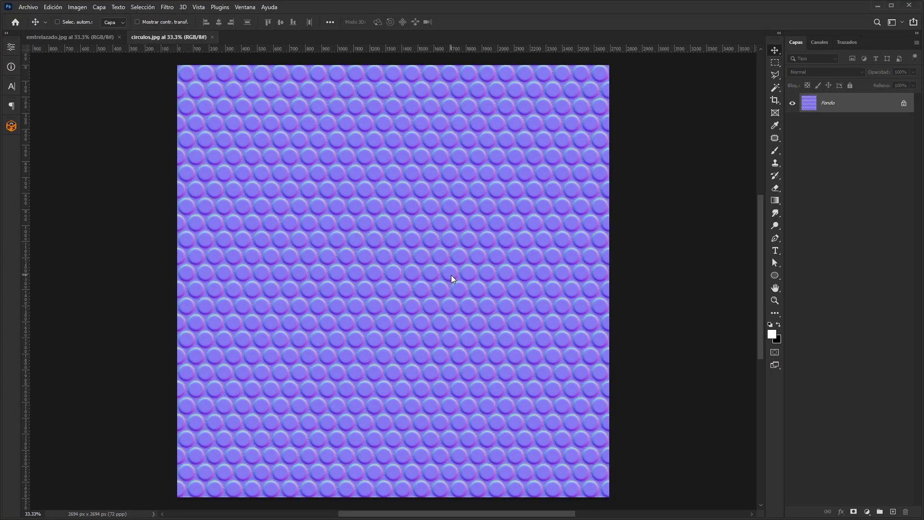
# Place emtrelazado in circulos.jpg as Capa 1 above the unlocked Capa 0, with Capa 1 active
pyautogui.moveTo(80, 37); pyautogui.dragTo(176, 189)
pyautogui.moveTo(294, 236); pyautogui.dragTo(384, 164)
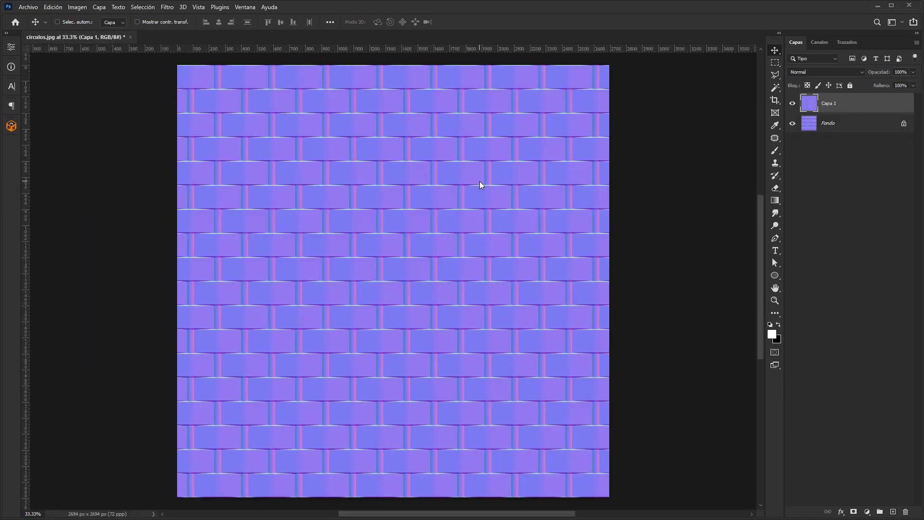
pyautogui.click(904, 124)
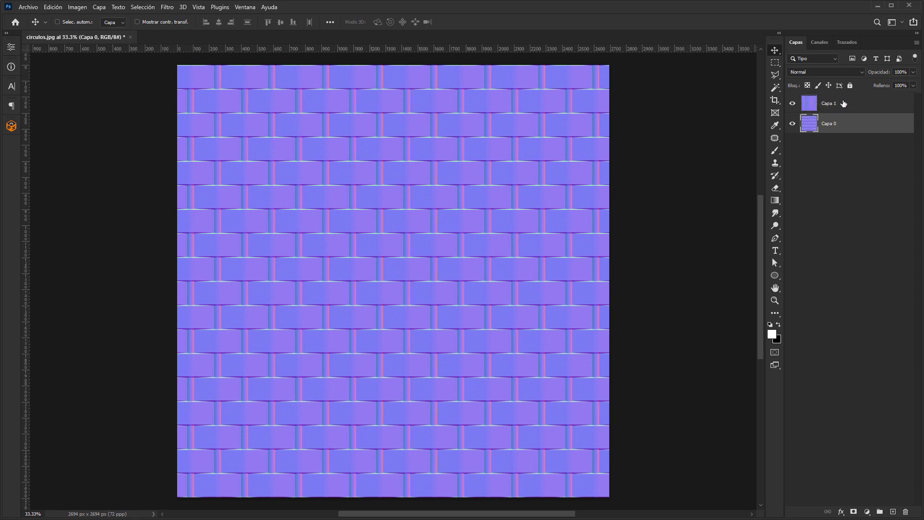
pyautogui.click(858, 105)
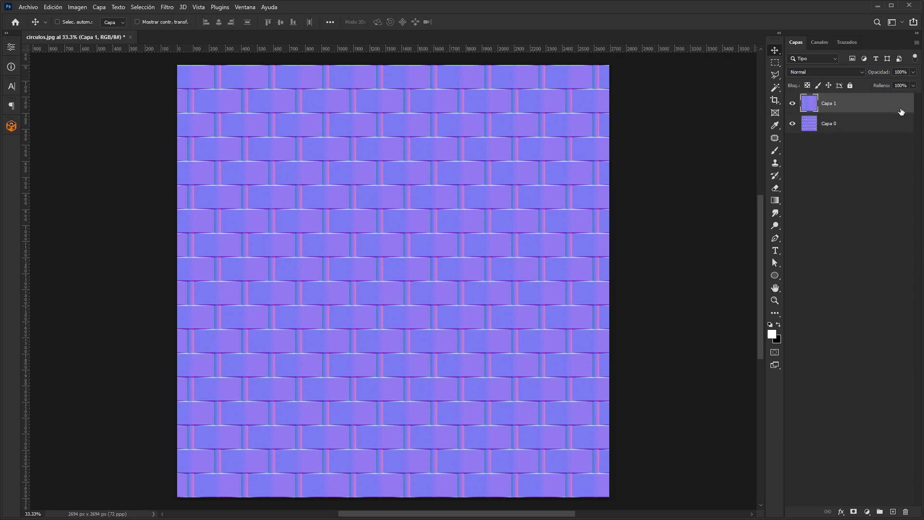
# Exclude Capa 1's B channel in Blending Options and set its blend mode to Luz fuerte
pyautogui.doubleClick(901, 111)
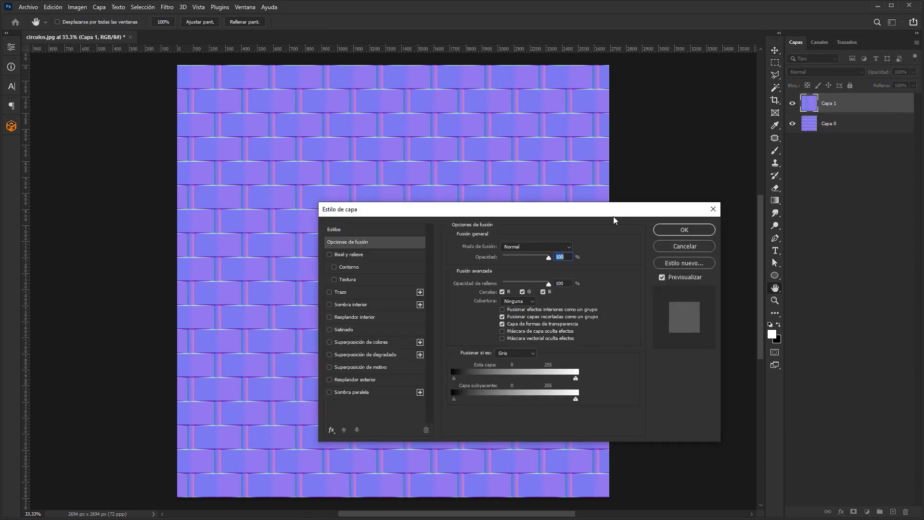
pyautogui.click(543, 291)
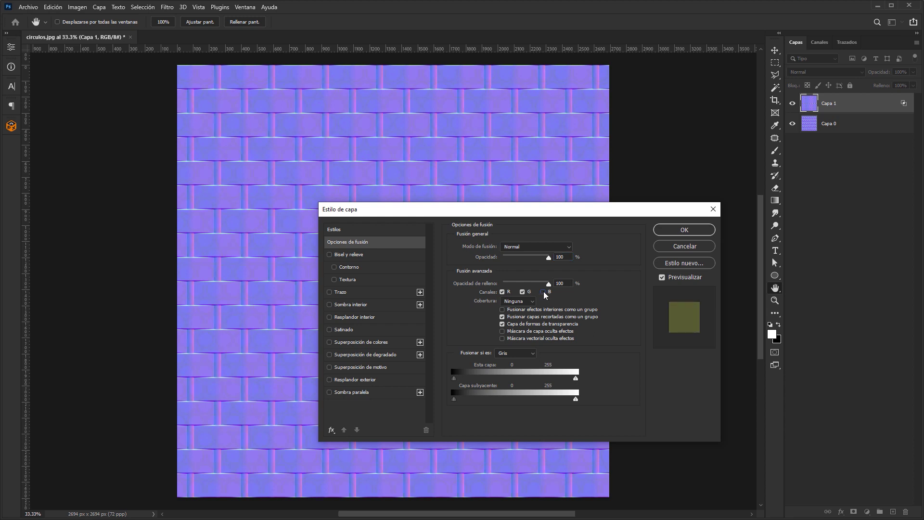
pyautogui.click(672, 230)
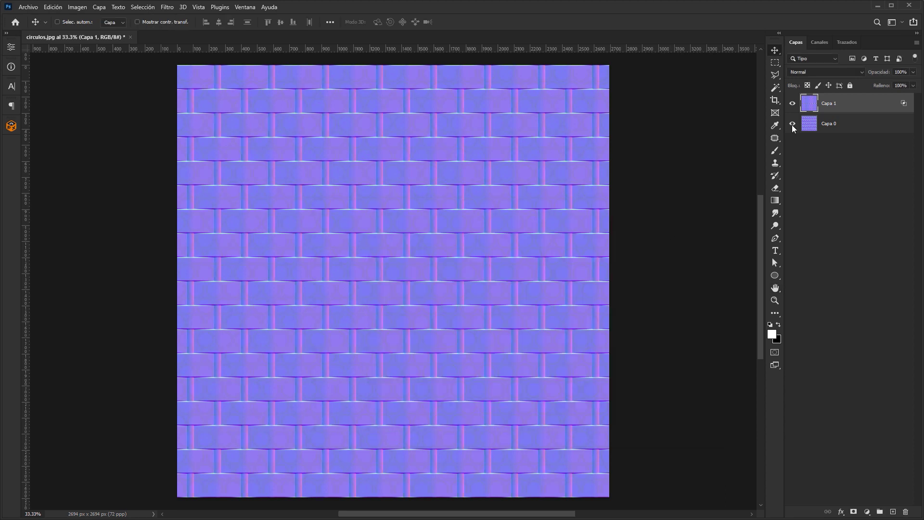
pyautogui.click(826, 73)
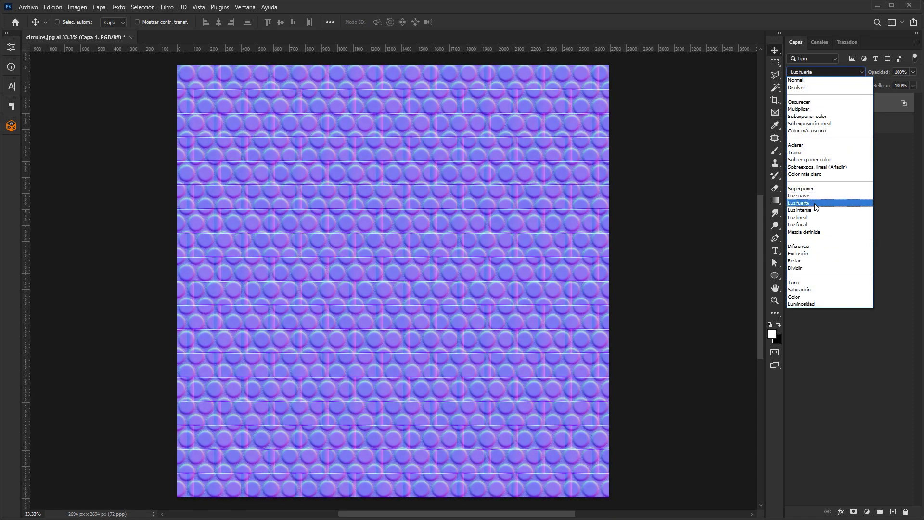
pyautogui.click(817, 207)
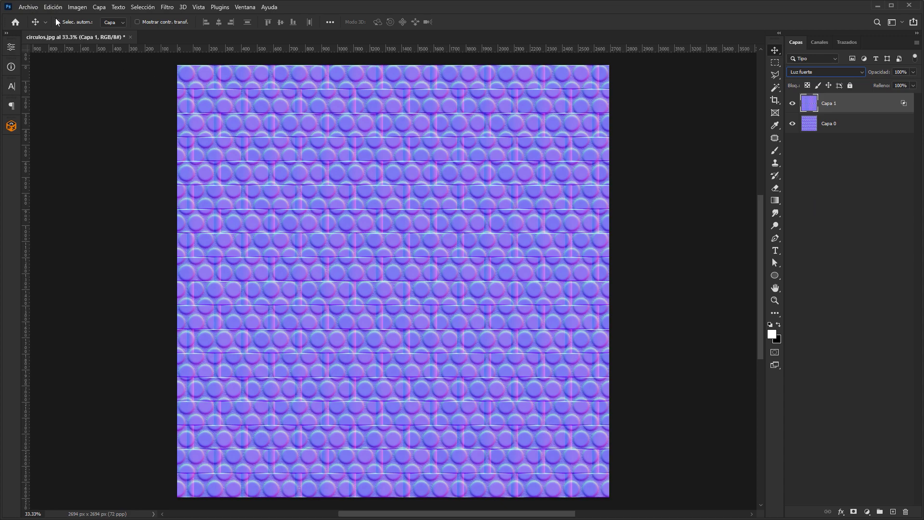
pyautogui.click(33, 9)
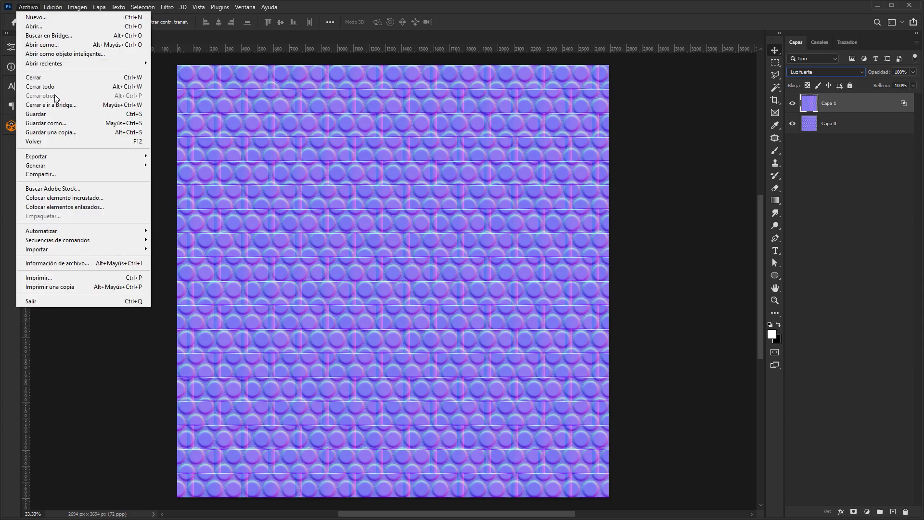
# Enter and copy the name 'entrelazado sobre circulos' in Guardar como, then cancel
pyautogui.click(74, 128)
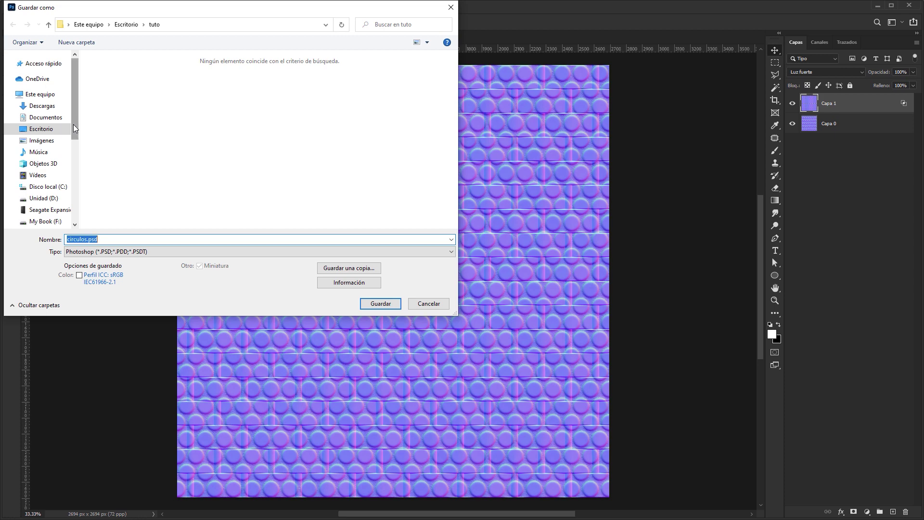
pyautogui.write('entrelazado sobre')
pyautogui.click(138, 253)
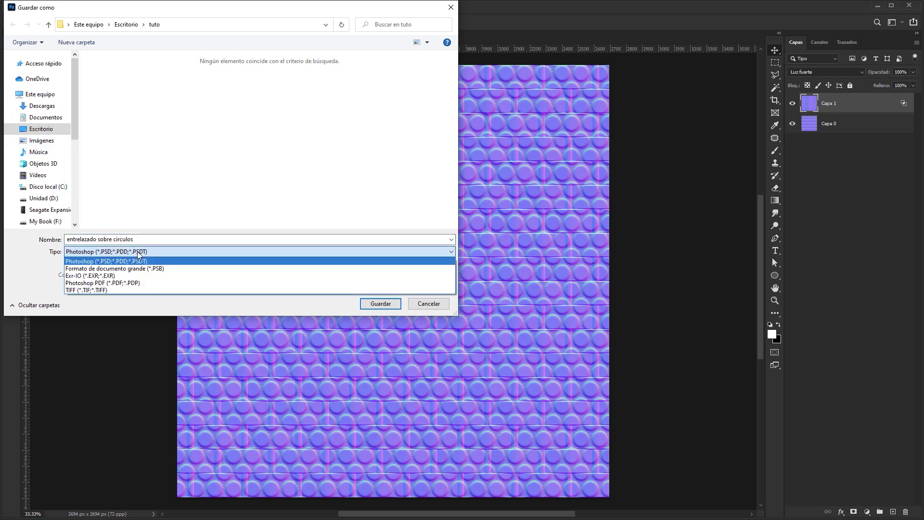
pyautogui.click(141, 239)
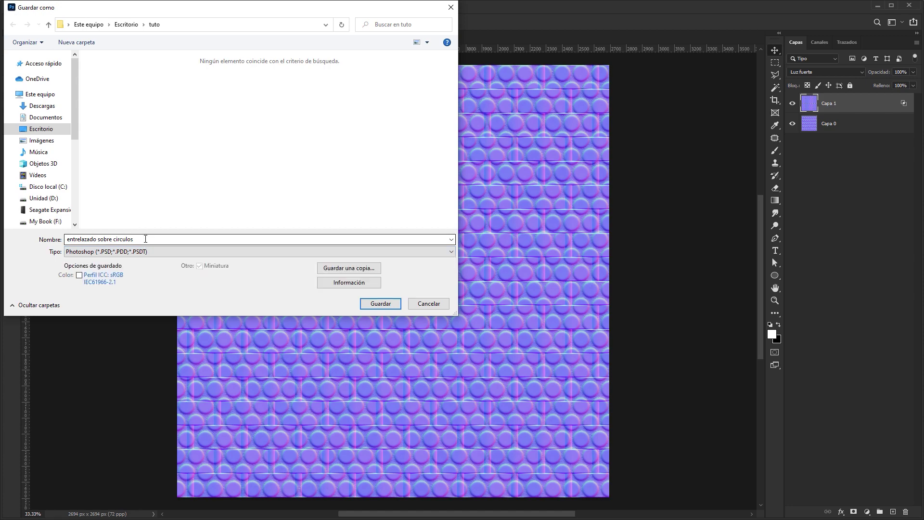
pyautogui.rightClick(117, 242)
pyautogui.click(113, 269)
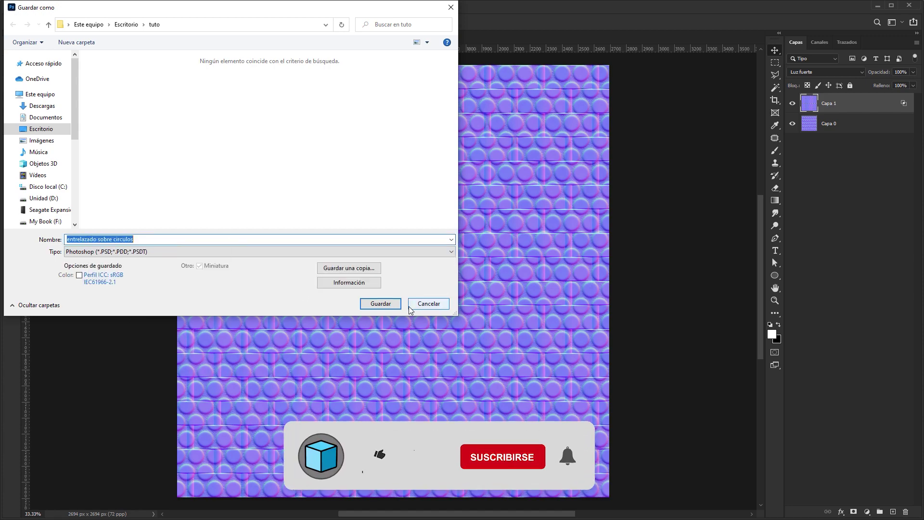
pyautogui.click(429, 304)
# Save a JPEG copy named 'entrelazado sobre circulos', accepting the JPEG options
pyautogui.click(30, 7)
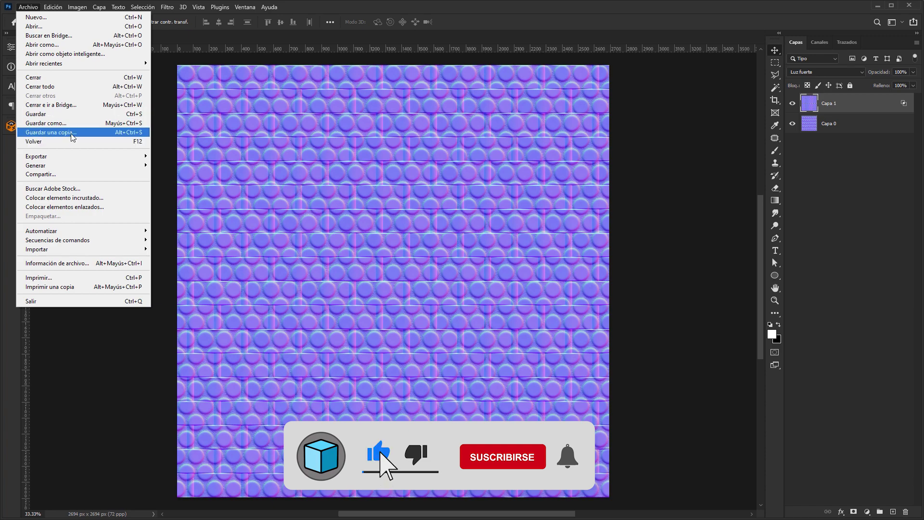
pyautogui.click(49, 132)
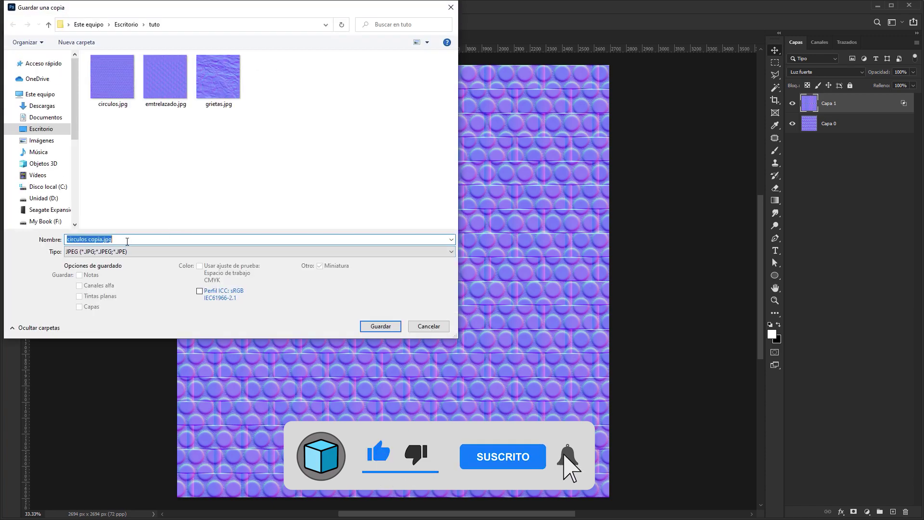
pyautogui.hotkey('ctrl', 'v')
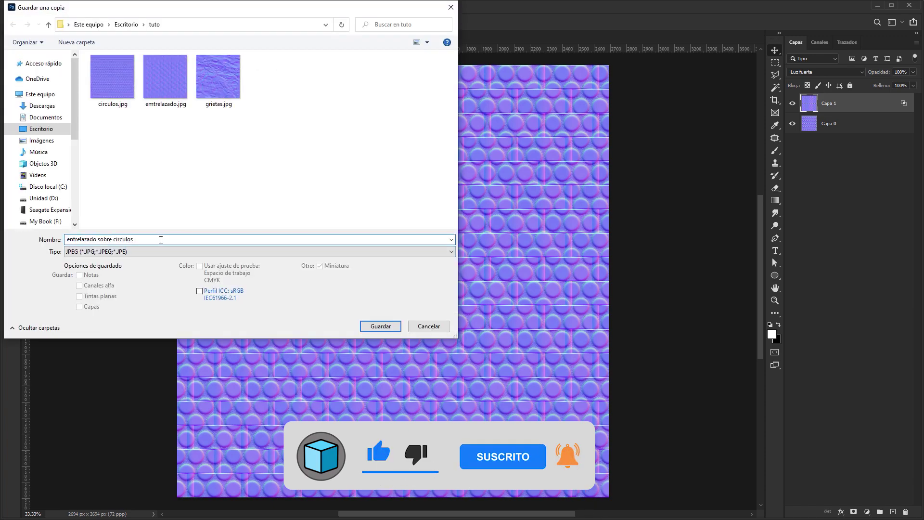
pyautogui.click(381, 325)
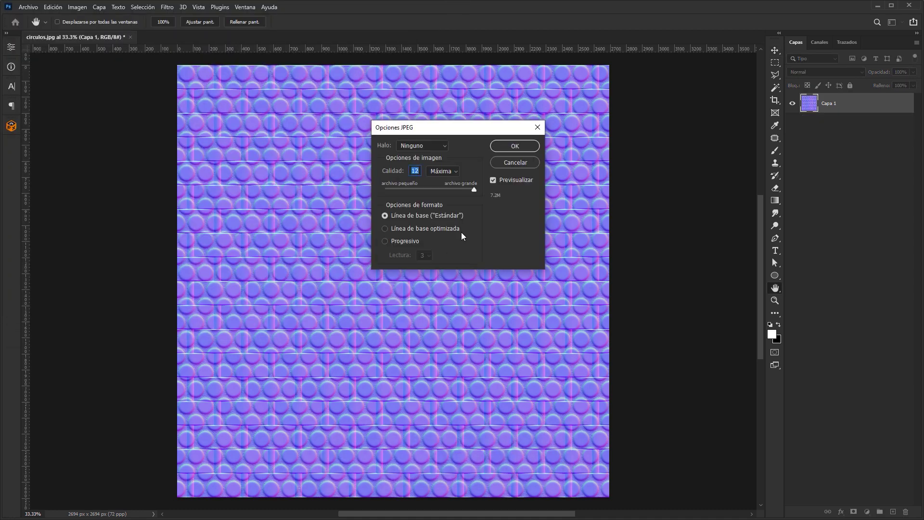
pyautogui.click(514, 146)
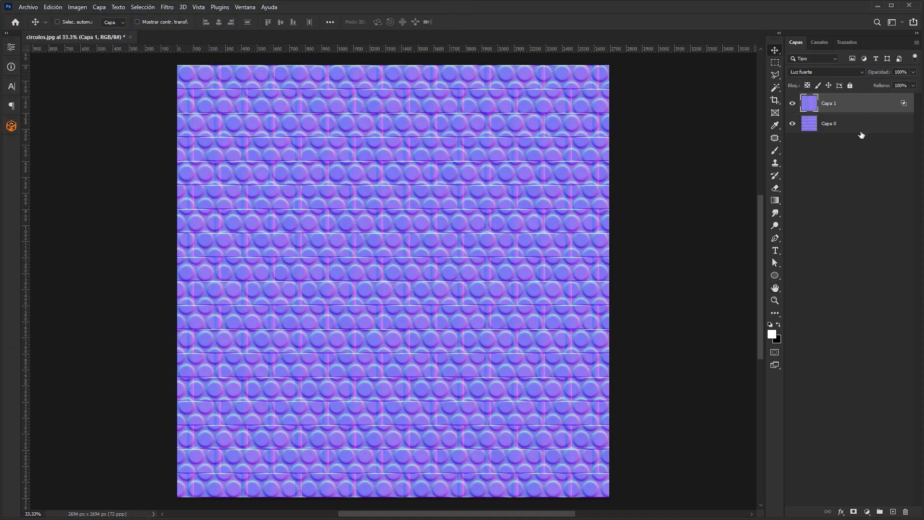
# Move the woven layer below the circles layer and restore its B channel
pyautogui.moveTo(856, 107); pyautogui.dragTo(859, 132)
pyautogui.click(829, 73)
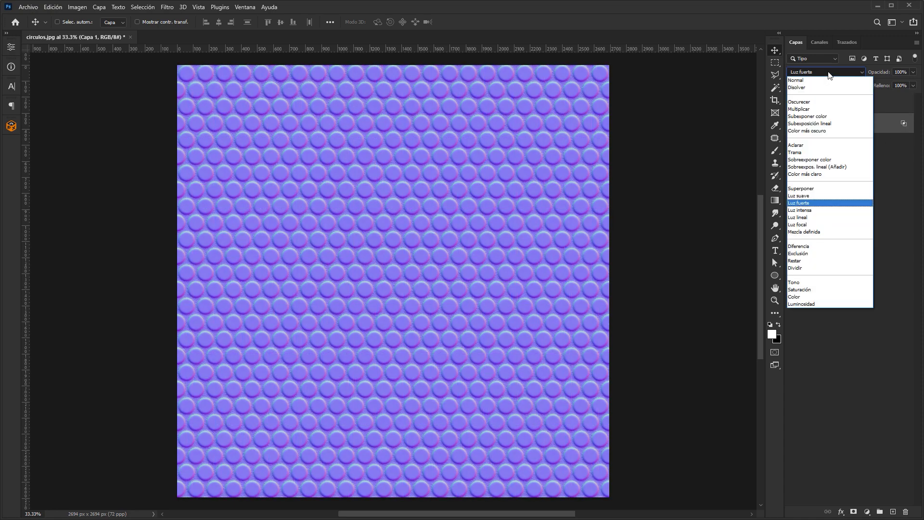
pyautogui.doubleClick(904, 126)
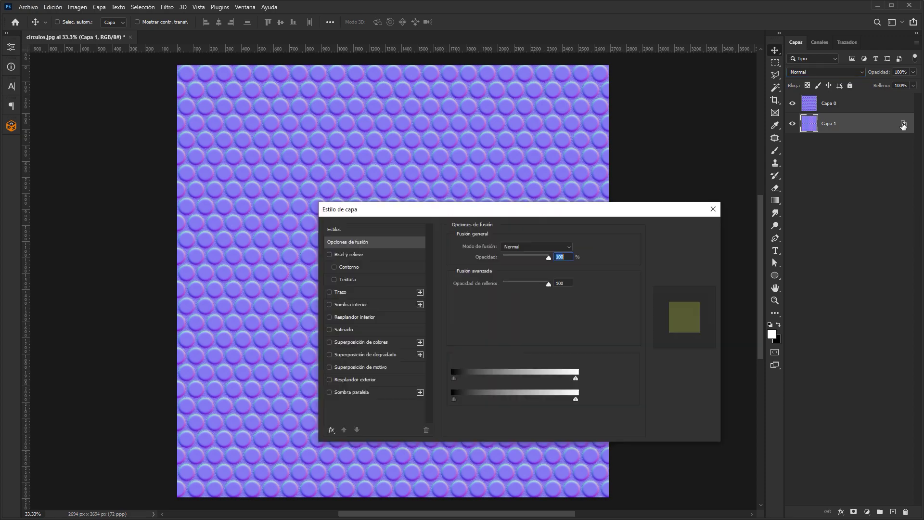
pyautogui.click(544, 292)
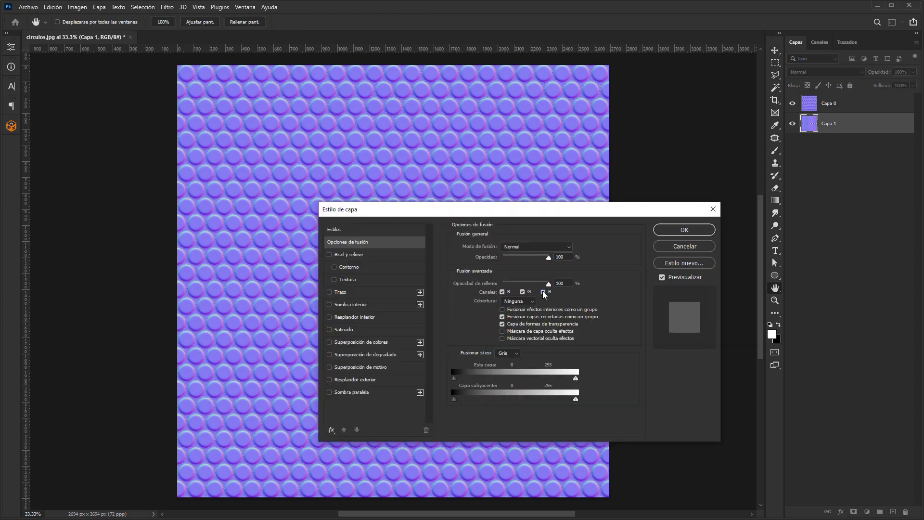
pyautogui.click(681, 230)
# Exclude Capa 0's B channel and blend it in Luz fuerte over the woven layer
pyautogui.click(902, 109)
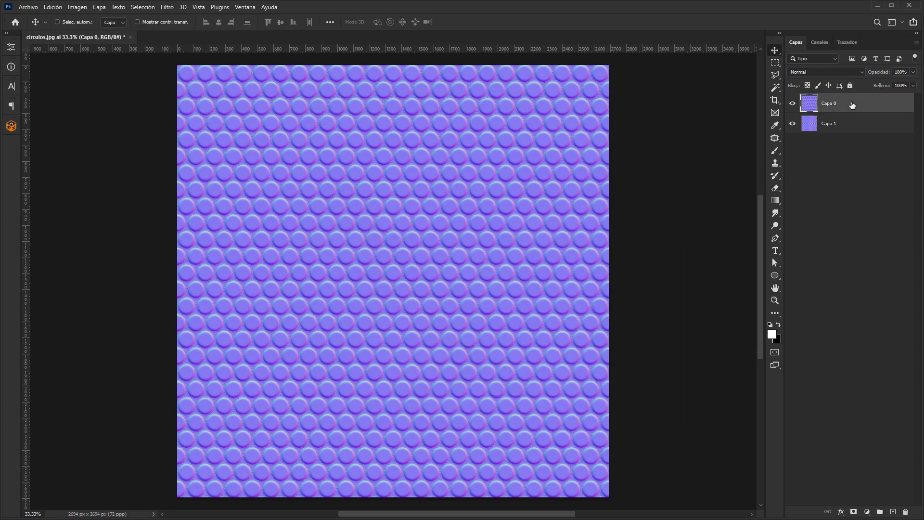
pyautogui.doubleClick(852, 111)
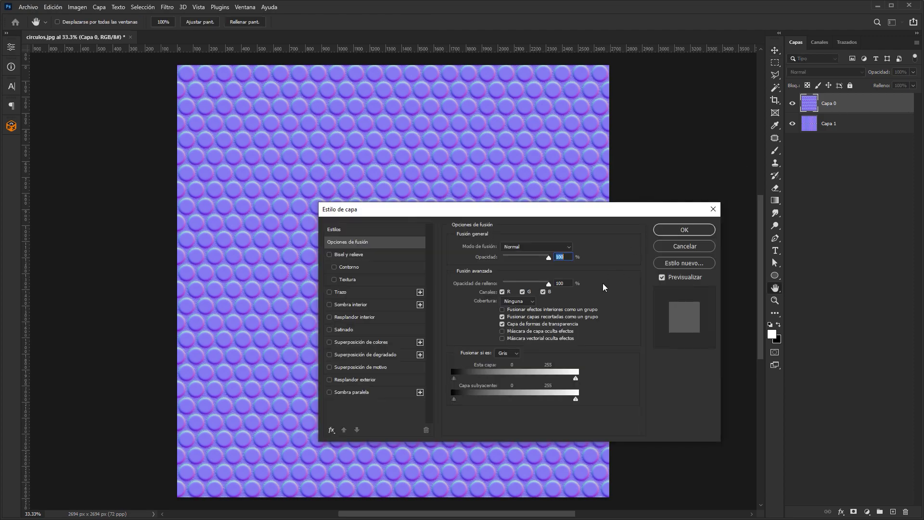
pyautogui.click(674, 231)
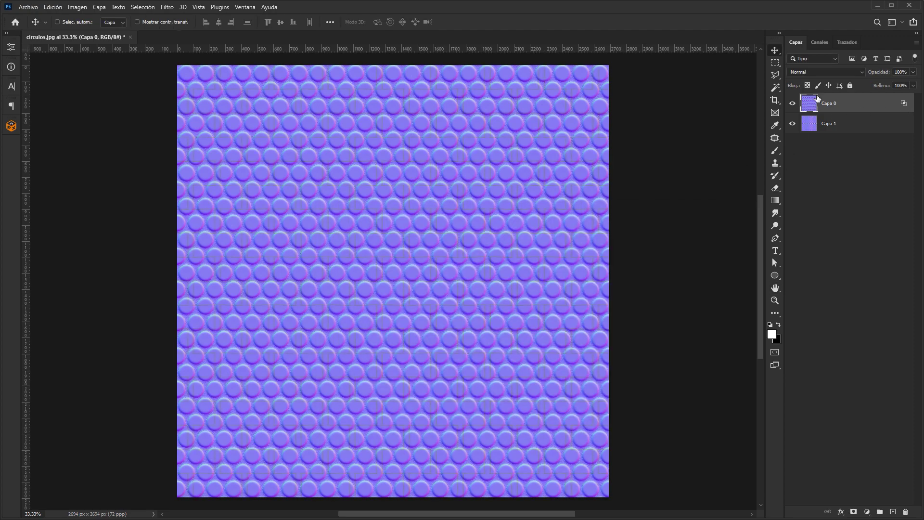
pyautogui.click(827, 74)
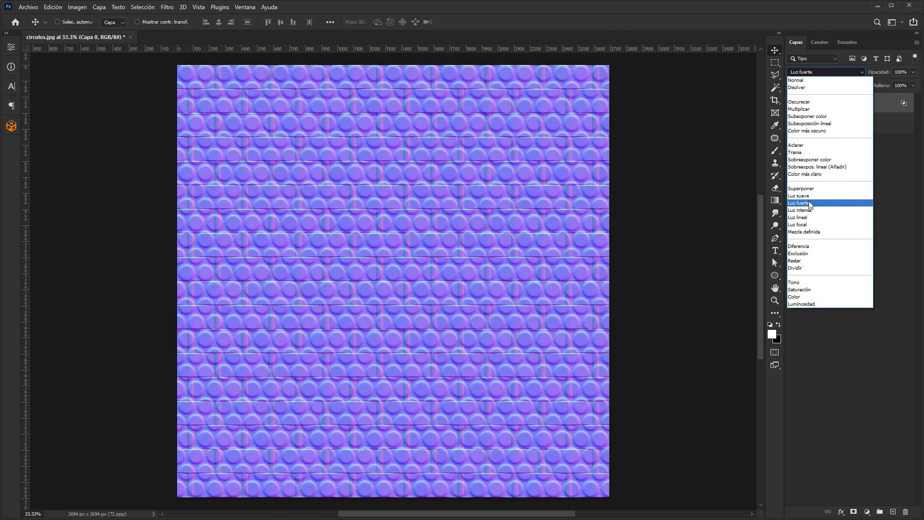
pyautogui.click(809, 203)
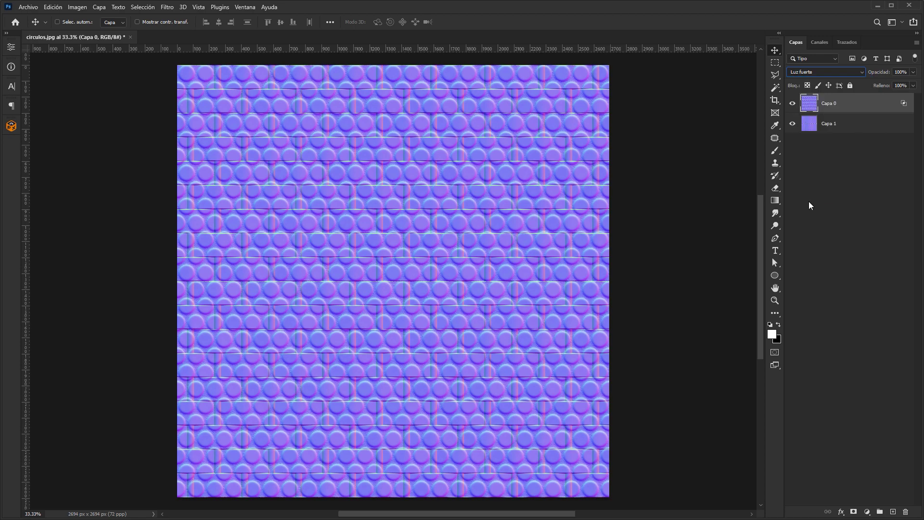
pyautogui.click(28, 7)
# Save a JPEG copy named 'circulos sobre entrelazado', accepting the JPEG options
pyautogui.click(75, 136)
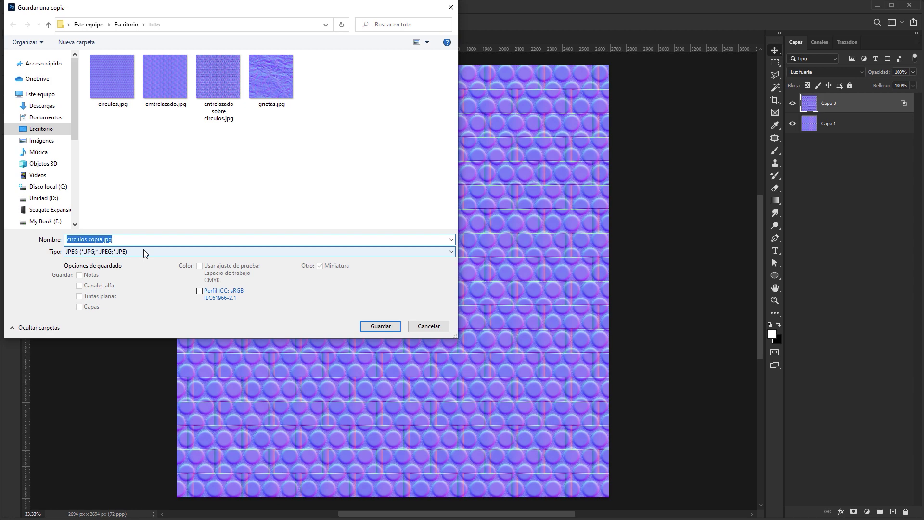
pyautogui.click(91, 240)
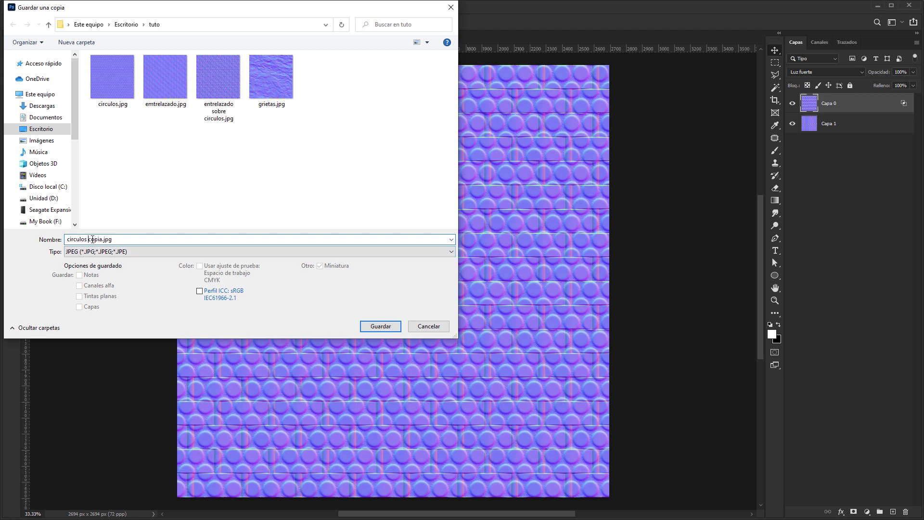
pyautogui.moveTo(93, 240); pyautogui.dragTo(156, 239)
pyautogui.write('sobre entrelazado')
pyautogui.click(386, 328)
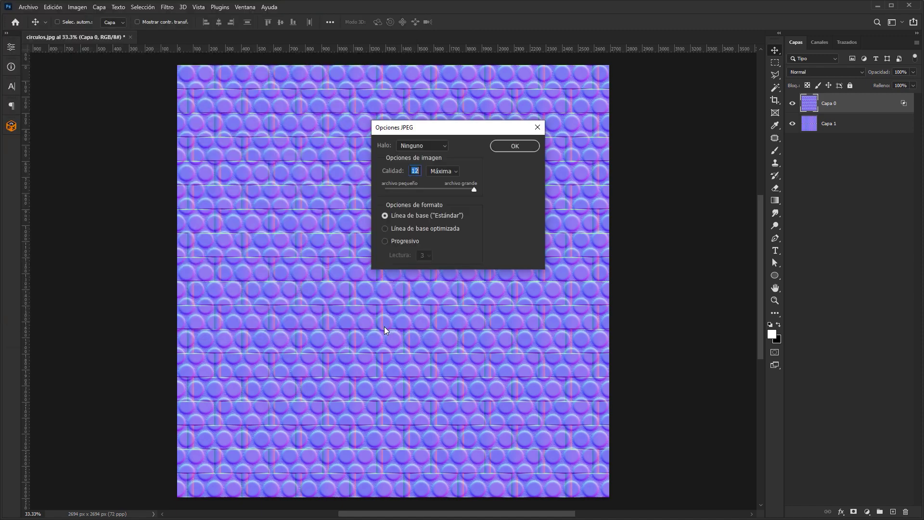
pyautogui.click(532, 150)
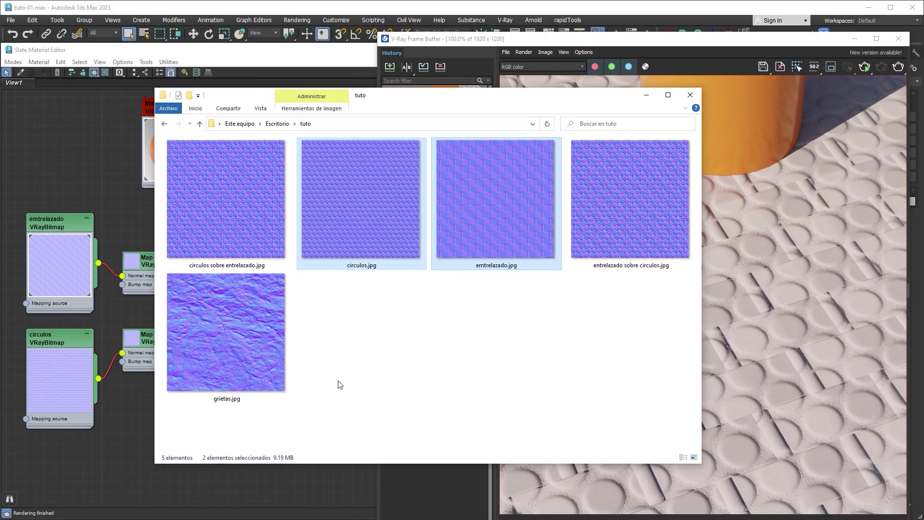
# Add the circulos sobre entrelazado and entrelazado sobre circulos bitmaps to the Slate node graph
pyautogui.click(247, 229)
pyautogui.keyDown('ctrl'); pyautogui.click(627, 230); pyautogui.keyUp('ctrl')
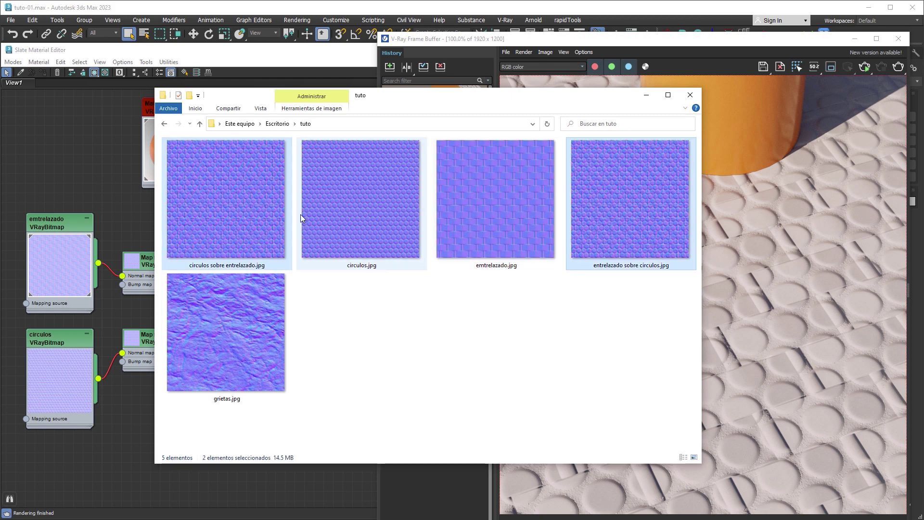
pyautogui.moveTo(288, 226); pyautogui.dragTo(93, 482)
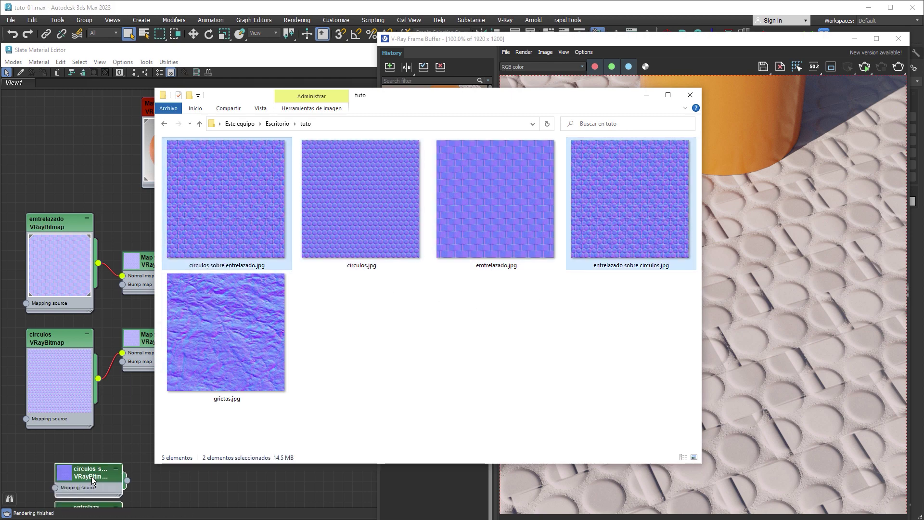
pyautogui.click(107, 449)
pyautogui.moveTo(116, 444); pyautogui.dragTo(120, 324, button='middle')
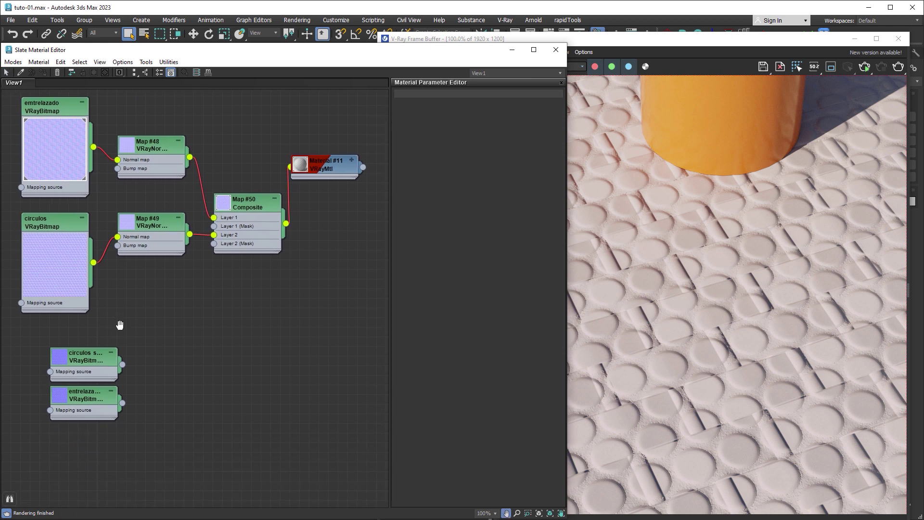
# Clone Map #49 as Map #52 and wire circulos sobre entrelazado into its Normal map
pyautogui.keyDown('shift'); pyautogui.moveTo(151, 225); pyautogui.dragTo(169, 359); pyautogui.keyUp('shift')
pyautogui.doubleClick(169, 357)
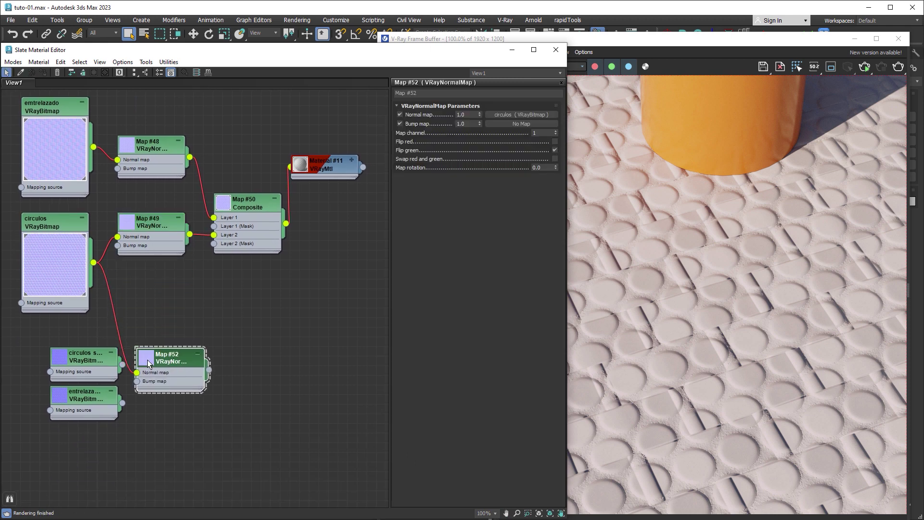
pyautogui.moveTo(85, 359); pyautogui.dragTo(65, 349)
pyautogui.moveTo(82, 394); pyautogui.dragTo(34, 432)
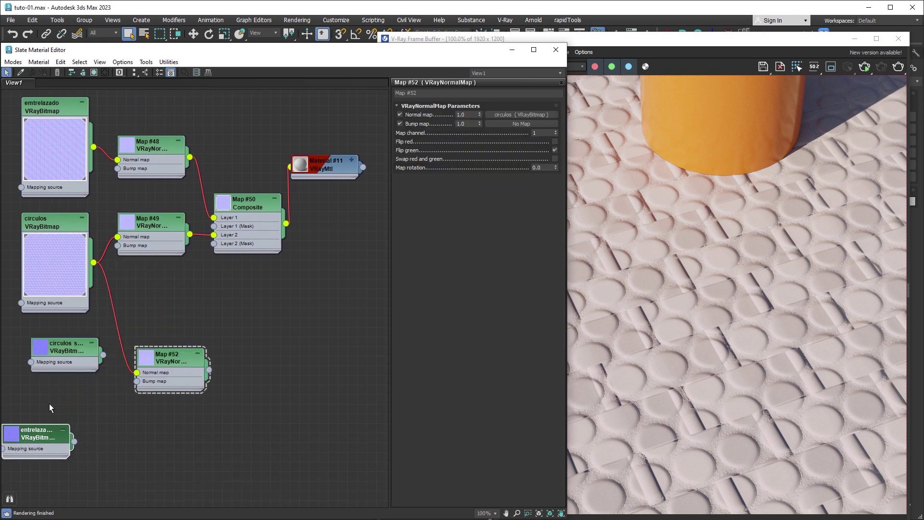
pyautogui.doubleClick(41, 350)
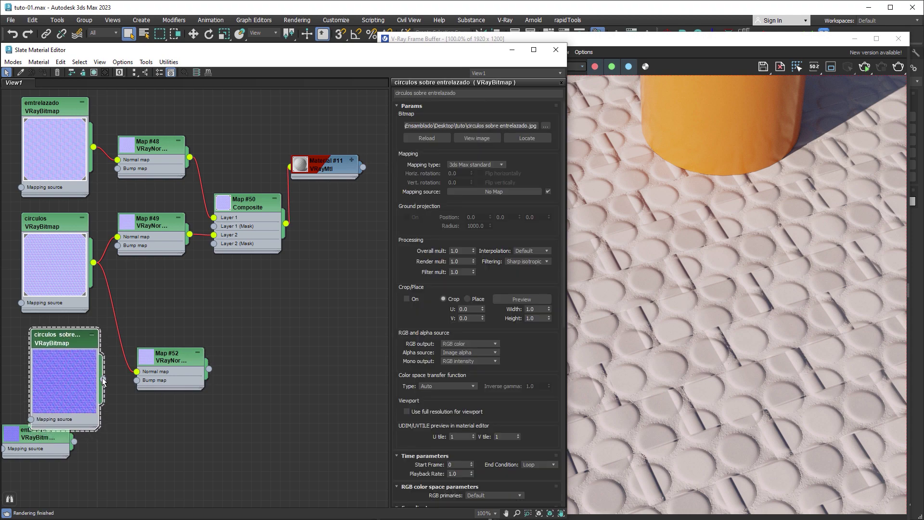
pyautogui.moveTo(102, 381); pyautogui.dragTo(137, 371)
# Connect Map #52 to Material #11's bump in place of the Composite
pyautogui.moveTo(320, 171)
pyautogui.mouseDown()
pyautogui.moveTo(337, 305)
pyautogui.moveTo(286, 386)
pyautogui.mouseUp()
pyautogui.moveTo(209, 369); pyautogui.dragTo(289, 366)
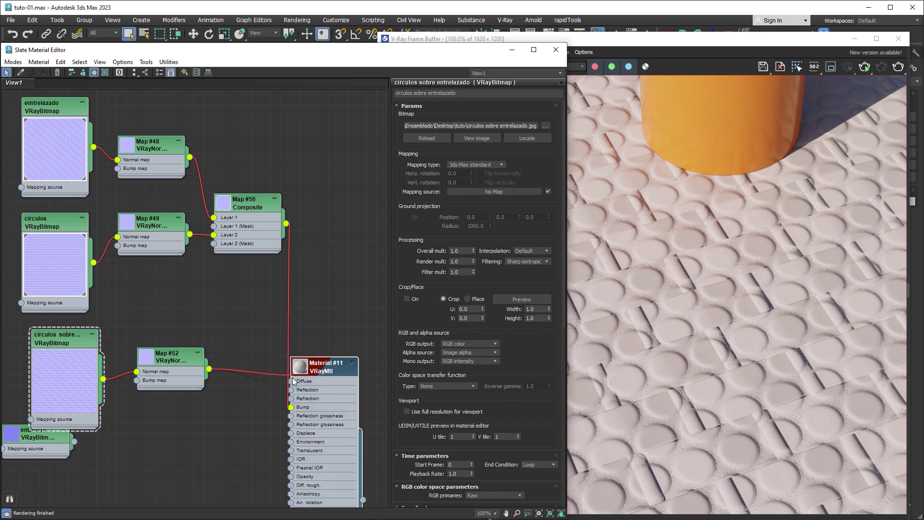
pyautogui.click(288, 410)
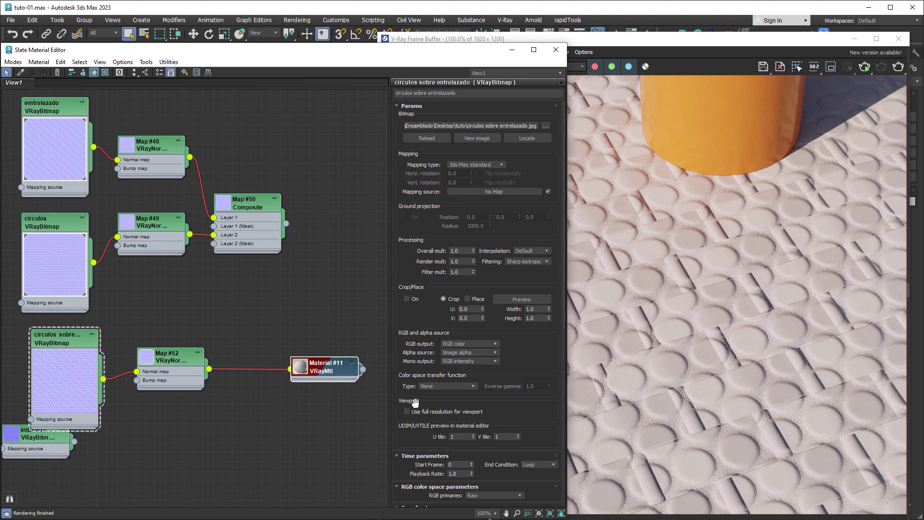
pyautogui.click(765, 47)
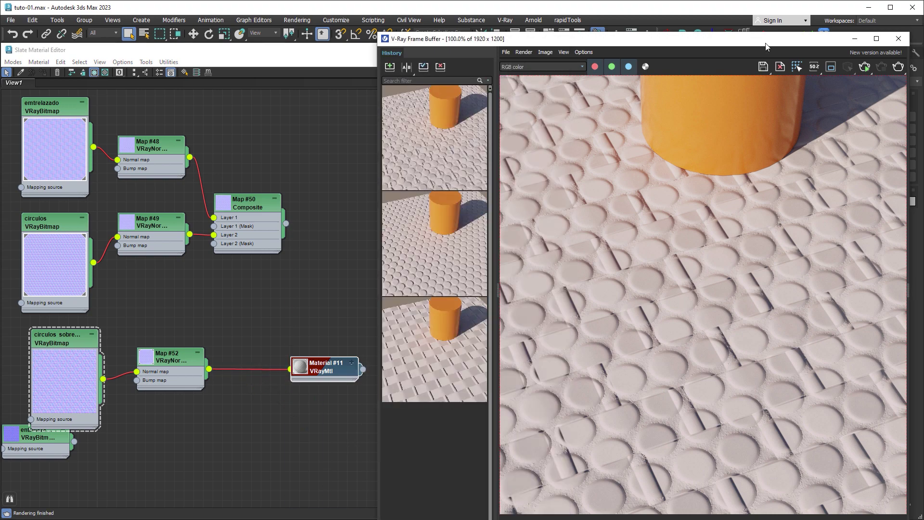
# Render the circles-over-woven floor and keep it in the VFB history
pyautogui.click(894, 68)
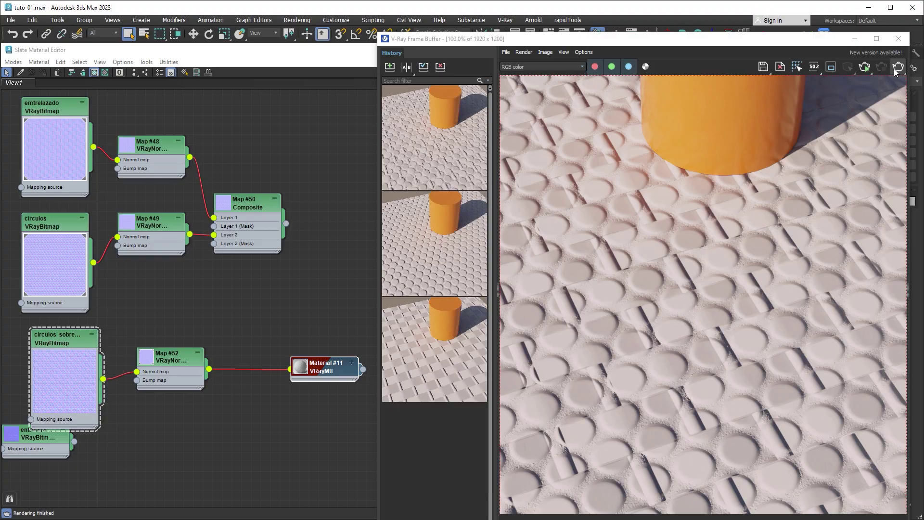
pyautogui.click(390, 70)
pyautogui.click(209, 311)
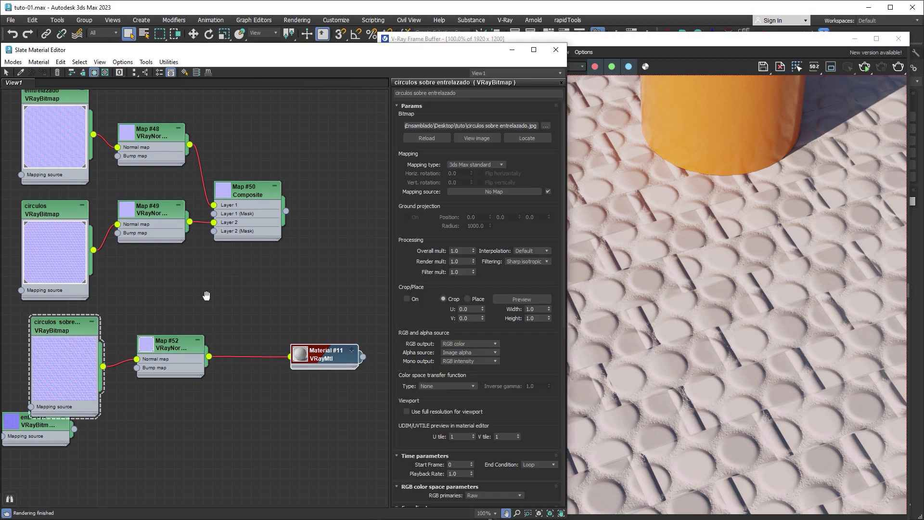
pyautogui.moveTo(207, 296); pyautogui.dragTo(212, 233, button='middle')
# Wire entrelazado sobre circulos into Map #52's Normal map instead
pyautogui.moveTo(37, 368)
pyautogui.mouseDown()
pyautogui.moveTo(65, 412)
pyautogui.moveTo(74, 391)
pyautogui.mouseUp()
pyautogui.doubleClick(52, 409)
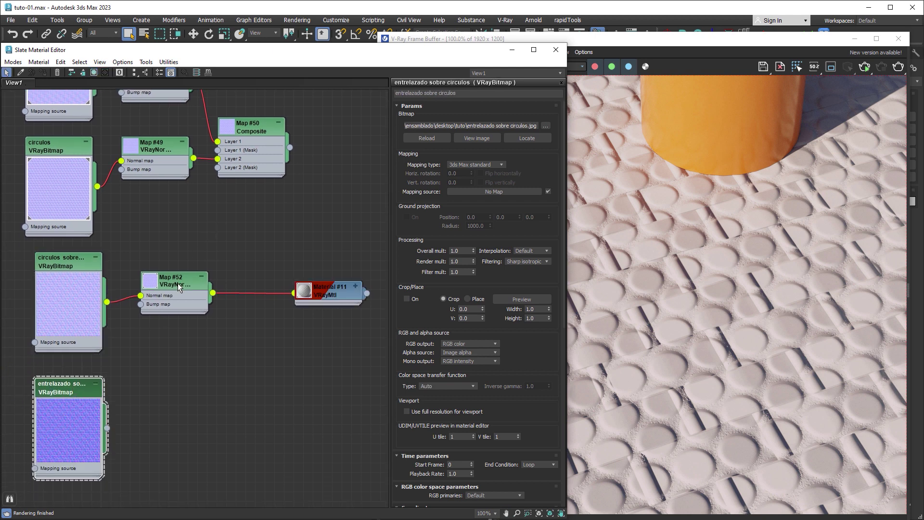
pyautogui.moveTo(178, 286); pyautogui.dragTo(188, 372)
pyautogui.moveTo(107, 428); pyautogui.dragTo(151, 383)
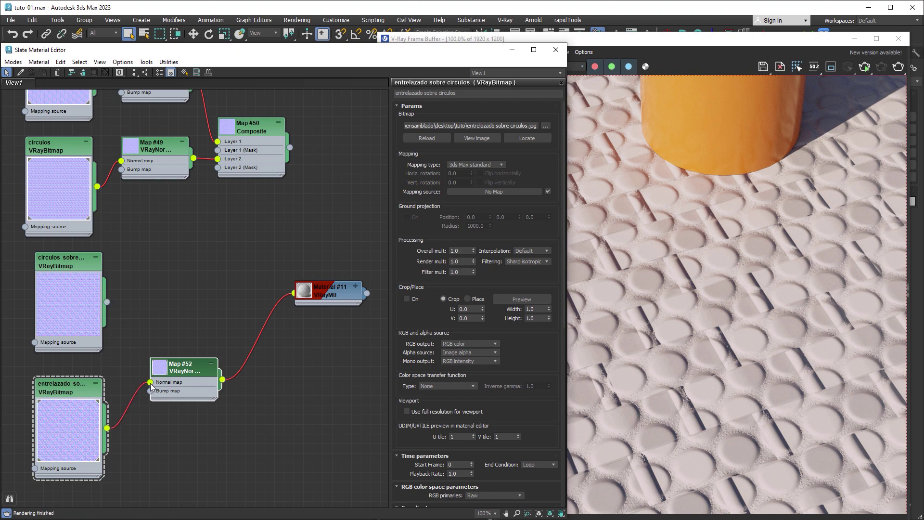
# Re-render the floor and save the new result to the VFB history
pyautogui.click(790, 44)
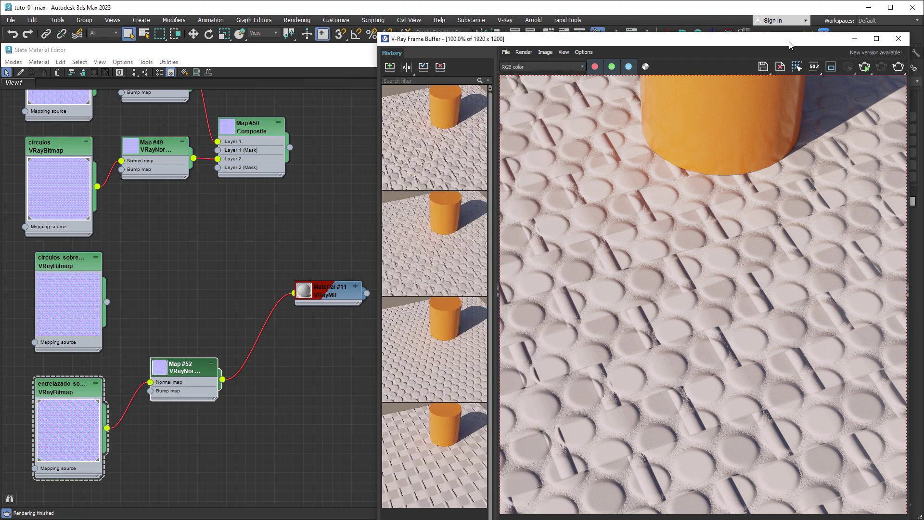
pyautogui.click(898, 67)
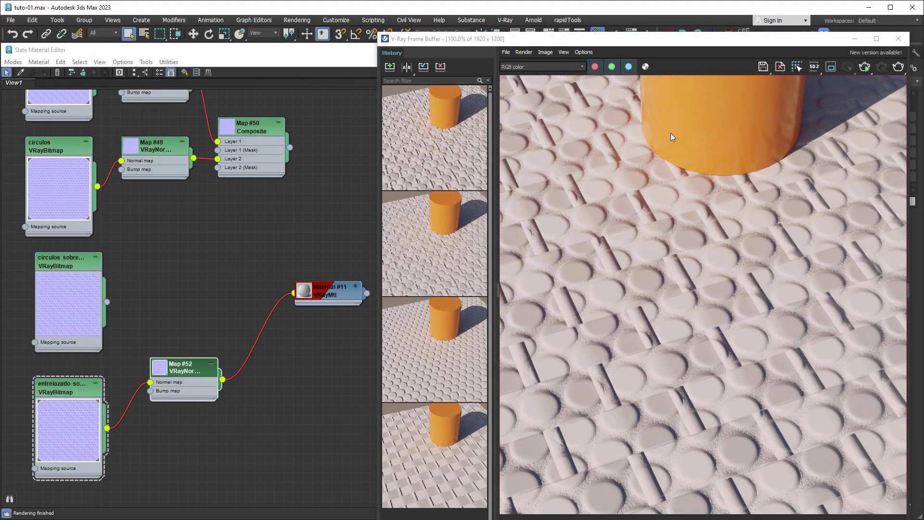
pyautogui.click(390, 71)
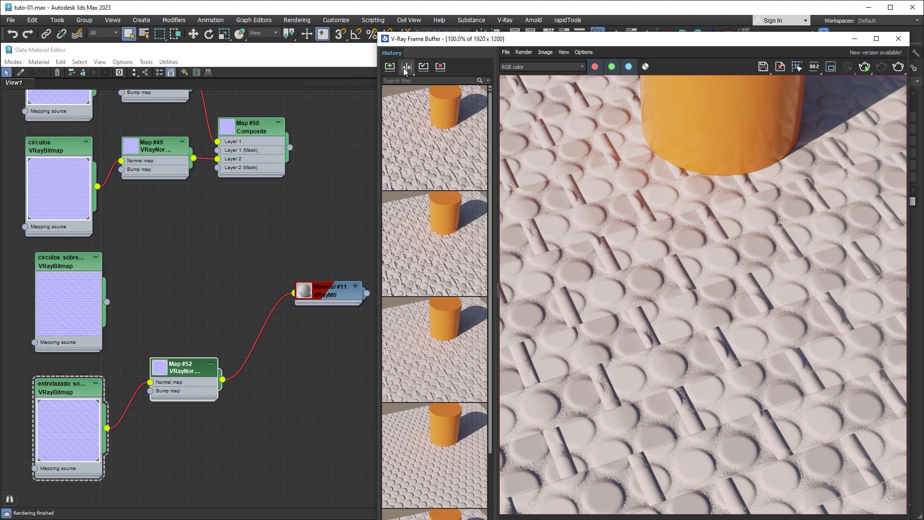
# Enable A/B compare with the second history render as A and the latest as B
pyautogui.click(406, 67)
pyautogui.click(408, 243)
pyautogui.click(466, 137)
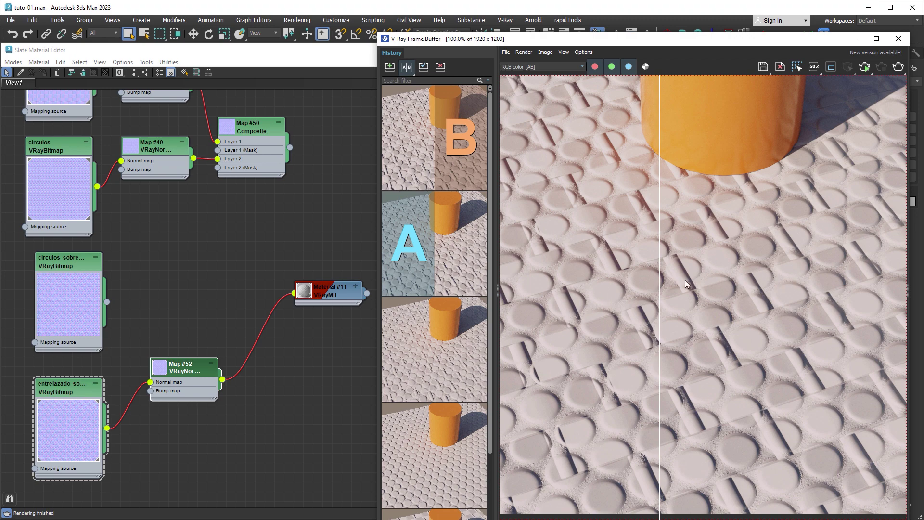
pyautogui.moveTo(661, 278)
pyautogui.mouseDown()
pyautogui.moveTo(727, 278)
pyautogui.moveTo(656, 284)
pyautogui.moveTo(736, 289)
pyautogui.moveTo(653, 294)
pyautogui.moveTo(744, 301)
pyautogui.moveTo(559, 303)
pyautogui.moveTo(703, 308)
pyautogui.moveTo(641, 311)
pyautogui.moveTo(678, 315)
pyautogui.mouseUp()
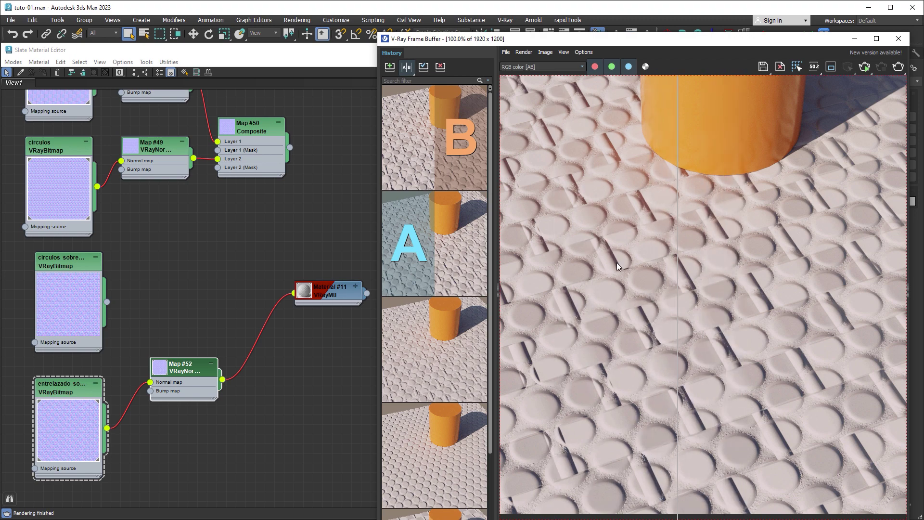
# Zoom in and sweep the split line to compare crack detail between renders
pyautogui.scroll(2, 617, 265)
pyautogui.moveTo(628, 267); pyautogui.dragTo(707, 282, button='middle')
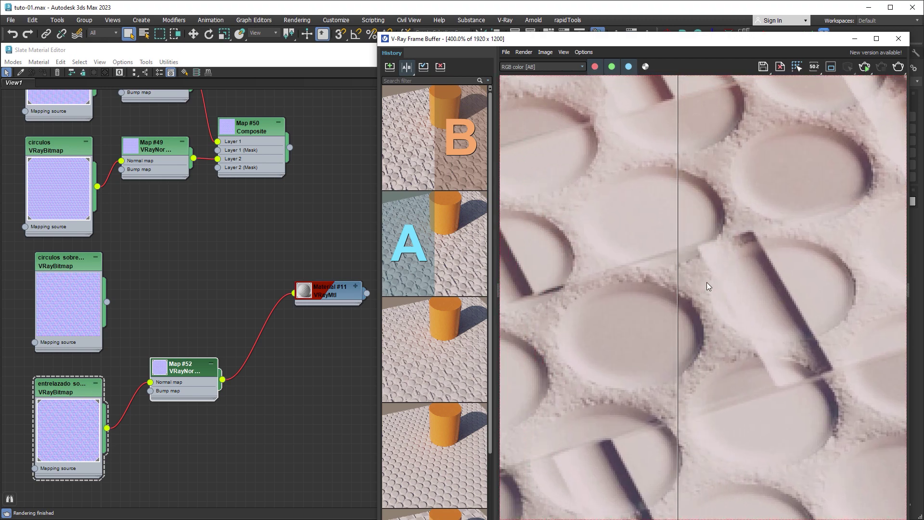
pyautogui.moveTo(677, 284); pyautogui.dragTo(600, 308)
pyautogui.moveTo(541, 309); pyautogui.dragTo(635, 299, button='middle')
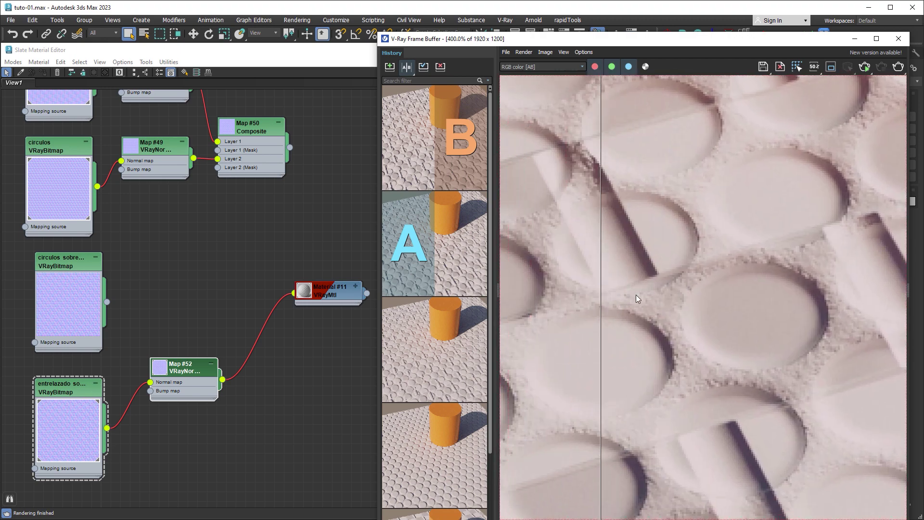
pyautogui.moveTo(599, 300)
pyautogui.mouseDown()
pyautogui.moveTo(838, 291)
pyautogui.moveTo(809, 290)
pyautogui.mouseUp()
pyautogui.moveTo(764, 285); pyautogui.dragTo(652, 305, button='middle')
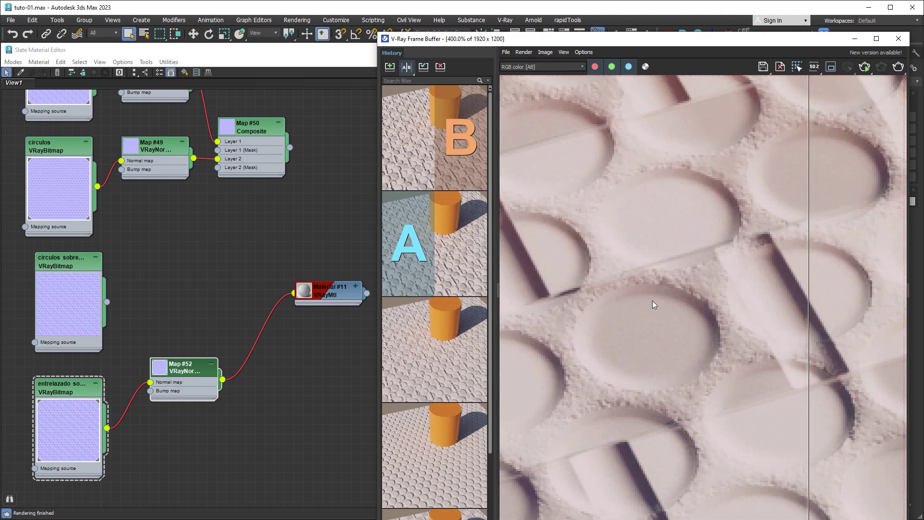
pyautogui.moveTo(809, 271)
pyautogui.mouseDown()
pyautogui.moveTo(620, 272)
pyautogui.moveTo(801, 276)
pyautogui.moveTo(856, 284)
pyautogui.moveTo(671, 291)
pyautogui.moveTo(855, 299)
pyautogui.moveTo(583, 308)
pyautogui.moveTo(784, 289)
pyautogui.moveTo(603, 302)
pyautogui.mouseUp()
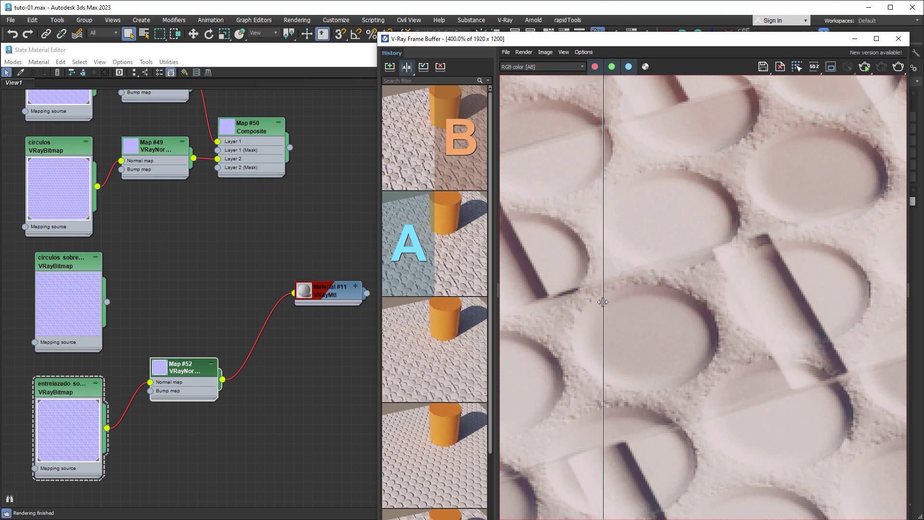
# Sweep the split across the circles at closer zoom, then zoom back out
pyautogui.scroll(-1, 627, 300)
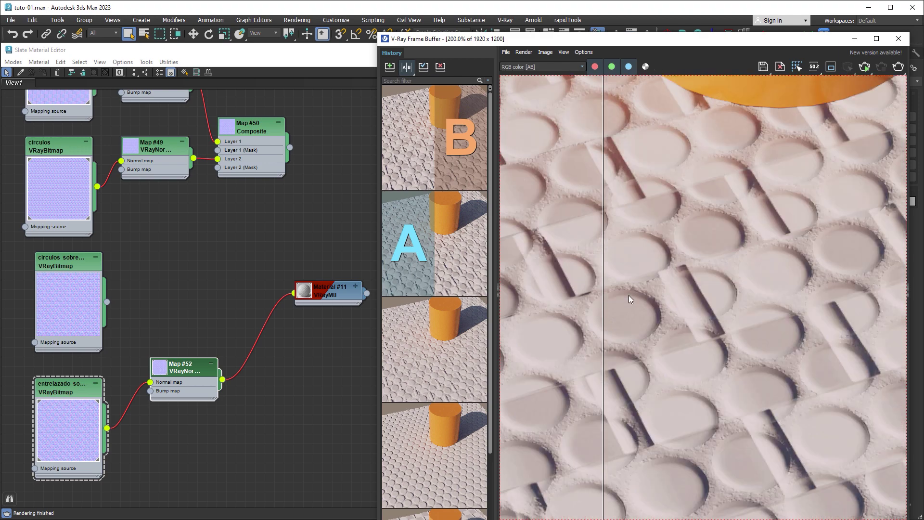
pyautogui.moveTo(604, 299)
pyautogui.mouseDown()
pyautogui.moveTo(768, 296)
pyautogui.moveTo(613, 305)
pyautogui.moveTo(751, 304)
pyautogui.mouseUp()
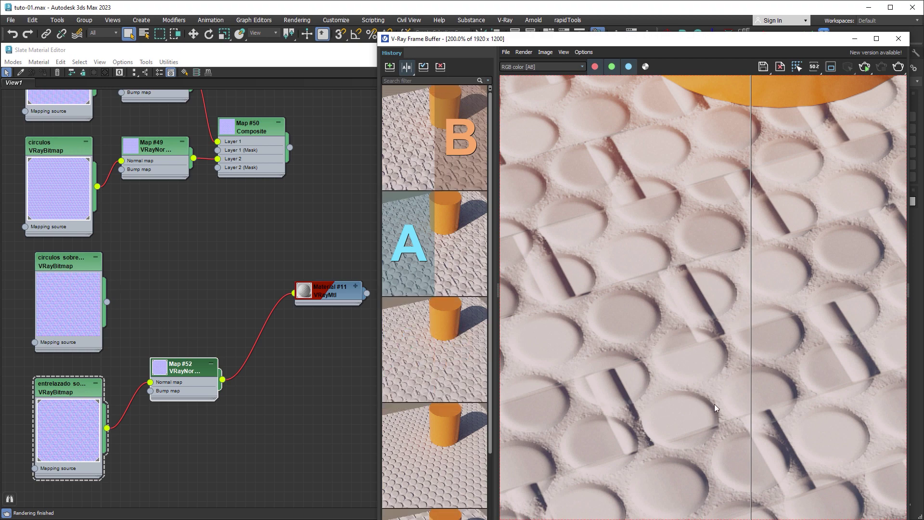
pyautogui.moveTo(751, 391)
pyautogui.mouseDown()
pyautogui.moveTo(597, 385)
pyautogui.moveTo(703, 385)
pyautogui.moveTo(612, 382)
pyautogui.moveTo(678, 387)
pyautogui.mouseUp()
pyautogui.scroll(1, 655, 419)
pyautogui.scroll(1, 644, 433)
pyautogui.scroll(1, 666, 386)
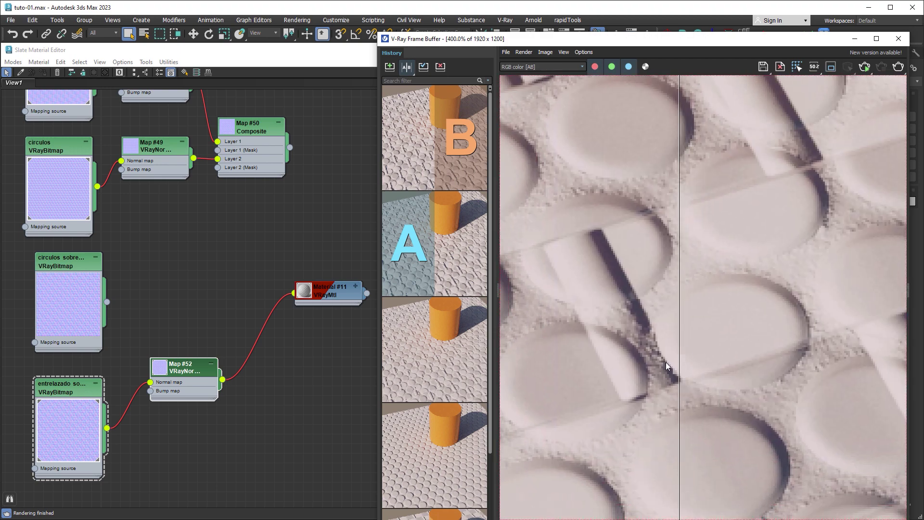
pyautogui.moveTo(680, 350)
pyautogui.mouseDown()
pyautogui.moveTo(585, 350)
pyautogui.moveTo(743, 356)
pyautogui.moveTo(557, 361)
pyautogui.moveTo(732, 368)
pyautogui.mouseUp()
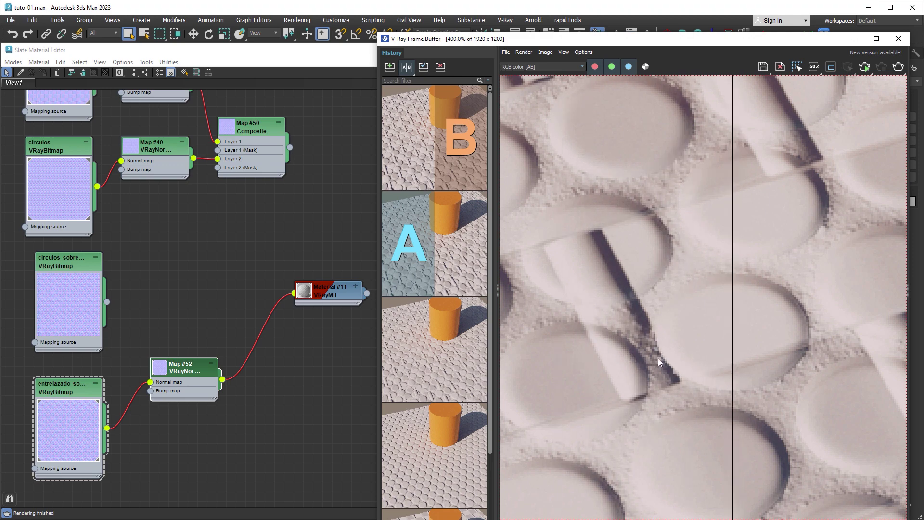
pyautogui.moveTo(734, 362); pyautogui.dragTo(613, 368)
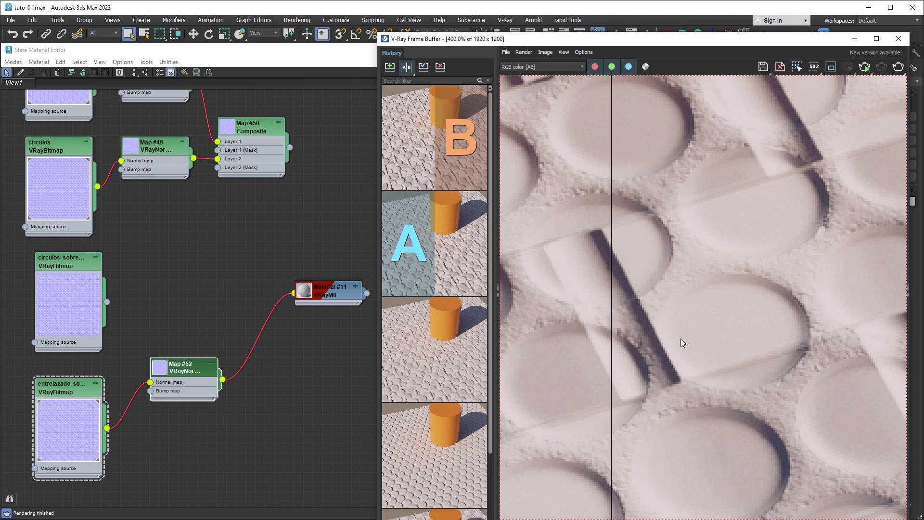
pyautogui.scroll(-1, 671, 266)
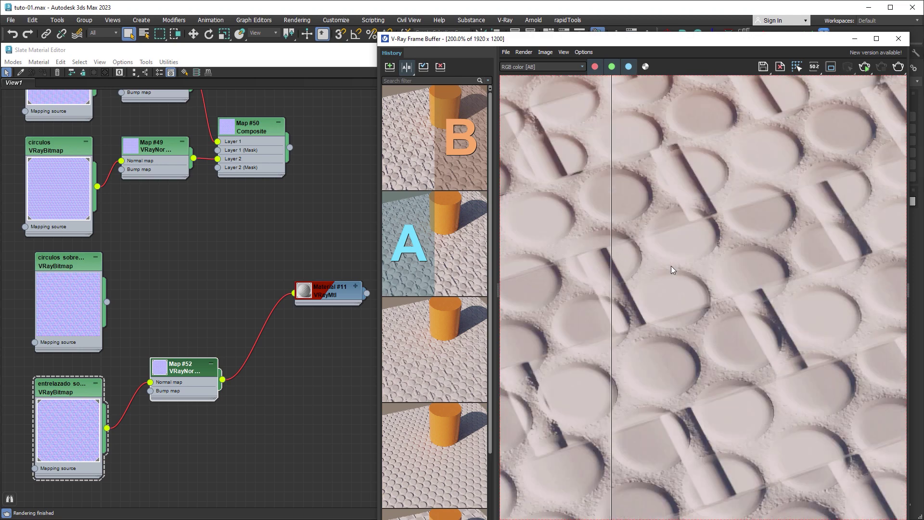
pyautogui.scroll(-1, 671, 266)
# Turn off A/B compare, review the Gumroad Normal Blend page, and minimize the browser
pyautogui.click(407, 68)
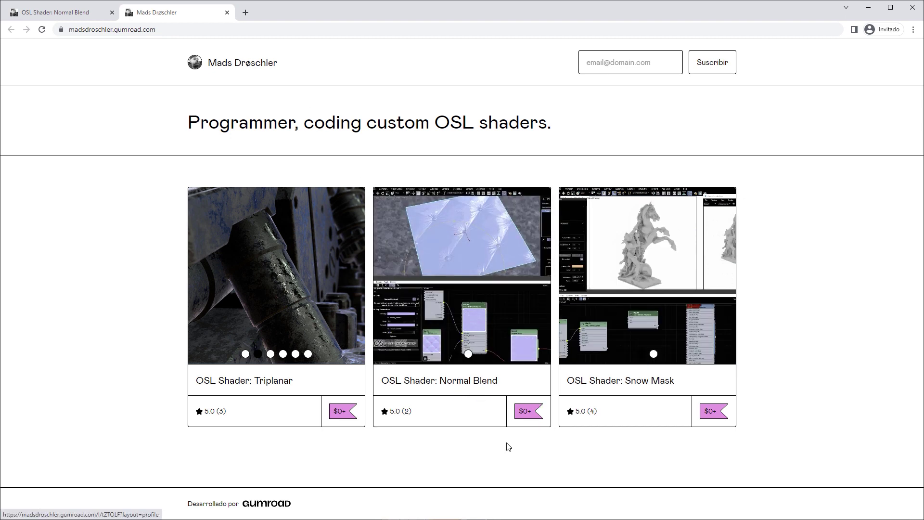
pyautogui.click(82, 13)
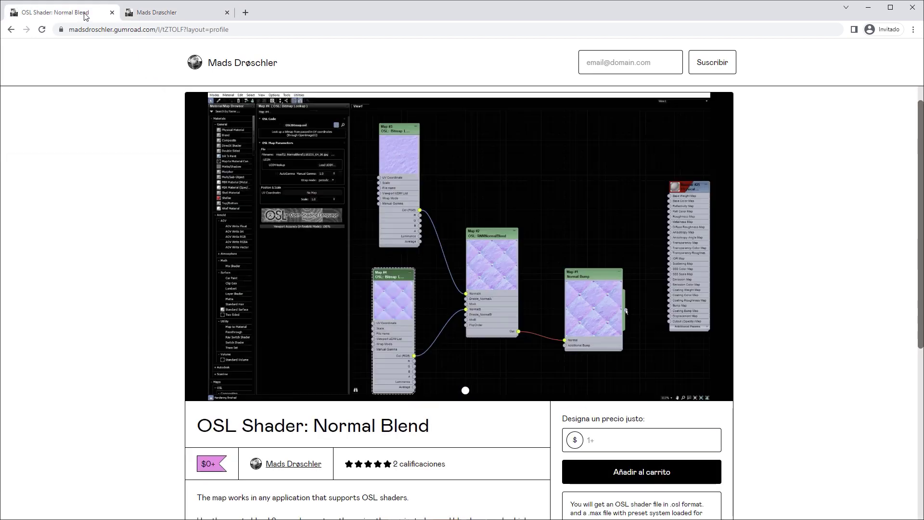
pyautogui.doubleClick(200, 427)
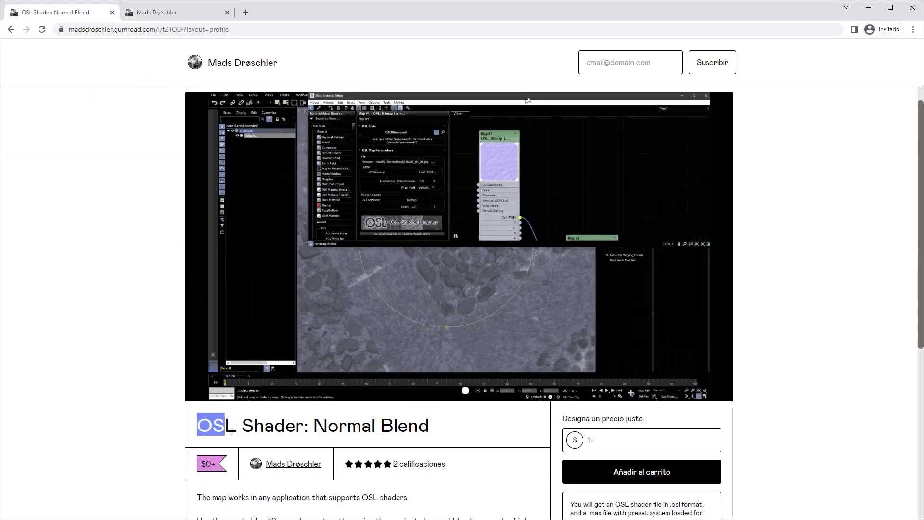
pyautogui.scroll(-5, 248, 422)
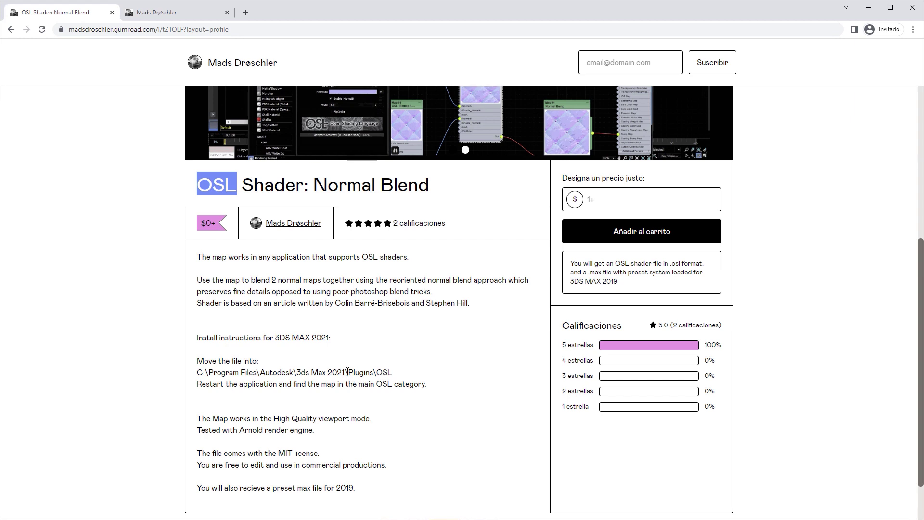
pyautogui.click(868, 7)
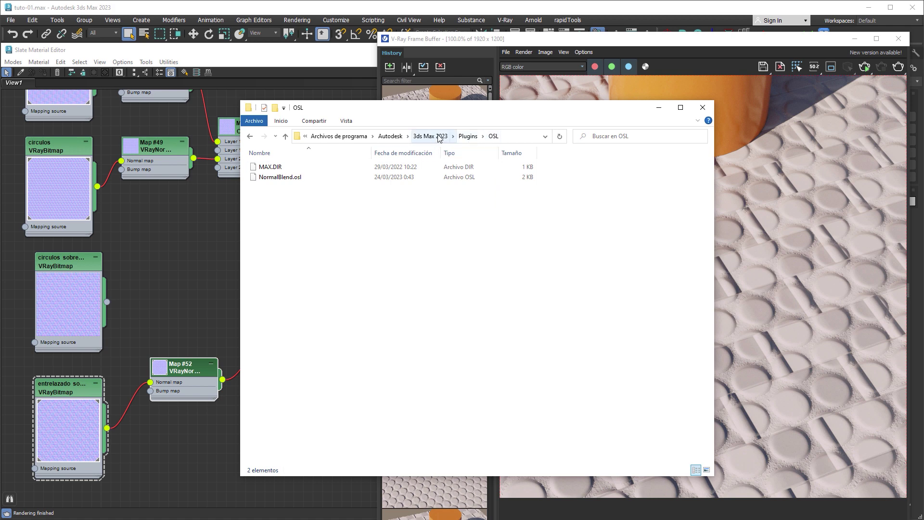
# Add an OSL RNMNormalBlend map node, Map #53, to the Slate material graph
pyautogui.click(659, 108)
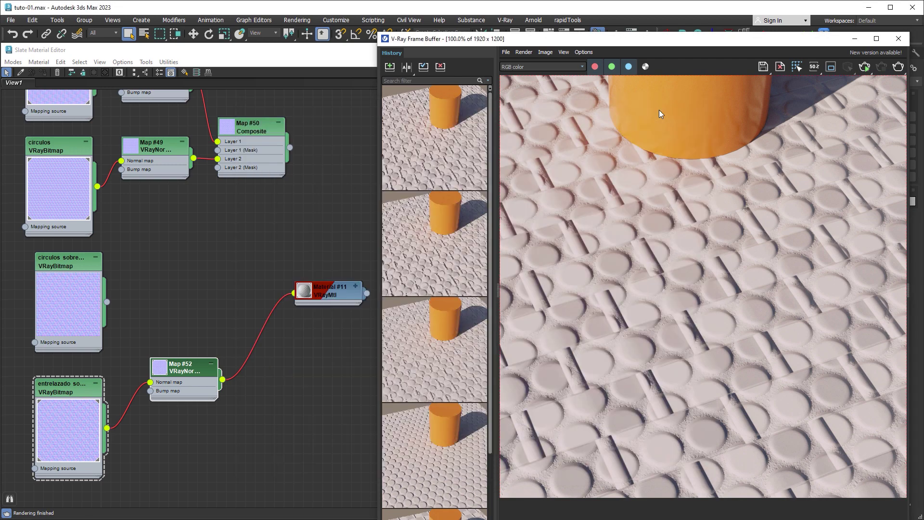
pyautogui.moveTo(272, 380); pyautogui.dragTo(275, 197, button='middle')
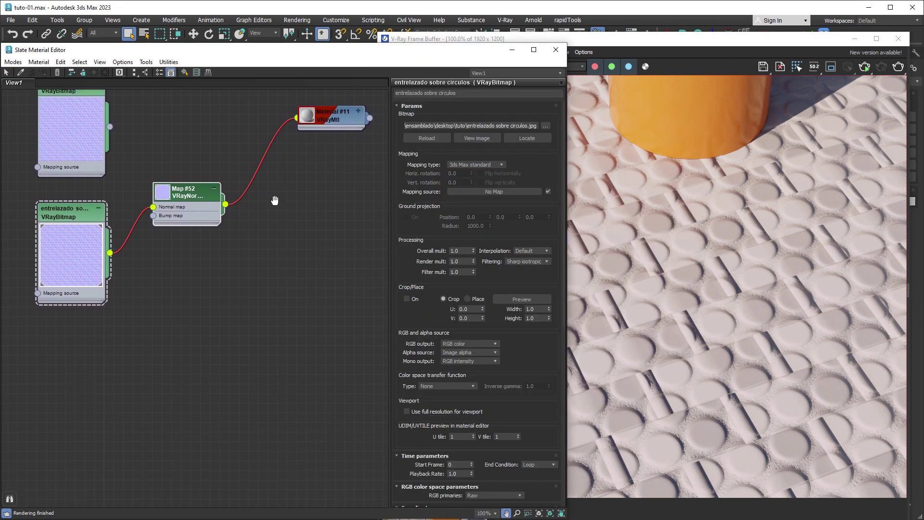
pyautogui.rightClick(183, 332)
pyautogui.moveTo(304, 348)
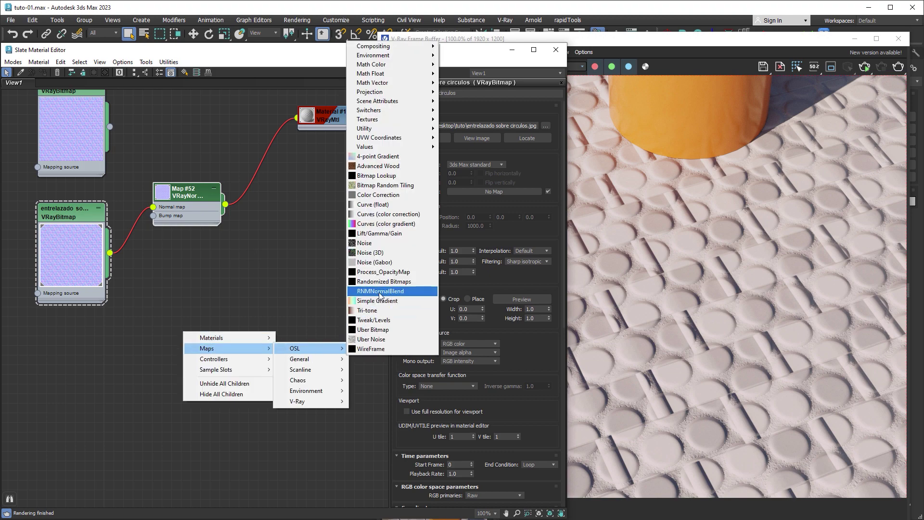
pyautogui.click(412, 291)
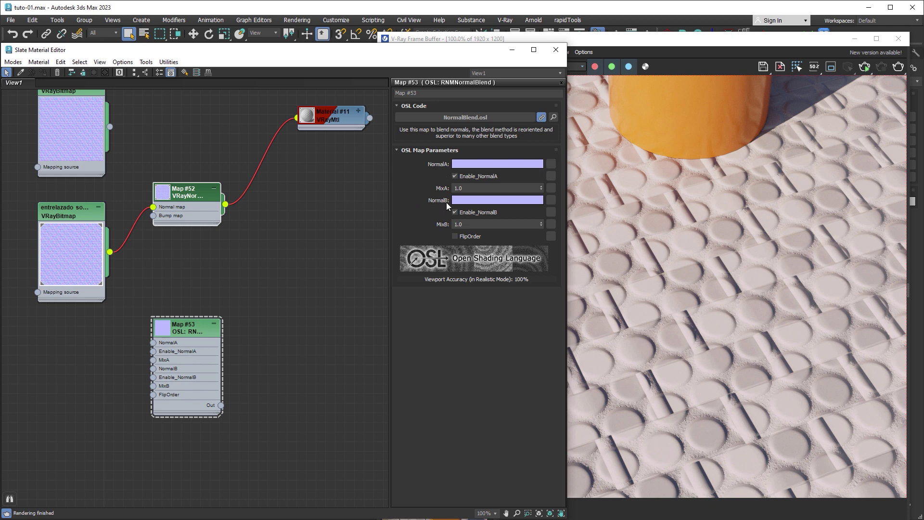
pyautogui.moveTo(283, 276); pyautogui.dragTo(295, 290, button='middle')
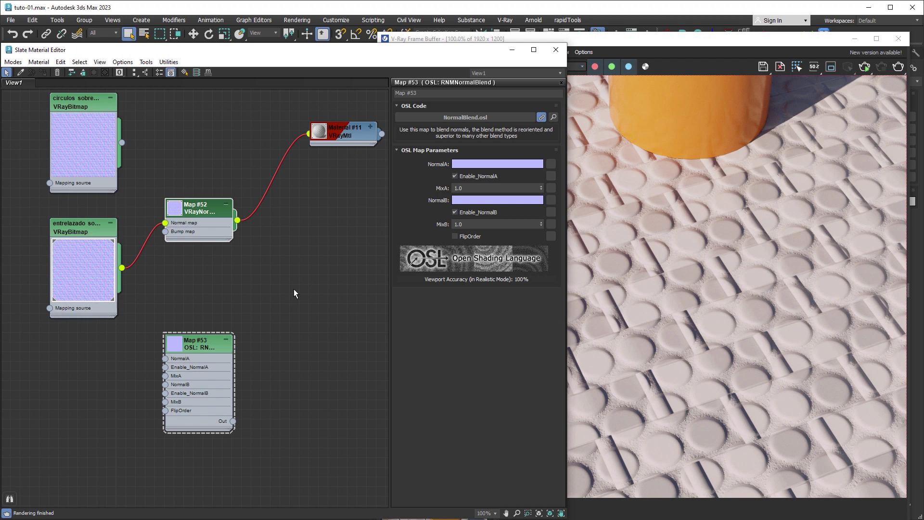
pyautogui.scroll(-3, 292, 296)
# Clone the entrelazado and circulos bitmaps as Map #54 and #55, wiring them to NormalA/NormalB
pyautogui.moveTo(289, 300); pyautogui.dragTo(234, 274, button='middle')
pyautogui.moveTo(86, 124); pyautogui.dragTo(127, 205)
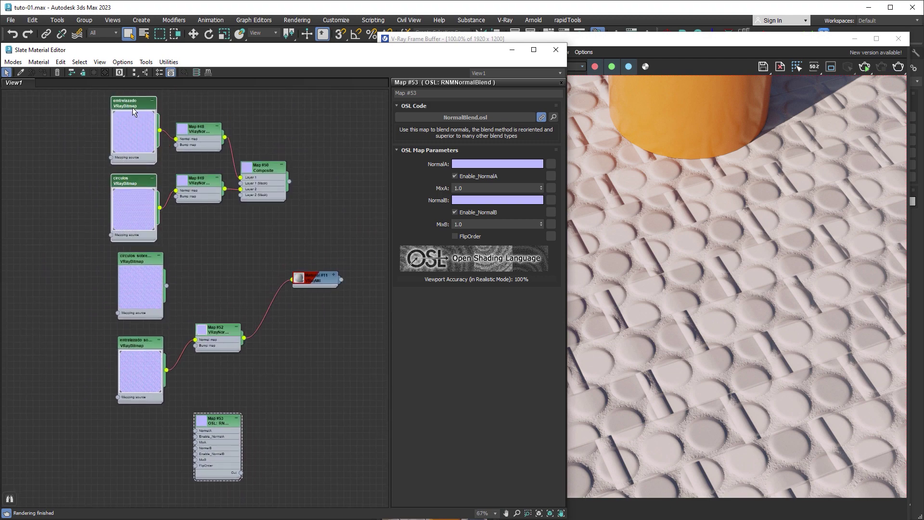
pyautogui.keyDown('shift'); pyautogui.moveTo(133, 111); pyautogui.dragTo(130, 442); pyautogui.keyUp('shift')
pyautogui.moveTo(270, 374); pyautogui.dragTo(241, 226, button='middle')
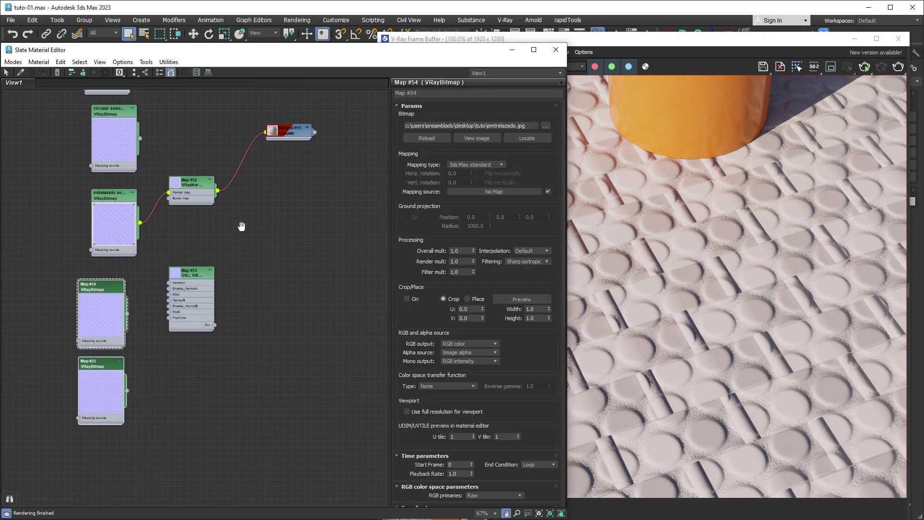
pyautogui.scroll(2, 229, 246)
pyautogui.scroll(2, 234, 258)
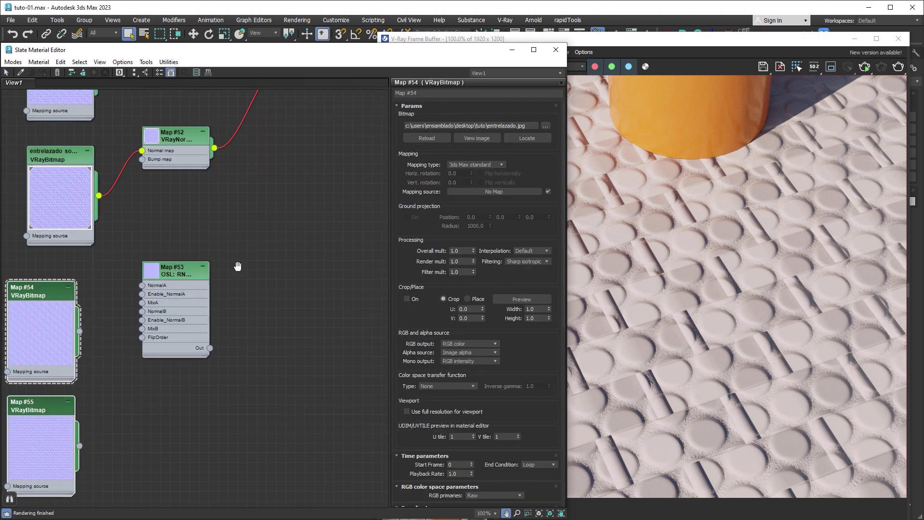
pyautogui.moveTo(238, 266); pyautogui.dragTo(269, 222, button='middle')
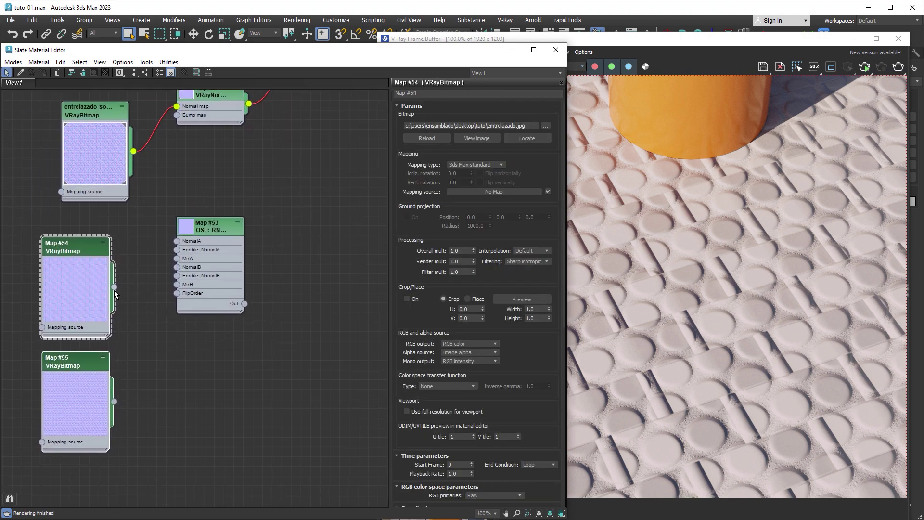
pyautogui.moveTo(177, 244); pyautogui.dragTo(177, 242)
pyautogui.moveTo(125, 403); pyautogui.dragTo(177, 270)
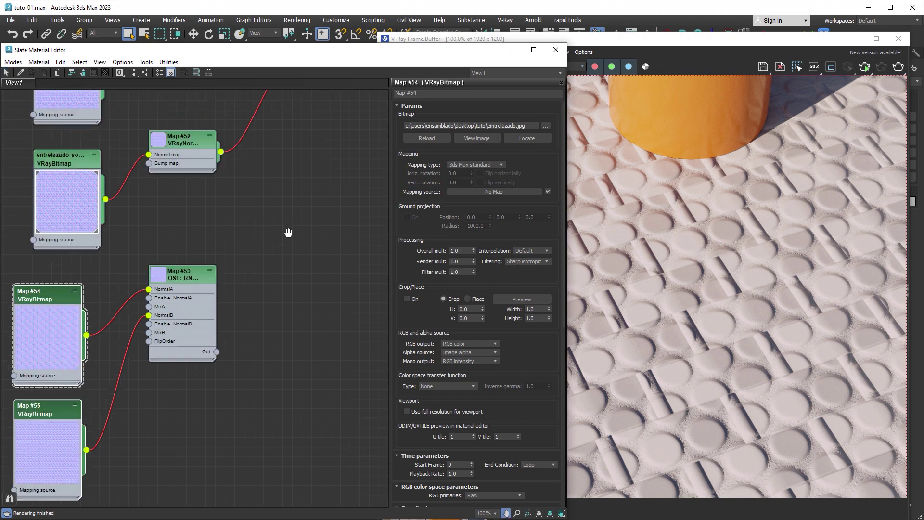
# Clone Map #52 as Map #56, feed it the NormalBlend output, and connect it to Material #11
pyautogui.moveTo(209, 246); pyautogui.dragTo(266, 279, button='middle')
pyautogui.moveTo(267, 220); pyautogui.dragTo(310, 226, button='middle')
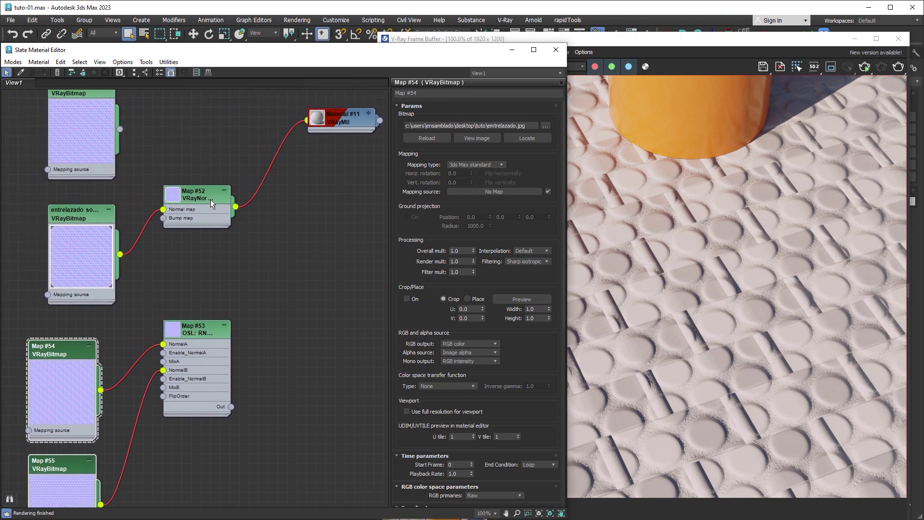
pyautogui.moveTo(210, 199)
pyautogui.keyDown('shift'); pyautogui.mouseDown()
pyautogui.moveTo(294, 324)
pyautogui.moveTo(304, 374)
pyautogui.moveTo(260, 385)
pyautogui.mouseUp(); pyautogui.keyUp('shift')
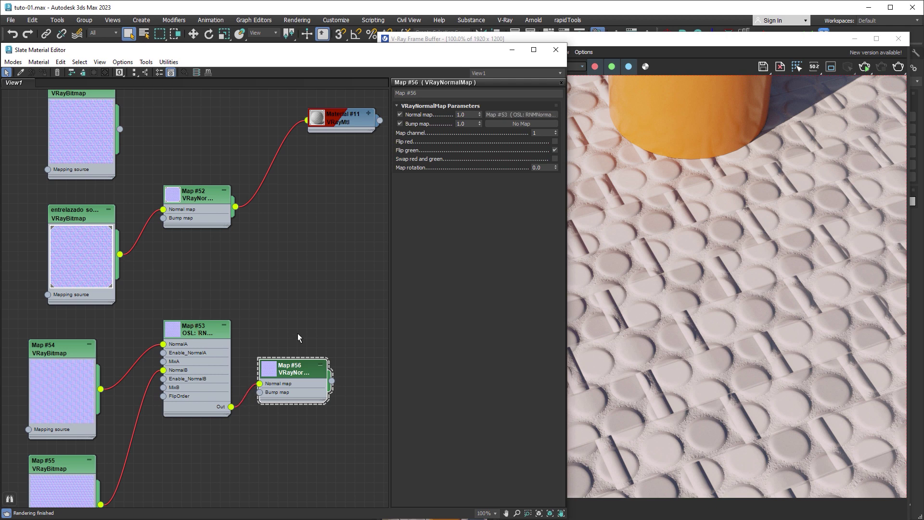
pyautogui.moveTo(311, 309)
pyautogui.mouseDown(button='middle')
pyautogui.moveTo(282, 271)
pyautogui.moveTo(250, 298)
pyautogui.mouseUp(button='middle')
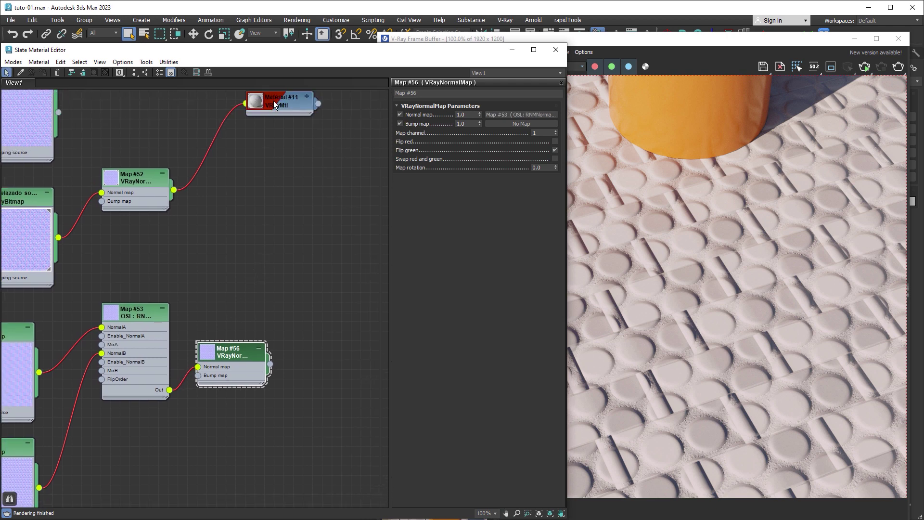
pyautogui.moveTo(273, 100)
pyautogui.mouseDown()
pyautogui.moveTo(317, 207)
pyautogui.moveTo(332, 324)
pyautogui.mouseUp()
pyautogui.moveTo(274, 364); pyautogui.dragTo(302, 373)
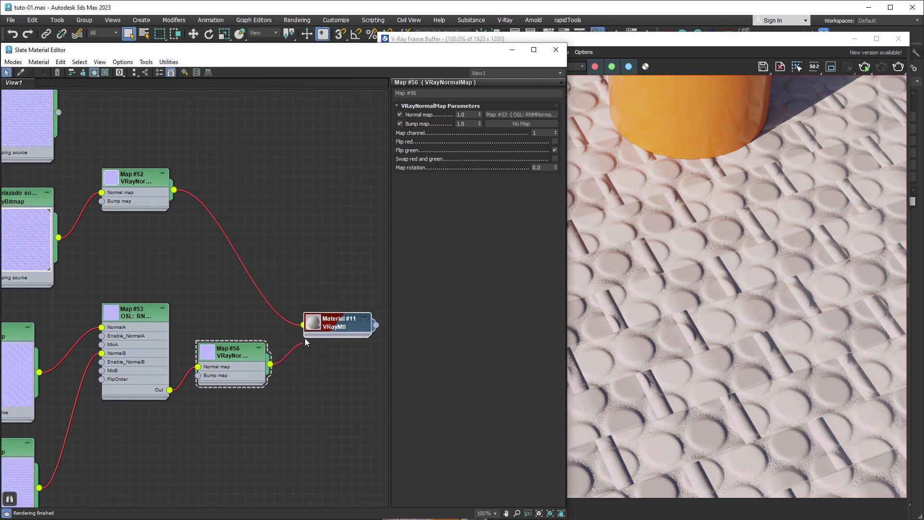
pyautogui.moveTo(319, 333); pyautogui.dragTo(320, 333)
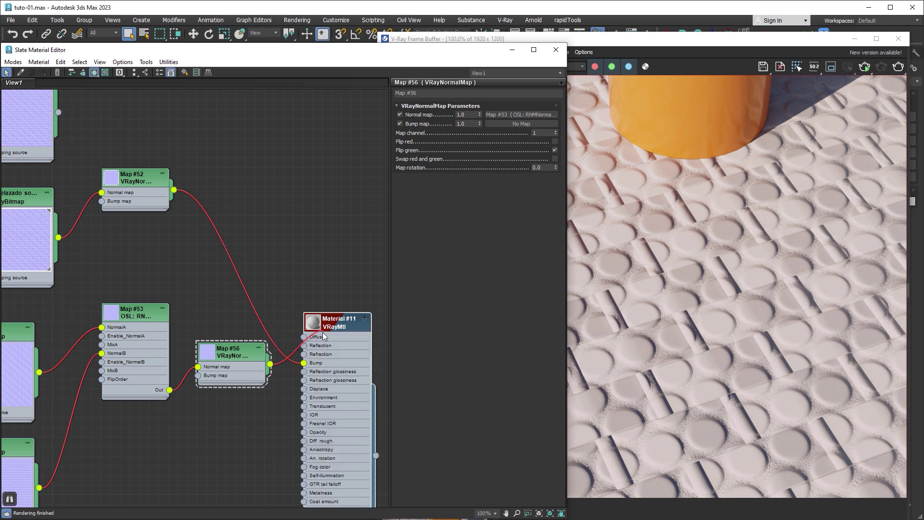
pyautogui.click(311, 368)
pyautogui.moveTo(289, 388); pyautogui.dragTo(318, 299, button='middle')
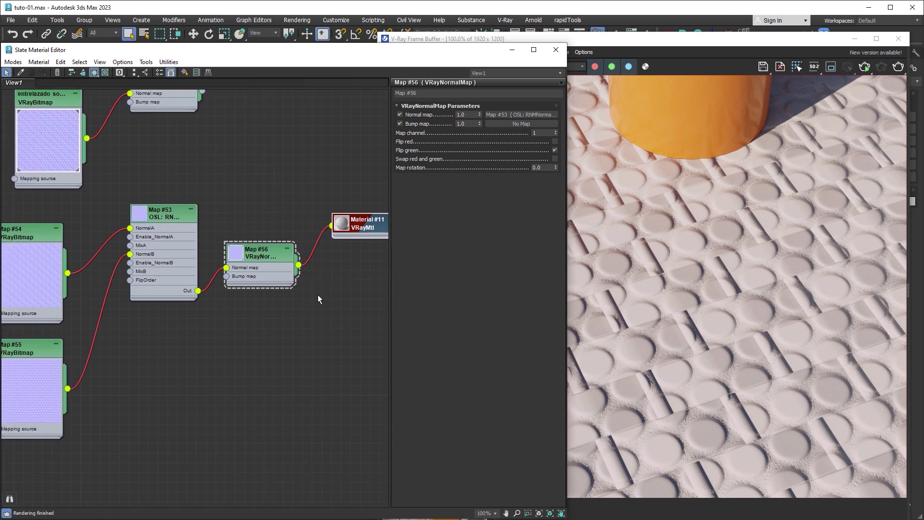
# Show Map #53's NormalBlend parameters and try MixA at 0.5 before setting it back to 1
pyautogui.doubleClick(165, 218)
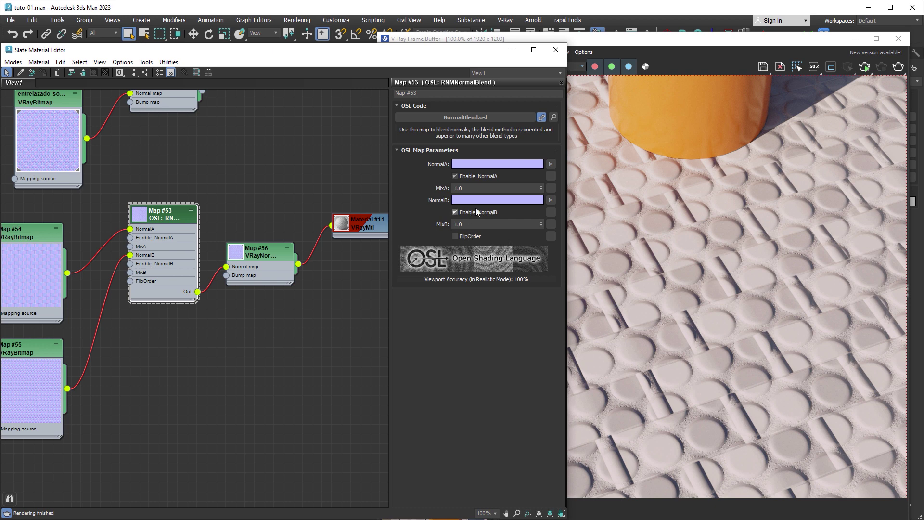
pyautogui.moveTo(463, 188); pyautogui.dragTo(441, 190)
pyautogui.press('Return')
pyautogui.write('1')
pyautogui.press('Return')
# Enable FlipOrder on the NormalBlend node and preview Capa 0/Capa 1 swapped in Photoshop
pyautogui.click(461, 235)
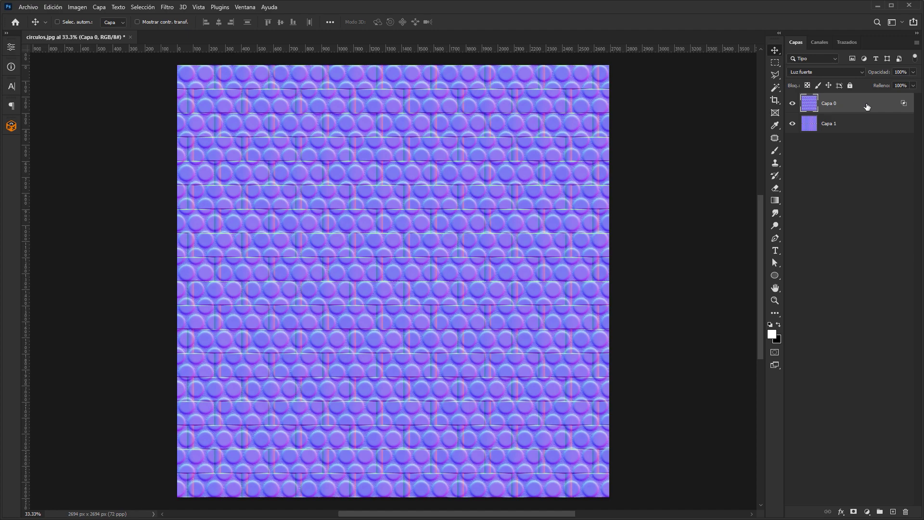
pyautogui.moveTo(867, 106)
pyautogui.mouseDown()
pyautogui.moveTo(849, 126)
pyautogui.moveTo(841, 94)
pyautogui.mouseUp()
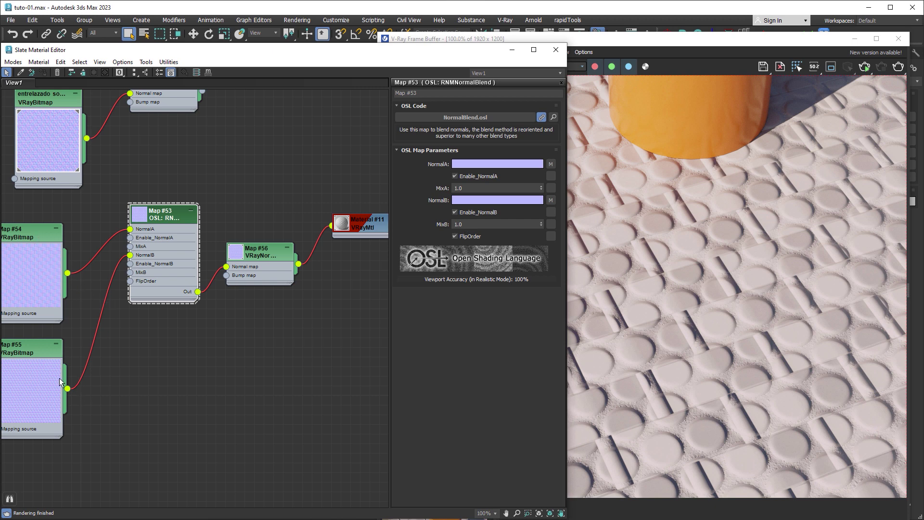
# Turn FlipOrder off, render the floor, and save it to the VFB history
pyautogui.click(454, 236)
pyautogui.click(816, 44)
pyautogui.click(899, 68)
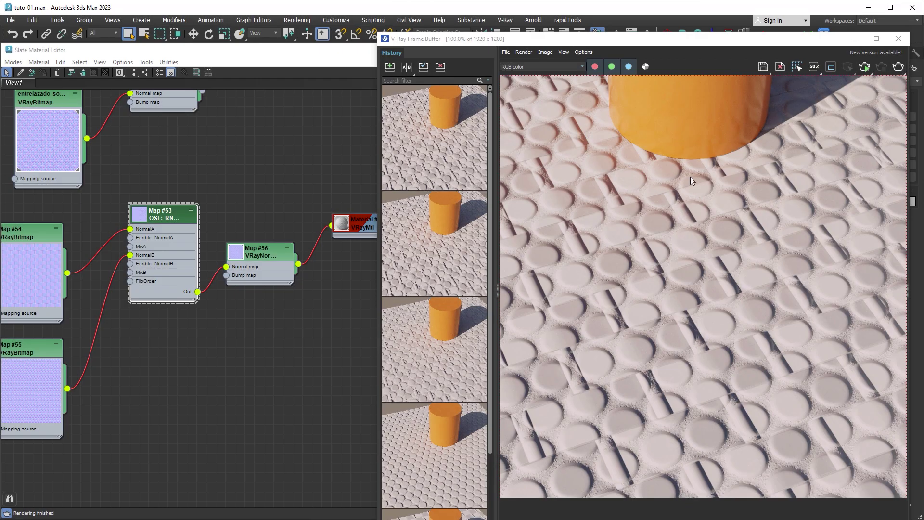
pyautogui.click(391, 69)
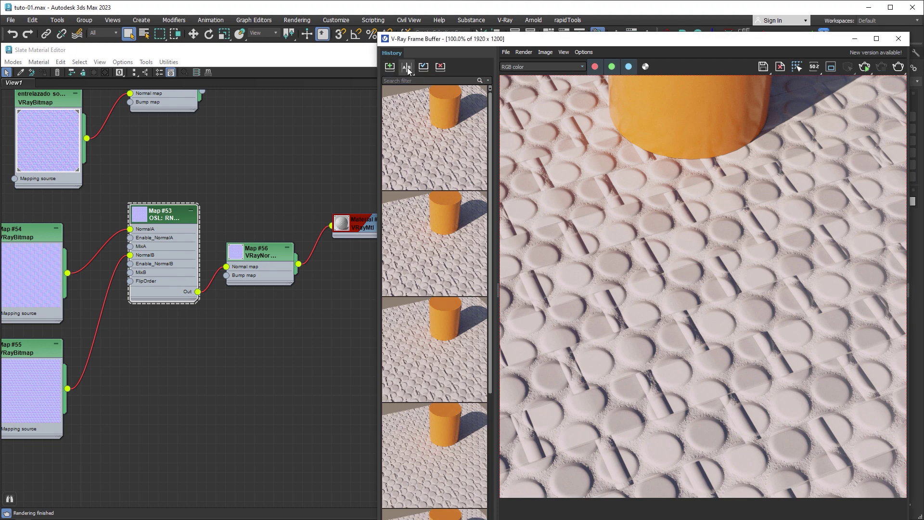
# Enable A/B compare with an earlier history render as A and another as B
pyautogui.click(407, 67)
pyautogui.click(405, 455)
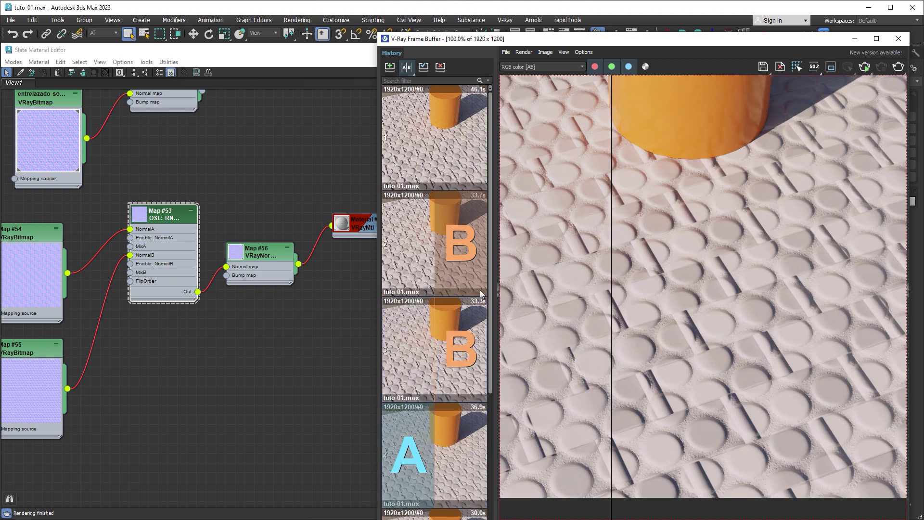
pyautogui.click(471, 140)
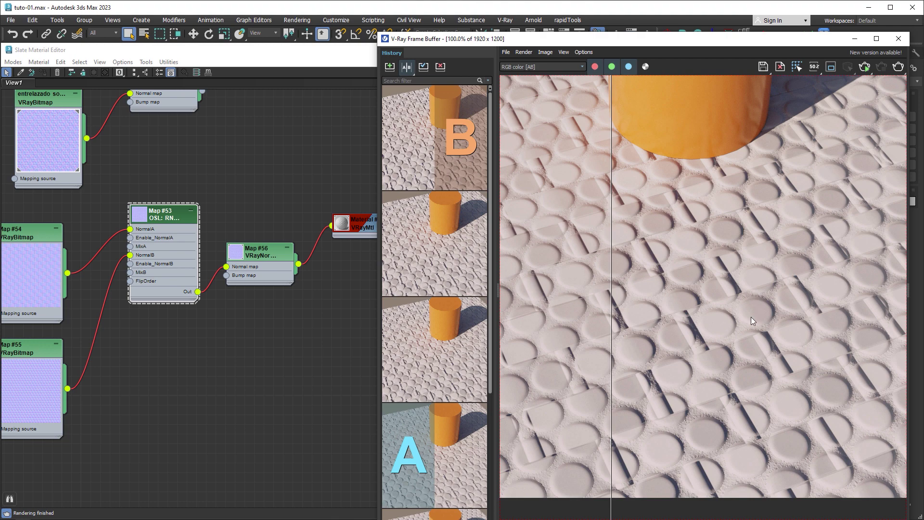
pyautogui.moveTo(611, 328)
pyautogui.mouseDown()
pyautogui.moveTo(543, 327)
pyautogui.moveTo(753, 361)
pyautogui.moveTo(780, 355)
pyautogui.moveTo(721, 357)
pyautogui.mouseUp()
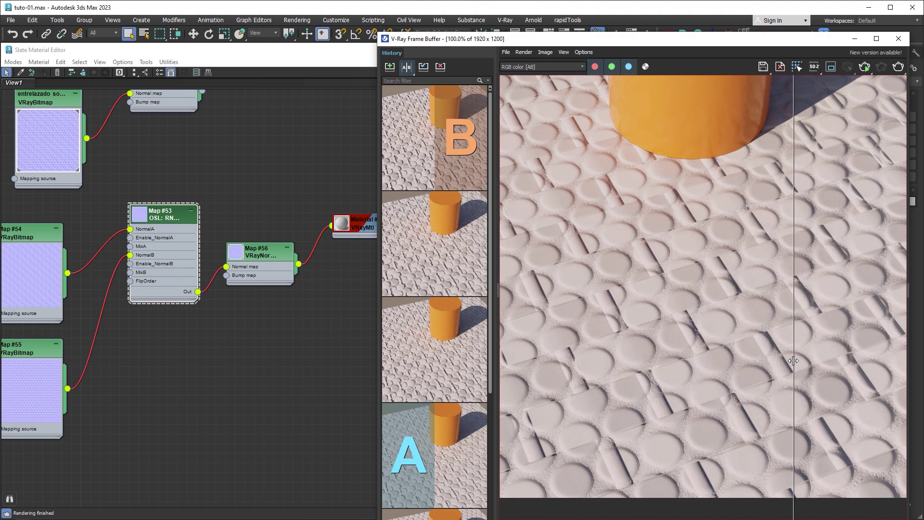
# Zoom to 400% and sweep the split line to compare the renders' detail
pyautogui.scroll(1, 699, 345)
pyautogui.scroll(1, 663, 338)
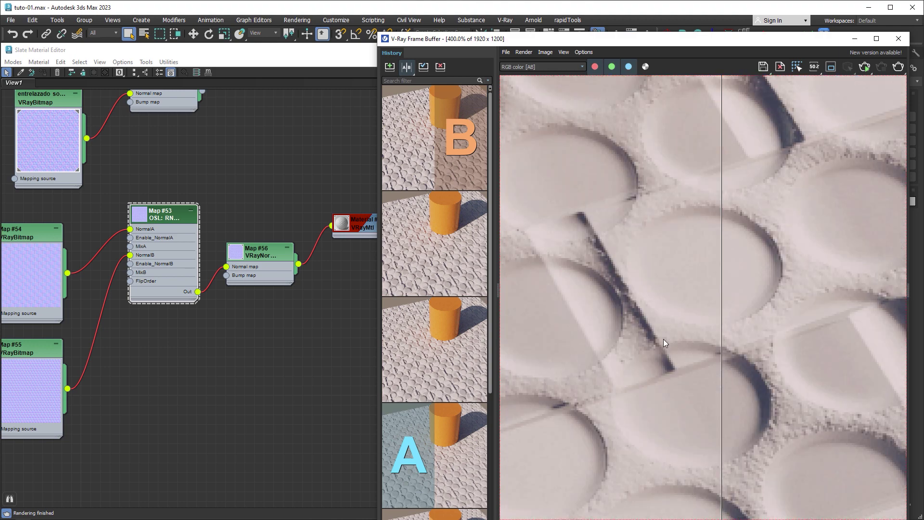
pyautogui.moveTo(605, 353); pyautogui.dragTo(675, 359, button='middle')
pyautogui.moveTo(721, 361)
pyautogui.mouseDown()
pyautogui.moveTo(792, 365)
pyautogui.moveTo(778, 373)
pyautogui.moveTo(584, 368)
pyautogui.moveTo(551, 359)
pyautogui.moveTo(808, 362)
pyautogui.moveTo(595, 356)
pyautogui.moveTo(520, 368)
pyautogui.moveTo(646, 371)
pyautogui.mouseUp()
pyautogui.moveTo(585, 343); pyautogui.dragTo(649, 339, button='middle')
pyautogui.moveTo(648, 320); pyautogui.dragTo(624, 319)
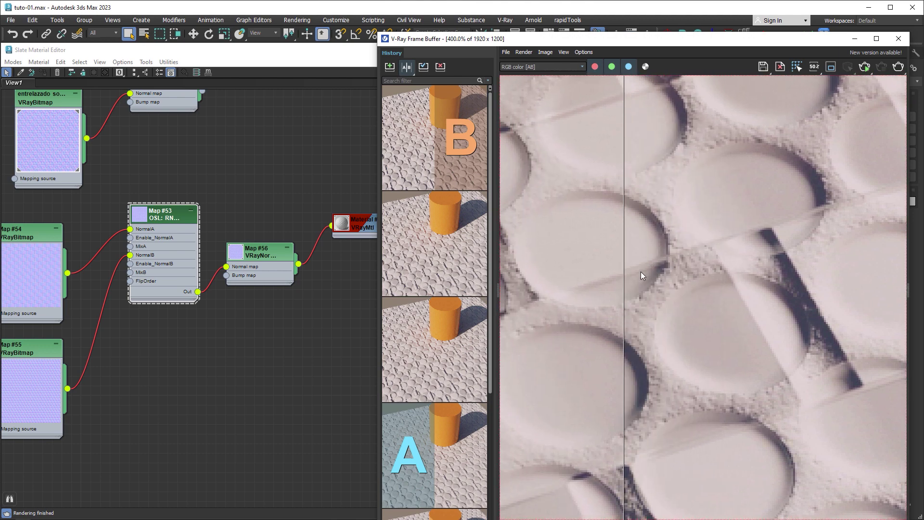
pyautogui.moveTo(651, 276)
pyautogui.mouseDown()
pyautogui.moveTo(638, 286)
pyautogui.moveTo(729, 286)
pyautogui.moveTo(600, 287)
pyautogui.moveTo(744, 286)
pyautogui.mouseUp()
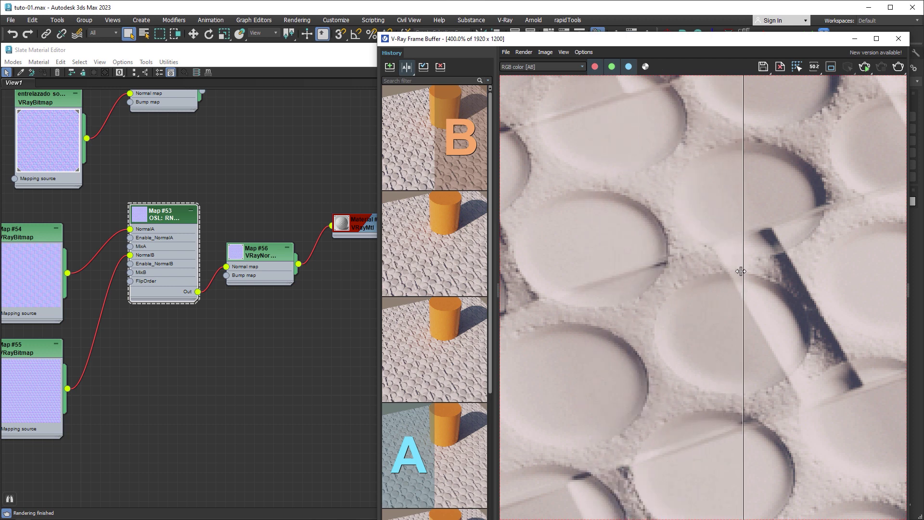
pyautogui.moveTo(741, 272); pyautogui.dragTo(575, 280)
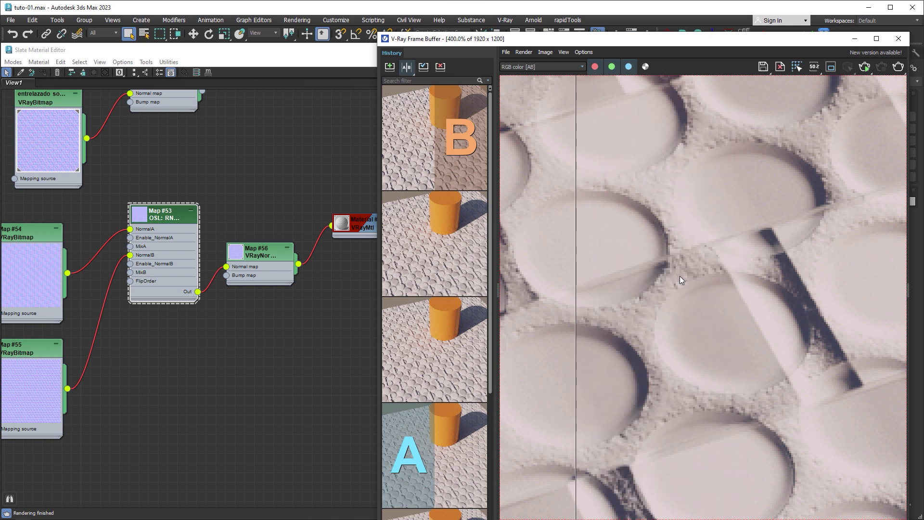
pyautogui.moveTo(417, 351)
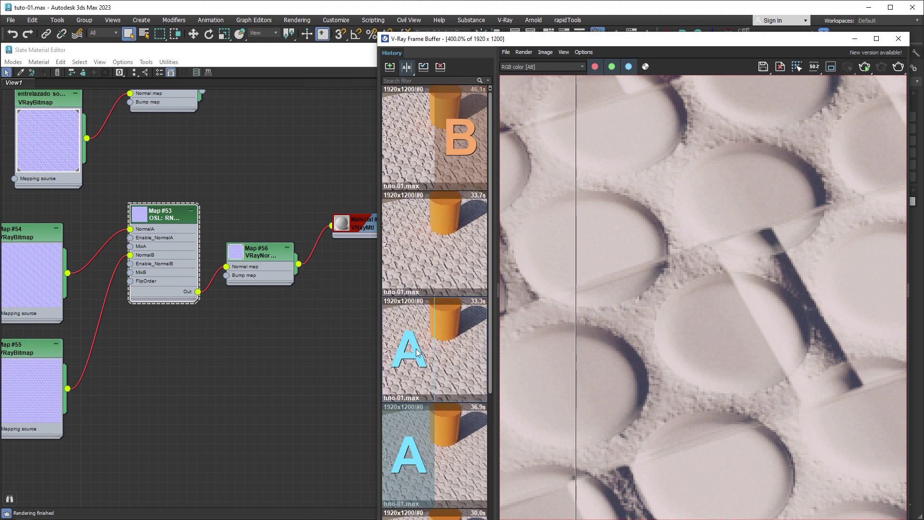
# Set the third history render as A and sweep the split to compare
pyautogui.click(406, 354)
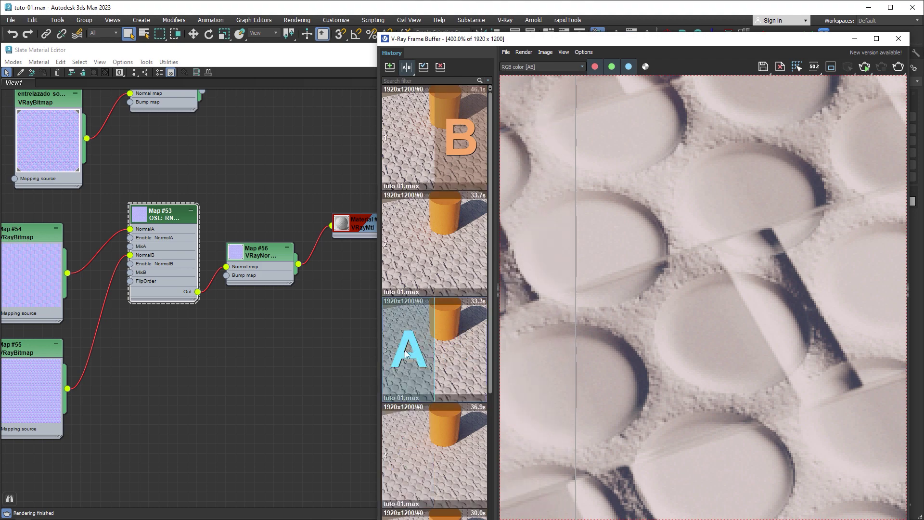
pyautogui.moveTo(589, 313); pyautogui.dragTo(707, 293, button='middle')
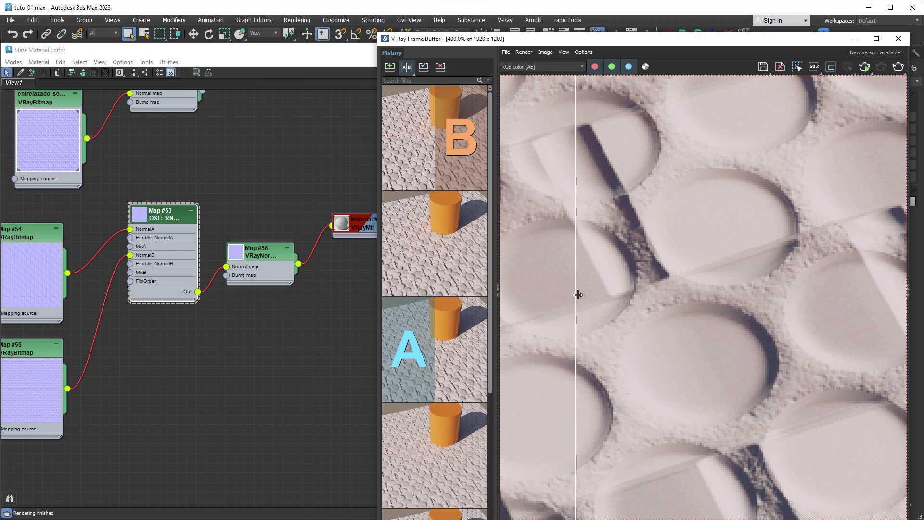
pyautogui.moveTo(578, 294); pyautogui.dragTo(723, 294)
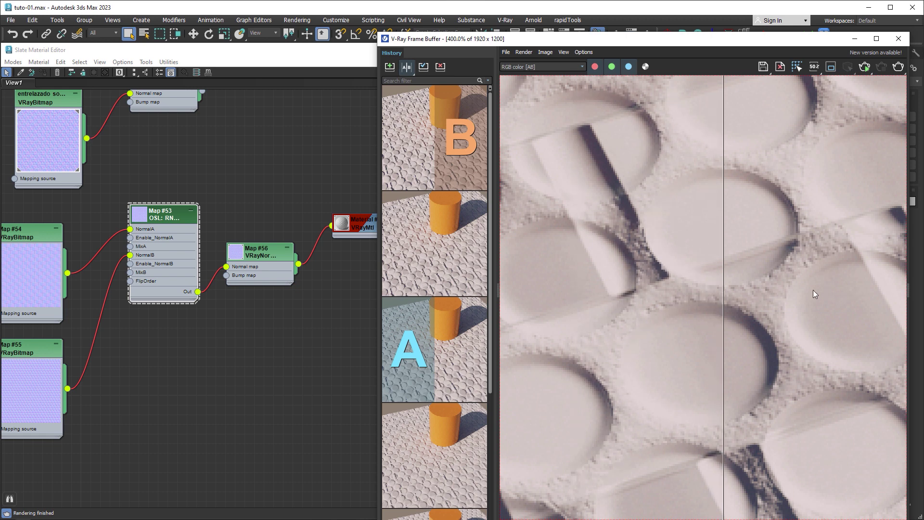
pyautogui.moveTo(723, 294)
pyautogui.mouseDown()
pyautogui.moveTo(838, 296)
pyautogui.moveTo(545, 298)
pyautogui.moveTo(846, 304)
pyautogui.moveTo(539, 303)
pyautogui.moveTo(852, 308)
pyautogui.moveTo(536, 315)
pyautogui.mouseUp()
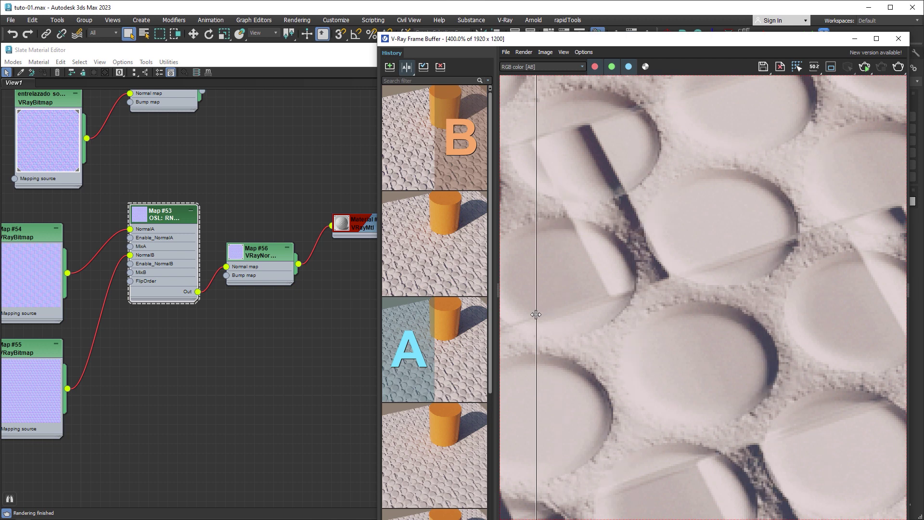
# Compare the second history render as A against the newest as B across the split
pyautogui.click(407, 241)
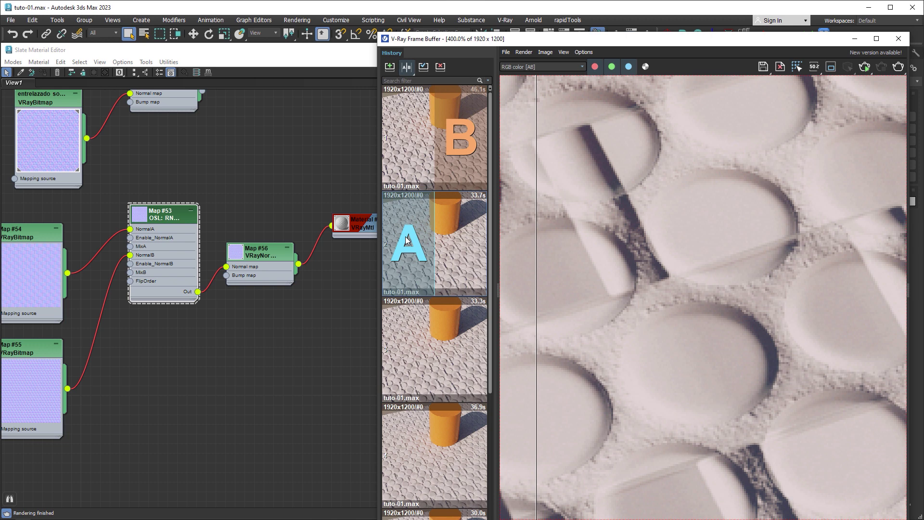
pyautogui.click(459, 150)
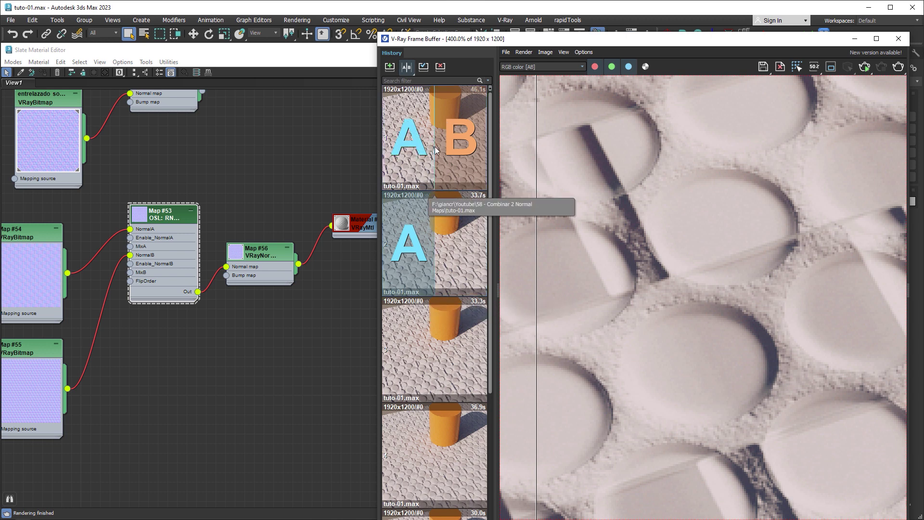
pyautogui.moveTo(536, 270)
pyautogui.mouseDown()
pyautogui.moveTo(795, 307)
pyautogui.moveTo(569, 313)
pyautogui.moveTo(795, 334)
pyautogui.moveTo(567, 334)
pyautogui.moveTo(821, 337)
pyautogui.moveTo(761, 346)
pyautogui.mouseUp()
pyautogui.moveTo(684, 354)
pyautogui.mouseDown()
pyautogui.moveTo(520, 375)
pyautogui.moveTo(821, 404)
pyautogui.mouseUp()
pyautogui.moveTo(790, 412); pyautogui.dragTo(759, 289, button='middle')
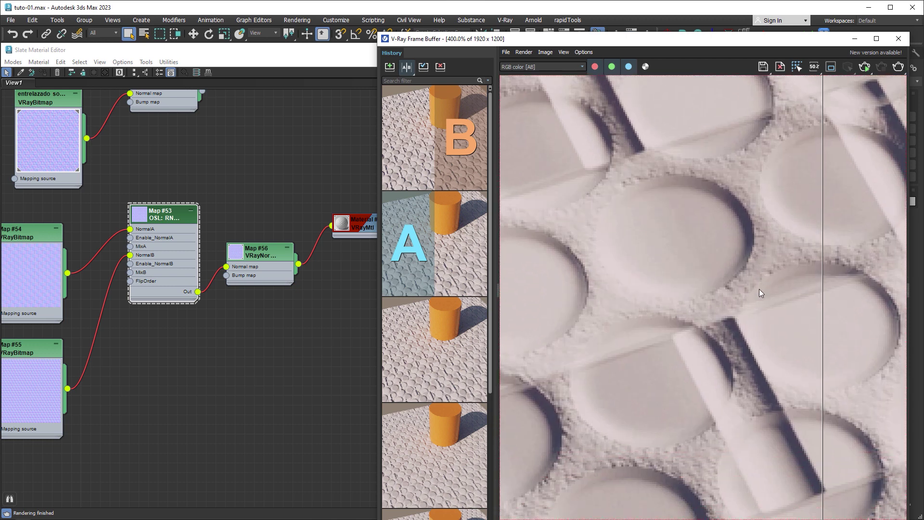
pyautogui.moveTo(819, 313)
pyautogui.mouseDown()
pyautogui.moveTo(650, 322)
pyautogui.moveTo(809, 328)
pyautogui.moveTo(598, 330)
pyautogui.mouseUp()
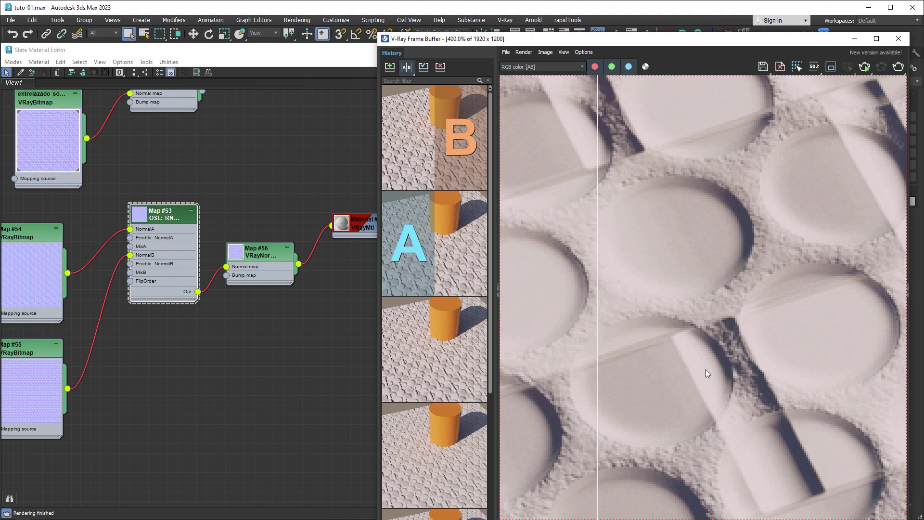
pyautogui.moveTo(598, 358); pyautogui.dragTo(842, 379)
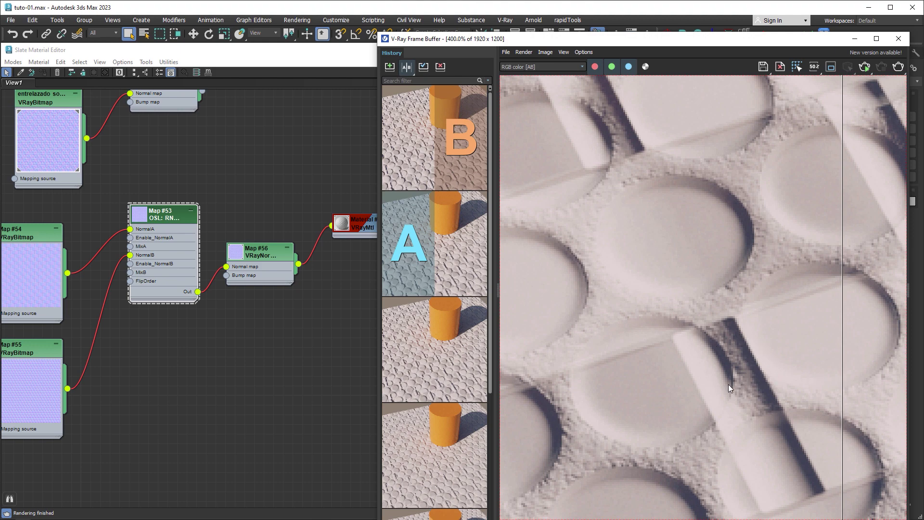
pyautogui.moveTo(842, 378)
pyautogui.mouseDown()
pyautogui.moveTo(665, 382)
pyautogui.moveTo(833, 388)
pyautogui.moveTo(658, 388)
pyautogui.moveTo(866, 371)
pyautogui.moveTo(640, 372)
pyautogui.mouseUp()
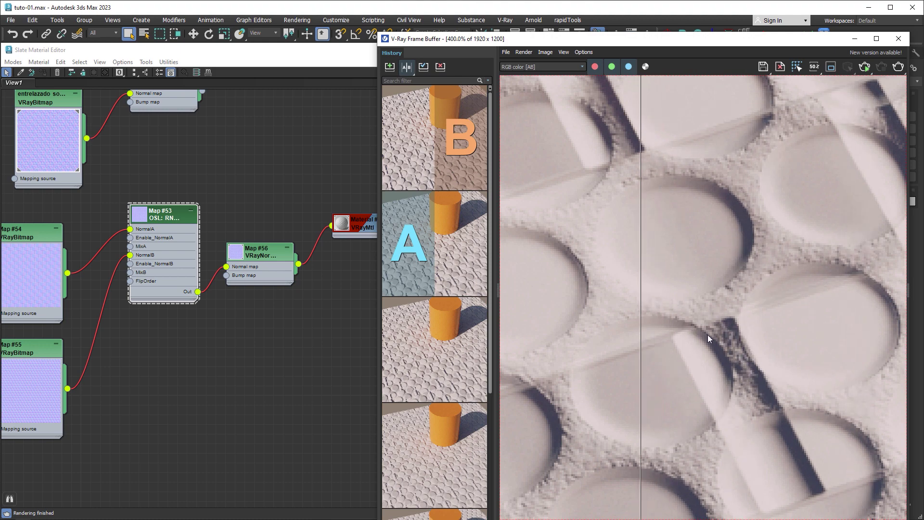
# Zoom out to 200%, check the split once more, and return to the Slate Material Editor
pyautogui.scroll(-2, 741, 357)
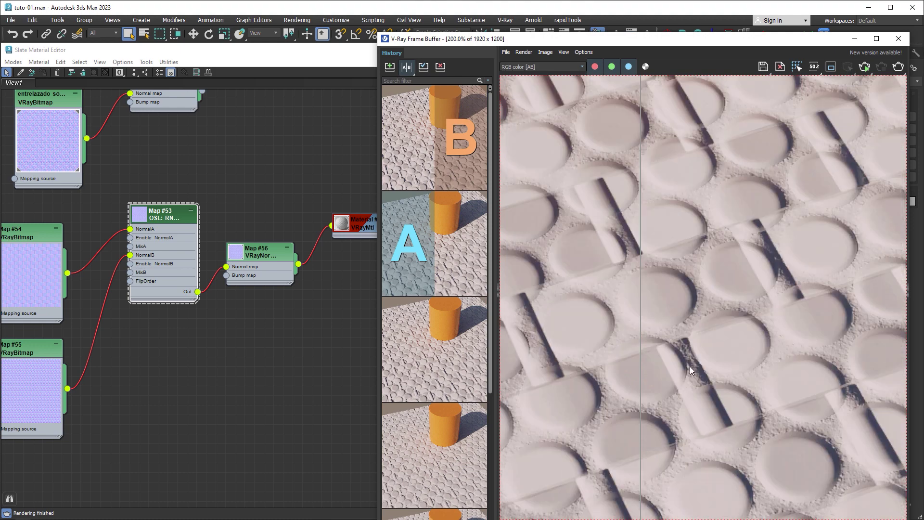
pyautogui.moveTo(690, 365); pyautogui.dragTo(730, 366, button='middle')
pyautogui.moveTo(646, 344)
pyautogui.mouseDown()
pyautogui.moveTo(852, 356)
pyautogui.moveTo(608, 365)
pyautogui.moveTo(822, 368)
pyautogui.moveTo(623, 372)
pyautogui.mouseUp()
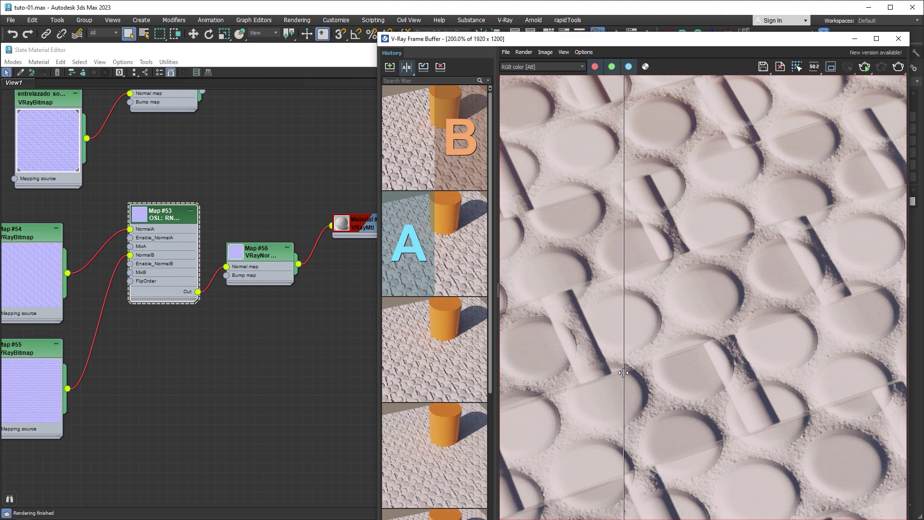
pyautogui.click(407, 67)
# Add a Bitmap node (Map #57) loading emtrelazado.jpg with gamma override 1.0
pyautogui.click(166, 364)
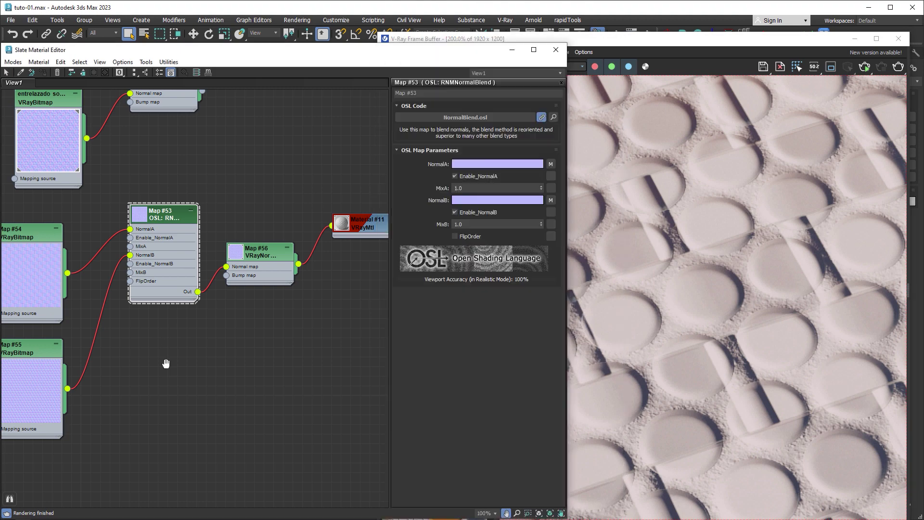
pyautogui.moveTo(166, 364); pyautogui.dragTo(208, 284)
pyautogui.rightClick(141, 210)
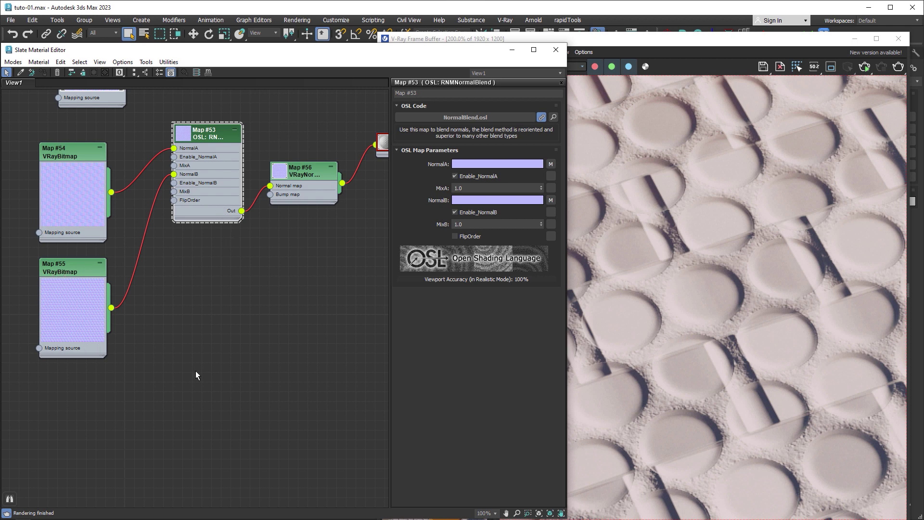
pyautogui.rightClick(76, 400)
pyautogui.moveTo(189, 429)
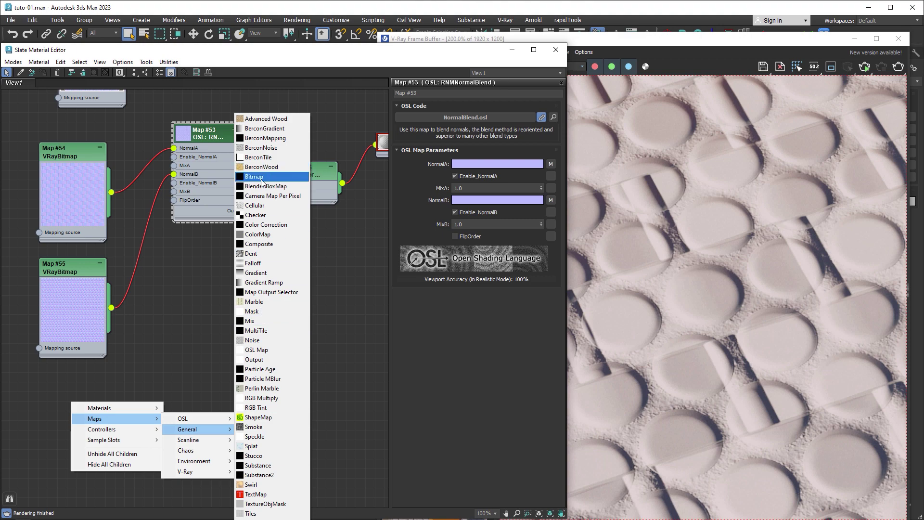
pyautogui.click(262, 179)
pyautogui.click(188, 99)
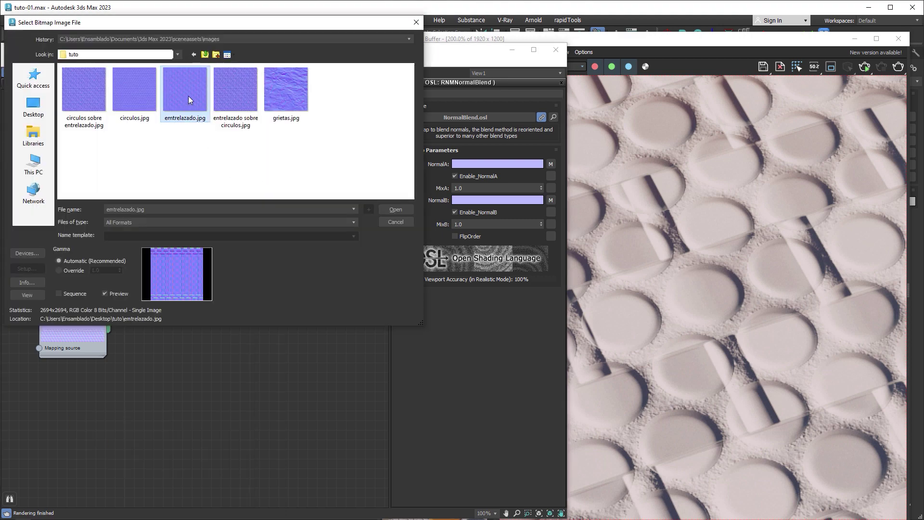
pyautogui.click(67, 270)
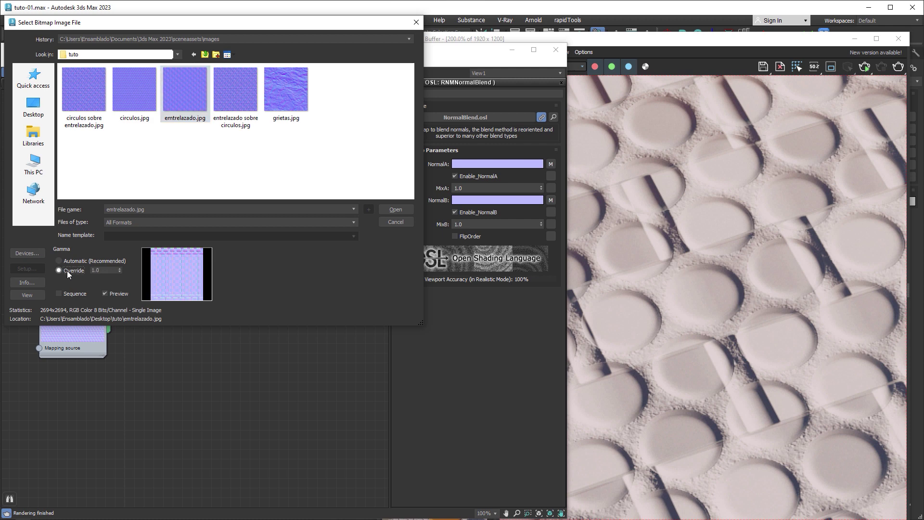
pyautogui.click(390, 209)
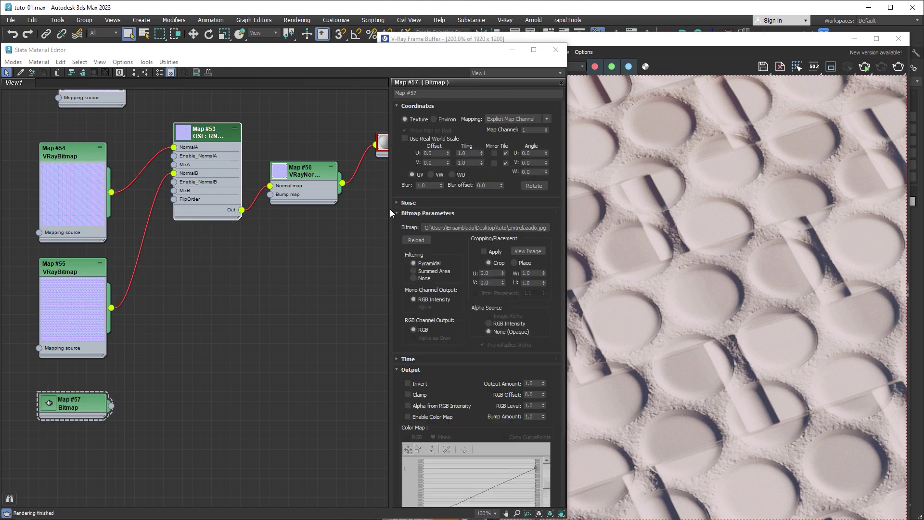
pyautogui.click(51, 403)
# Clone Map #57 as Map #58 and load circulos.jpg into it
pyautogui.moveTo(171, 336); pyautogui.dragTo(180, 231, button='middle')
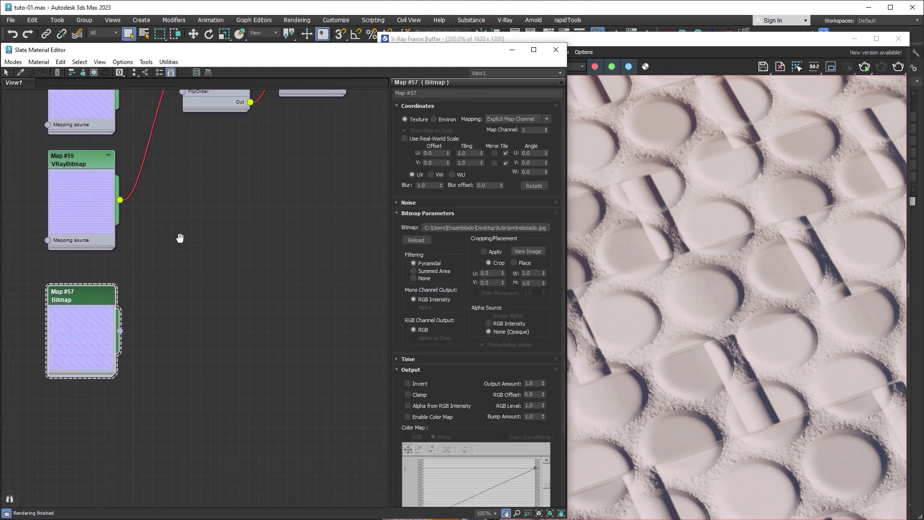
pyautogui.keyDown('shift'); pyautogui.moveTo(90, 297); pyautogui.dragTo(90, 403); pyautogui.keyUp('shift')
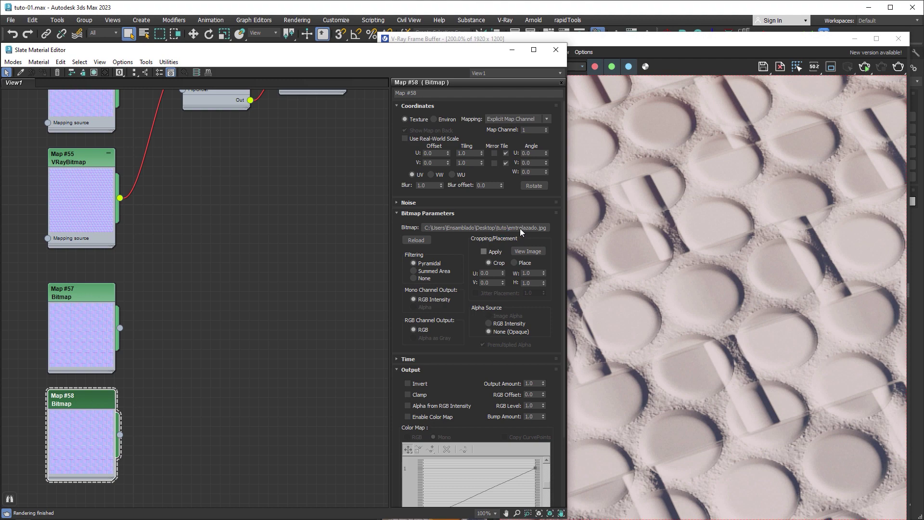
pyautogui.click(520, 228)
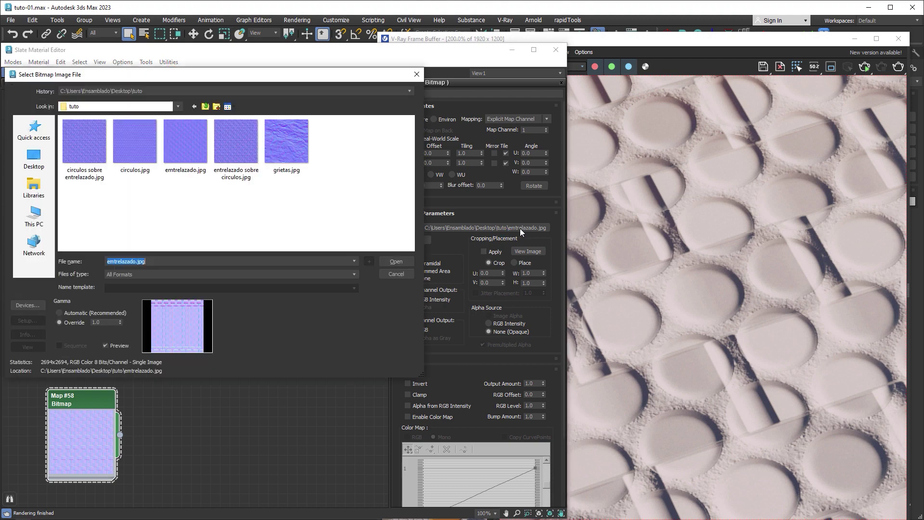
pyautogui.click(134, 147)
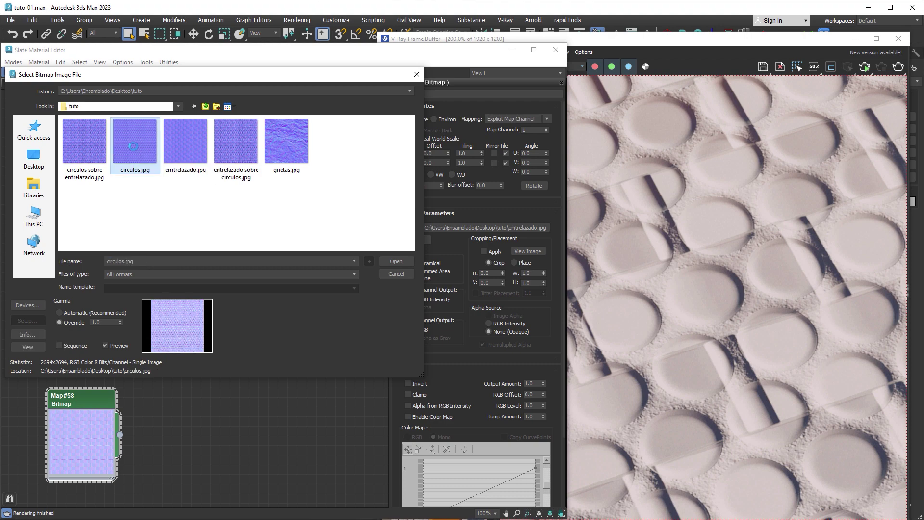
pyautogui.click(388, 261)
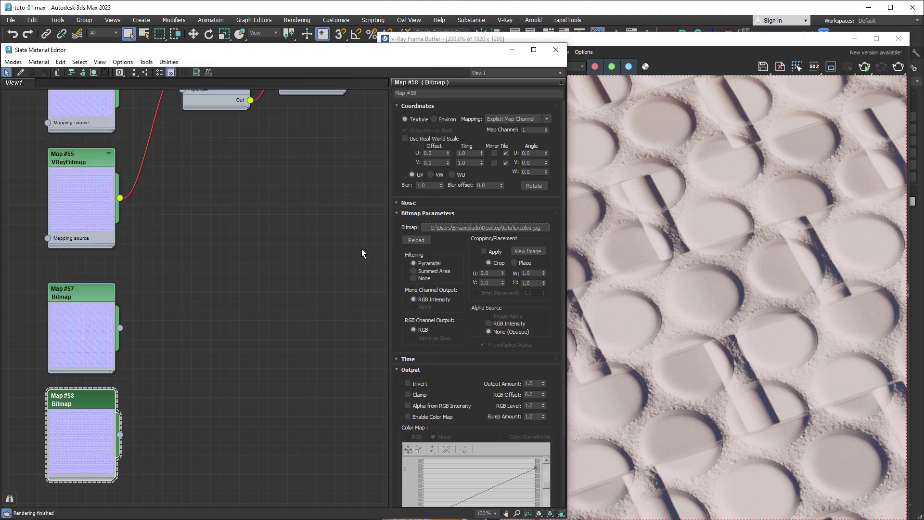
# Copy the RNM NormalBlend node Map #53 as new node Map #59
pyautogui.moveTo(316, 172); pyautogui.dragTo(303, 270, button='middle')
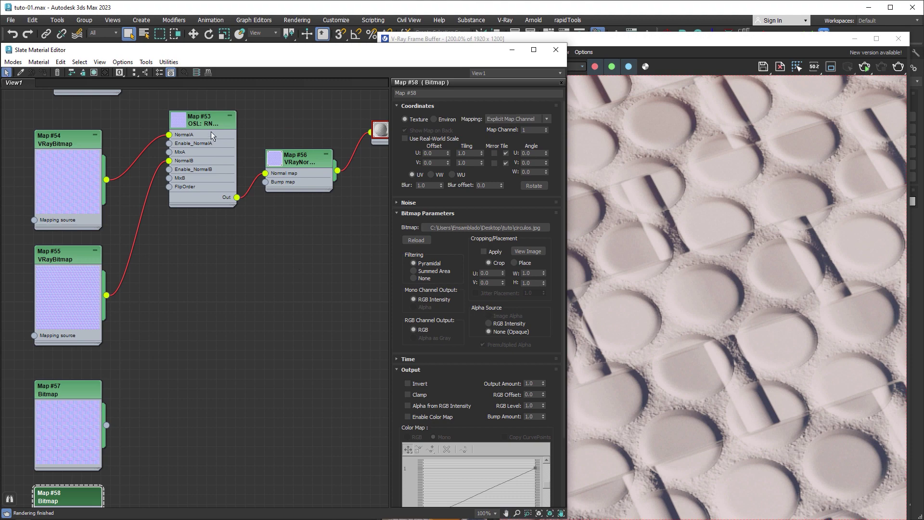
pyautogui.moveTo(198, 314); pyautogui.dragTo(188, 420)
pyautogui.doubleClick(188, 421)
# Copy the VRayNormalMap node as Map #60 and wire it into Material #11
pyautogui.moveTo(281, 243); pyautogui.dragTo(278, 188, button='middle')
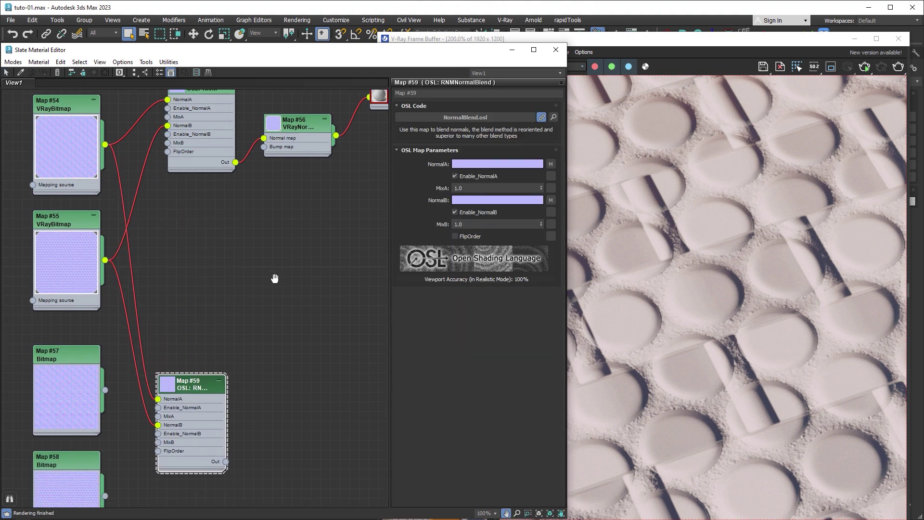
pyautogui.keyDown('shift'); pyautogui.moveTo(292, 102); pyautogui.dragTo(293, 392); pyautogui.keyUp('shift')
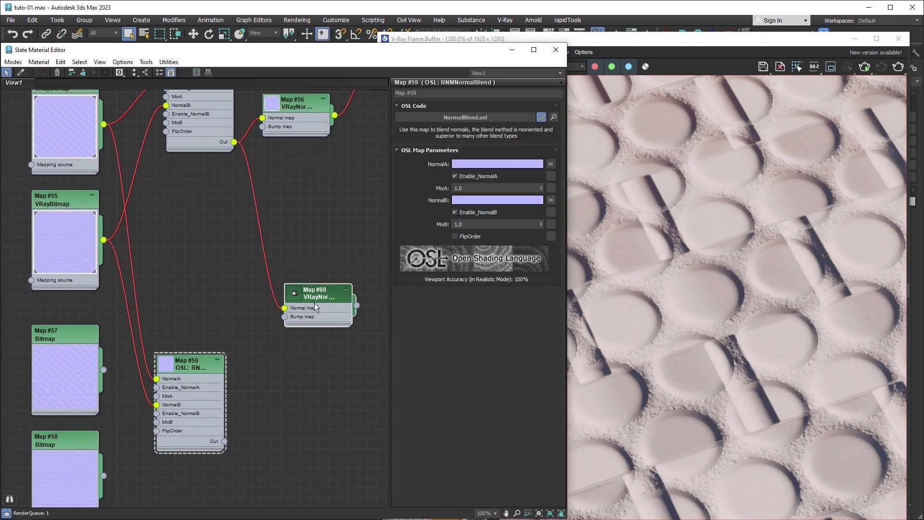
pyautogui.moveTo(341, 192); pyautogui.dragTo(252, 235, button='middle')
pyautogui.moveTo(313, 117); pyautogui.dragTo(318, 450)
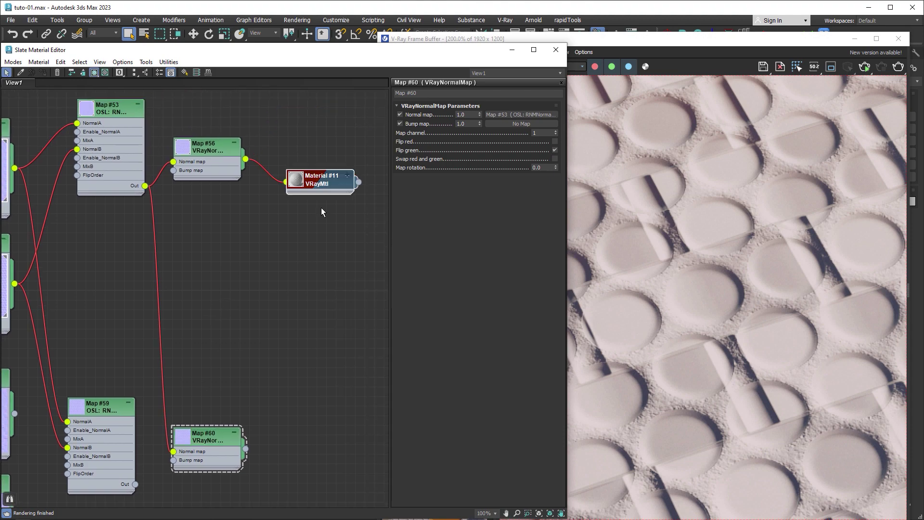
pyautogui.moveTo(308, 454); pyautogui.dragTo(340, 293, button='middle')
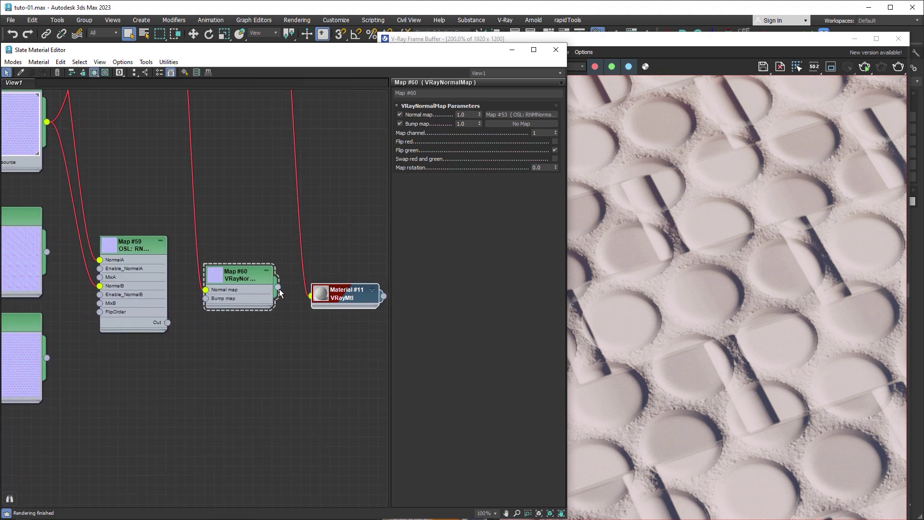
pyautogui.moveTo(278, 287); pyautogui.dragTo(314, 338)
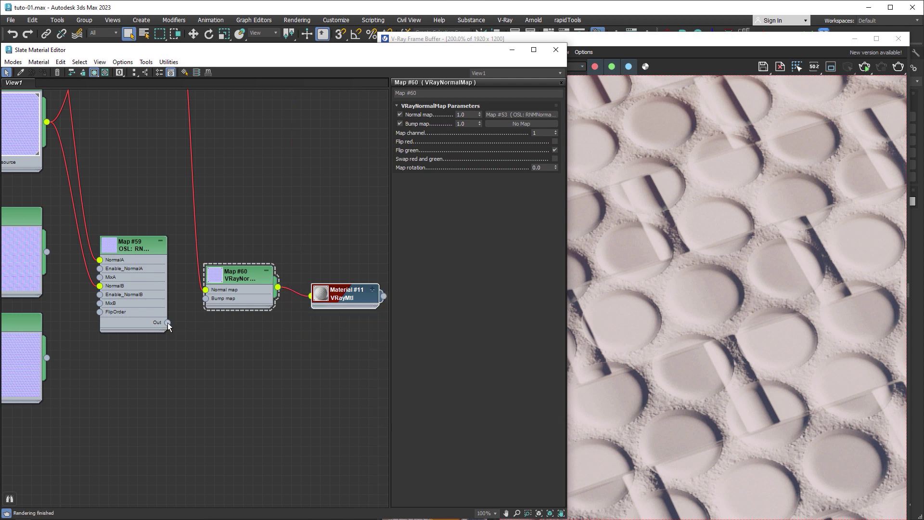
# Connect Map #59 to Map #60's normal map, with Map #57 as NormalA and Map #58 as NormalB
pyautogui.moveTo(167, 322); pyautogui.dragTo(206, 290)
pyautogui.moveTo(125, 359); pyautogui.dragTo(176, 353, button='middle')
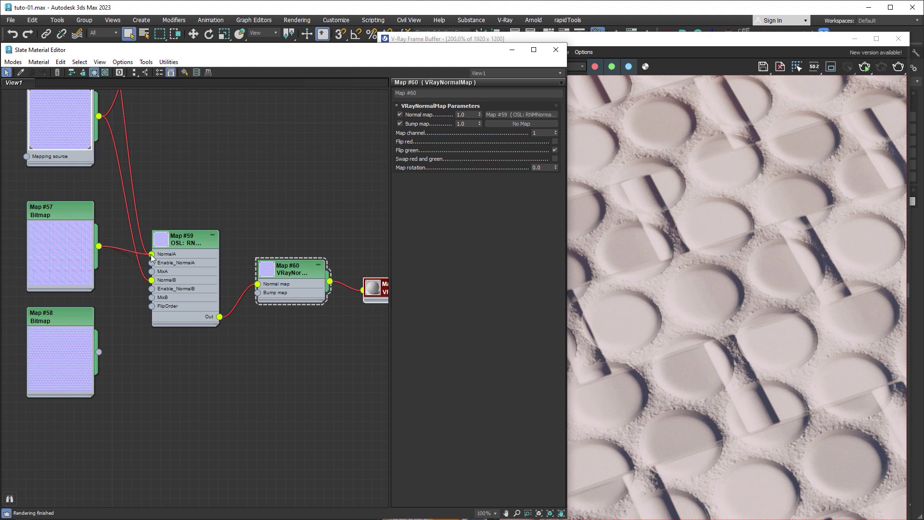
pyautogui.moveTo(156, 263); pyautogui.dragTo(152, 254)
pyautogui.moveTo(98, 352)
pyautogui.mouseDown()
pyautogui.moveTo(131, 343)
pyautogui.moveTo(152, 280)
pyautogui.mouseUp()
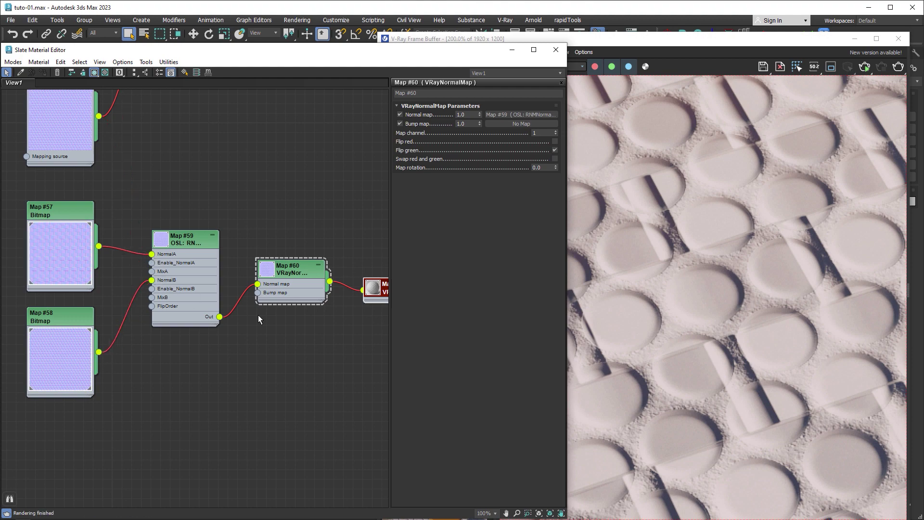
pyautogui.click(768, 47)
# Render the blended normals, save to history, and A/B compare an earlier render against it
pyautogui.click(897, 68)
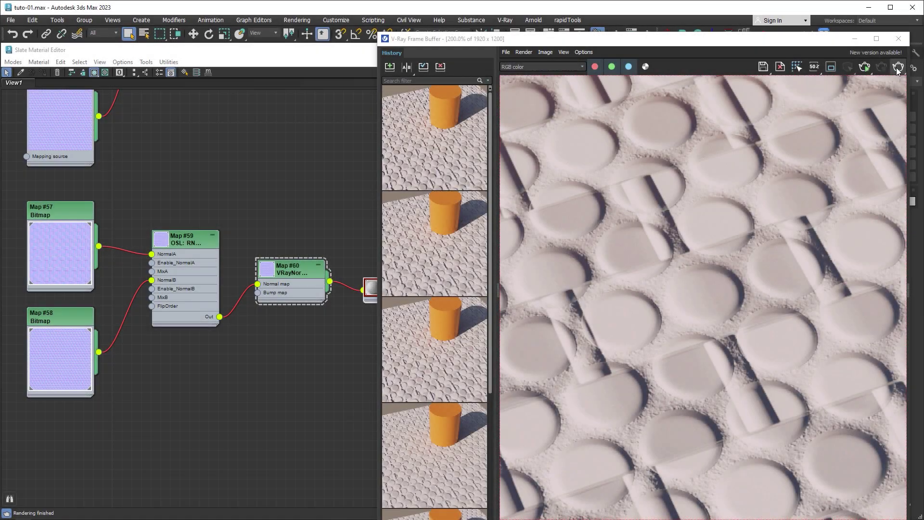
pyautogui.click(390, 68)
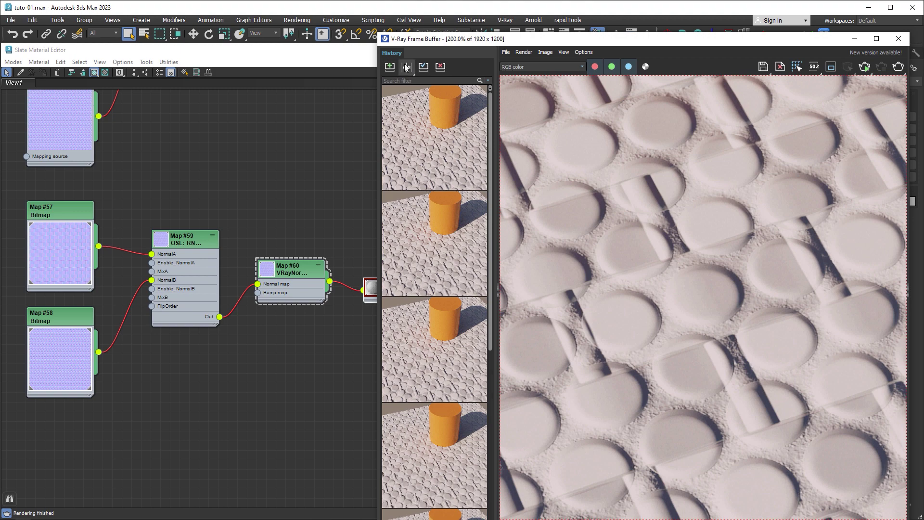
pyautogui.click(406, 67)
pyautogui.click(408, 244)
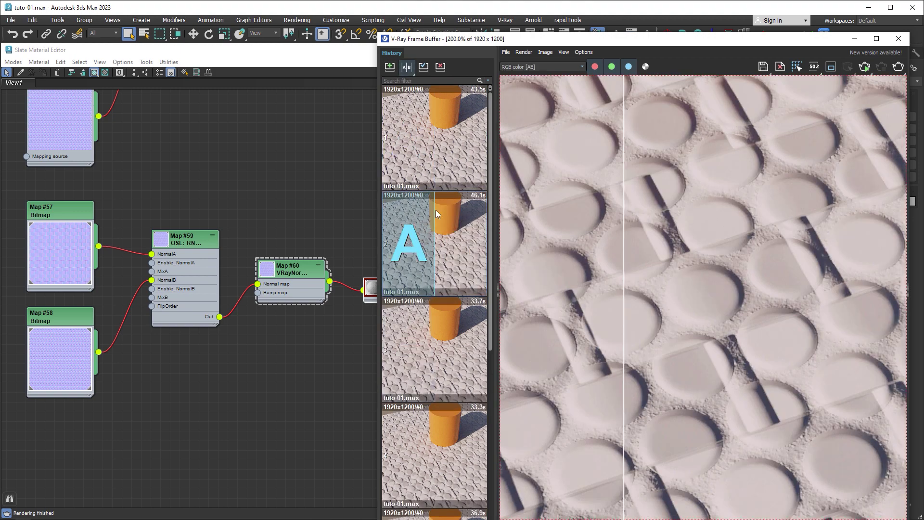
pyautogui.click(460, 135)
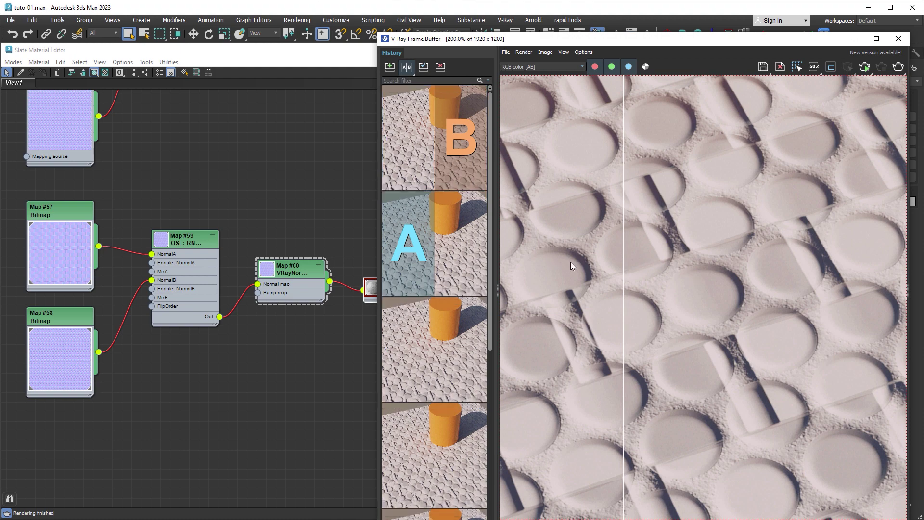
# Zoom into the render and sweep the A/B divider across the close-up detail
pyautogui.moveTo(177, 146); pyautogui.dragTo(178, 256, button='middle')
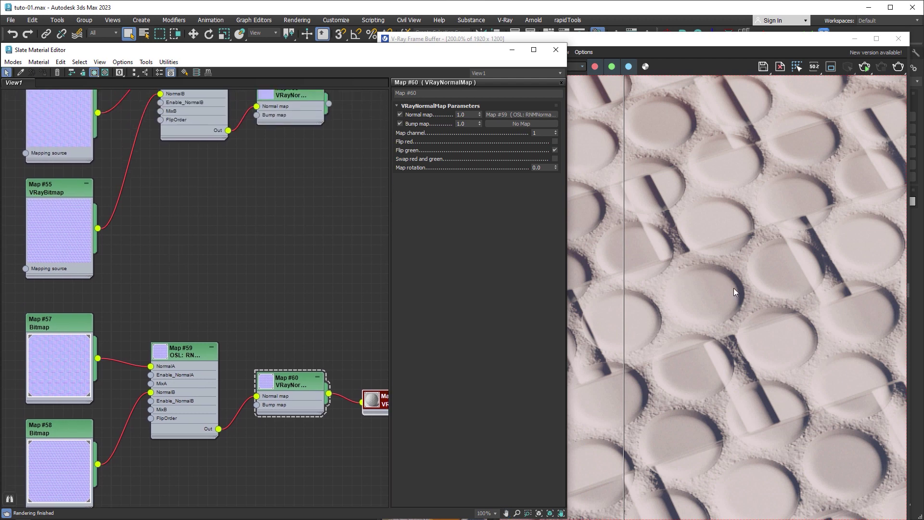
pyautogui.click(699, 45)
pyautogui.moveTo(628, 251)
pyautogui.mouseDown()
pyautogui.moveTo(785, 253)
pyautogui.moveTo(658, 262)
pyautogui.moveTo(728, 261)
pyautogui.moveTo(558, 260)
pyautogui.moveTo(627, 255)
pyautogui.moveTo(549, 250)
pyautogui.moveTo(722, 243)
pyautogui.moveTo(835, 260)
pyautogui.moveTo(813, 270)
pyautogui.moveTo(846, 289)
pyautogui.moveTo(643, 275)
pyautogui.moveTo(720, 268)
pyautogui.moveTo(559, 266)
pyautogui.mouseUp()
pyautogui.scroll(2, 570, 316)
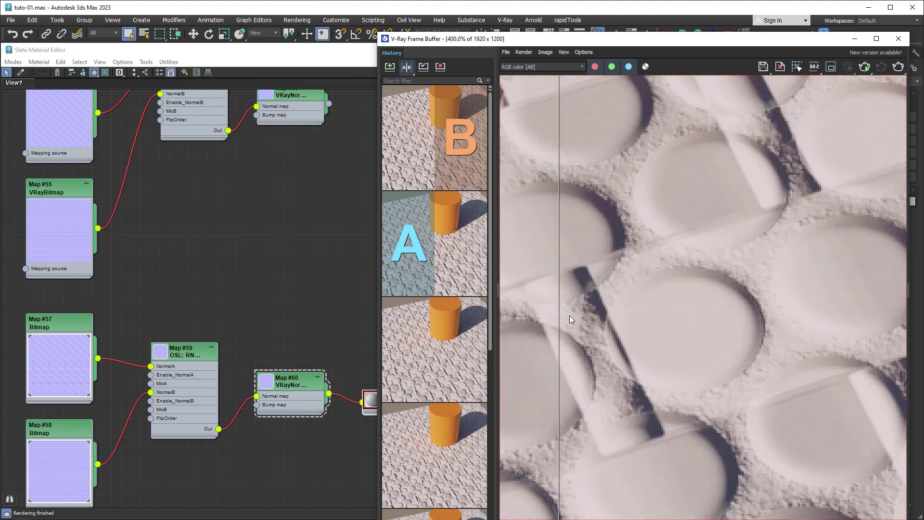
pyautogui.scroll(2, 570, 315)
pyautogui.scroll(2, 590, 314)
pyautogui.moveTo(561, 248)
pyautogui.mouseDown()
pyautogui.moveTo(781, 261)
pyautogui.moveTo(592, 244)
pyautogui.moveTo(686, 245)
pyautogui.moveTo(602, 240)
pyautogui.moveTo(861, 255)
pyautogui.moveTo(537, 244)
pyautogui.moveTo(839, 249)
pyautogui.moveTo(647, 251)
pyautogui.moveTo(687, 256)
pyautogui.mouseUp()
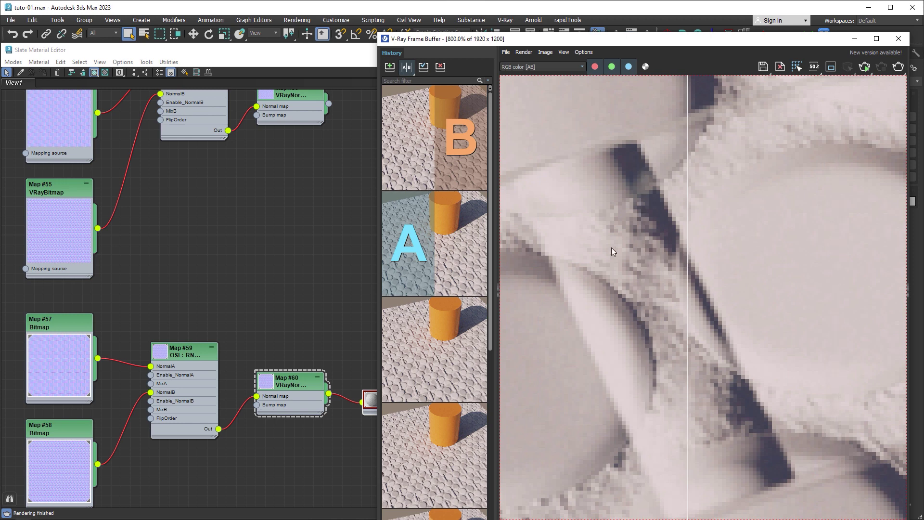
pyautogui.click(160, 187)
pyautogui.moveTo(160, 187); pyautogui.dragTo(166, 247, button='middle')
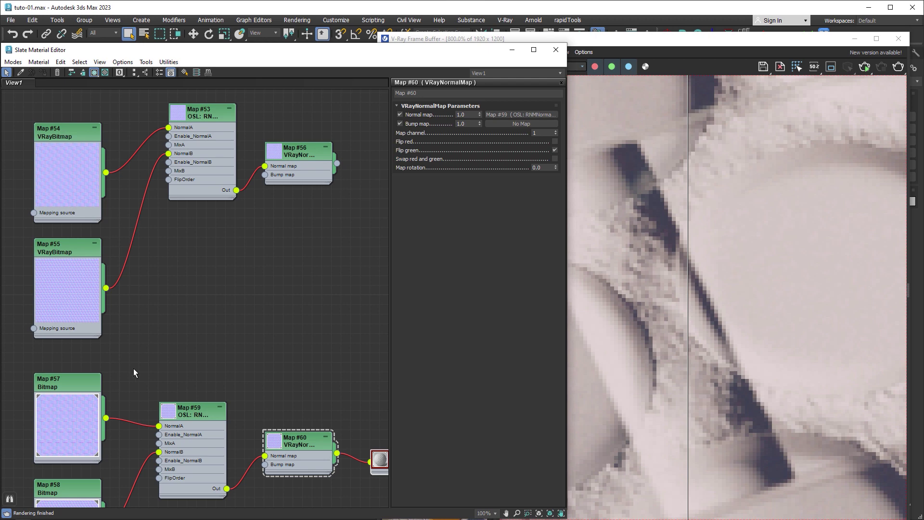
# Test Map #54's filter multiplier at 0.01, then restore it to 1.0
pyautogui.doubleClick(73, 385)
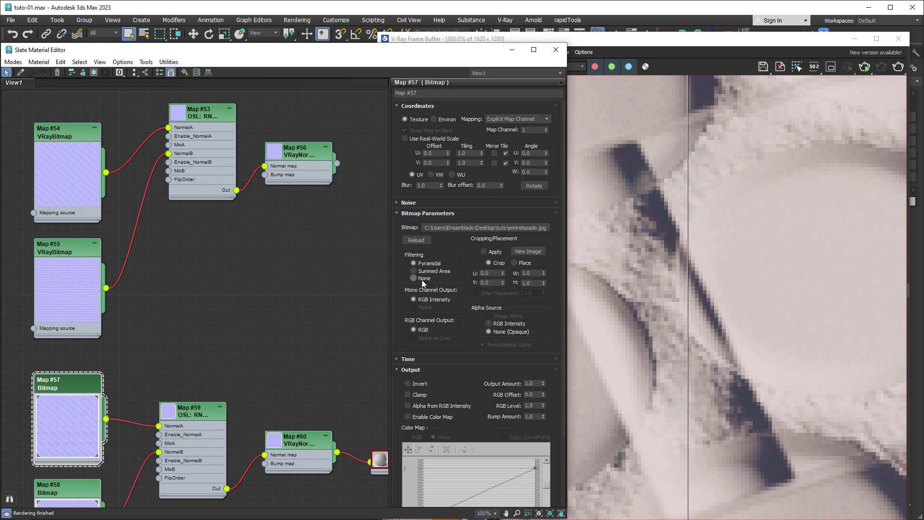
pyautogui.click(65, 134)
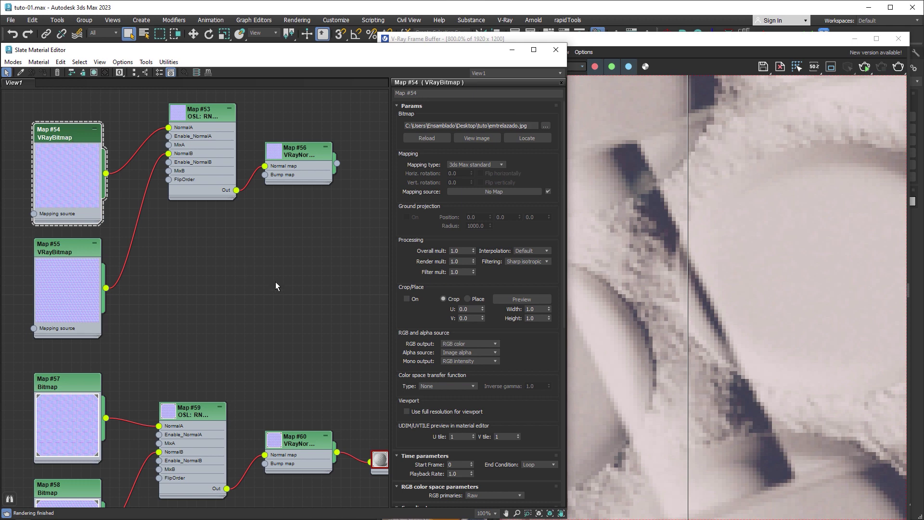
pyautogui.moveTo(474, 273); pyautogui.dragTo(480, 400)
pyautogui.doubleClick(455, 272)
pyautogui.write('0.01')
pyautogui.moveTo(462, 272); pyautogui.dragTo(442, 275)
pyautogui.write('1')
pyautogui.press('Return')
# Turn off the A/B render comparison in the V-Ray frame buffer
pyautogui.click(631, 46)
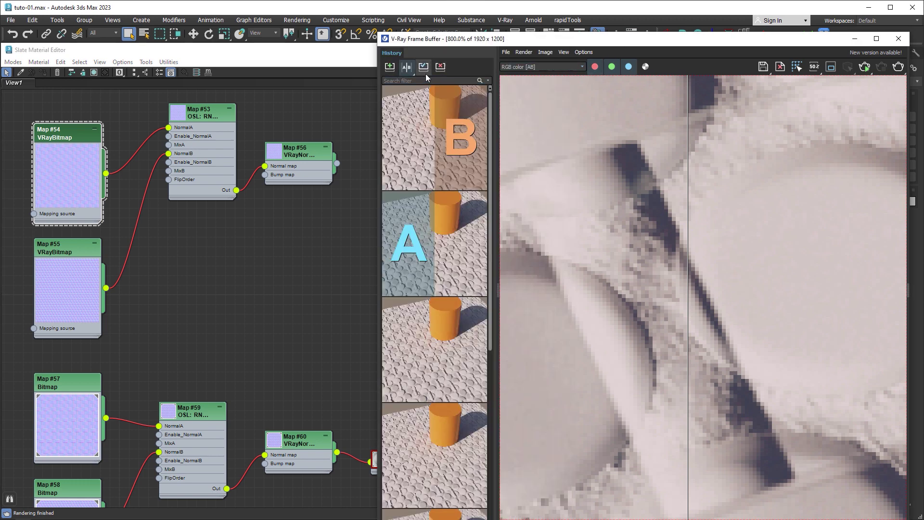
pyautogui.click(406, 67)
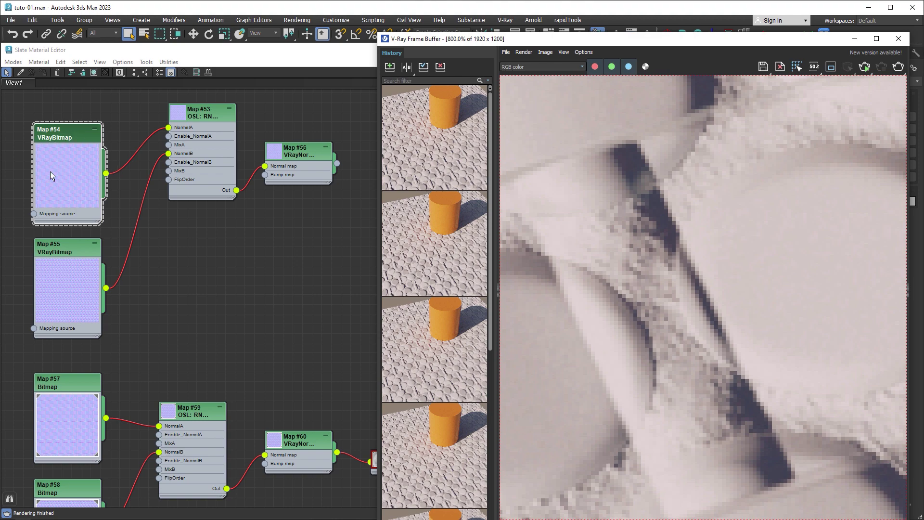
pyautogui.doubleClick(87, 151)
pyautogui.moveTo(158, 333); pyautogui.dragTo(166, 158, button='middle')
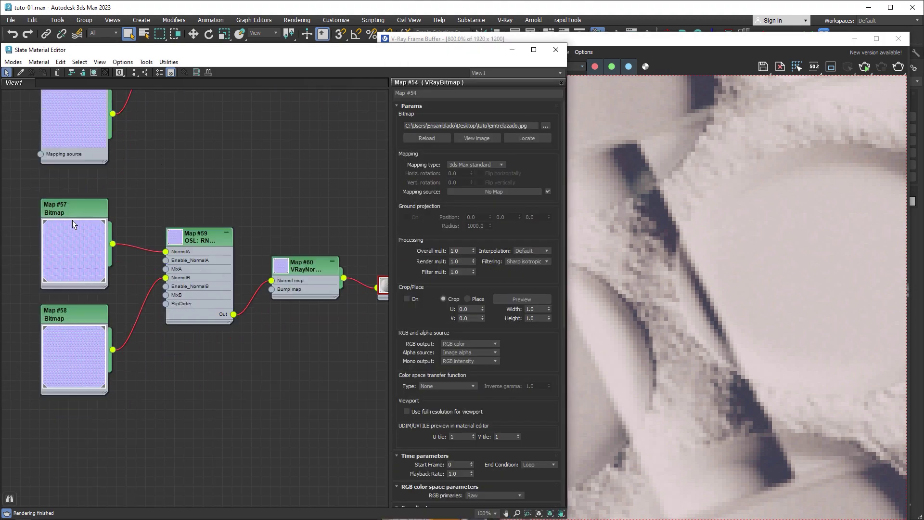
pyautogui.moveTo(122, 332); pyautogui.dragTo(121, 226, button='middle')
# Add an OSL Bitmap Lookup node, Map #61, loading emtrelazado.jpg
pyautogui.rightClick(62, 342)
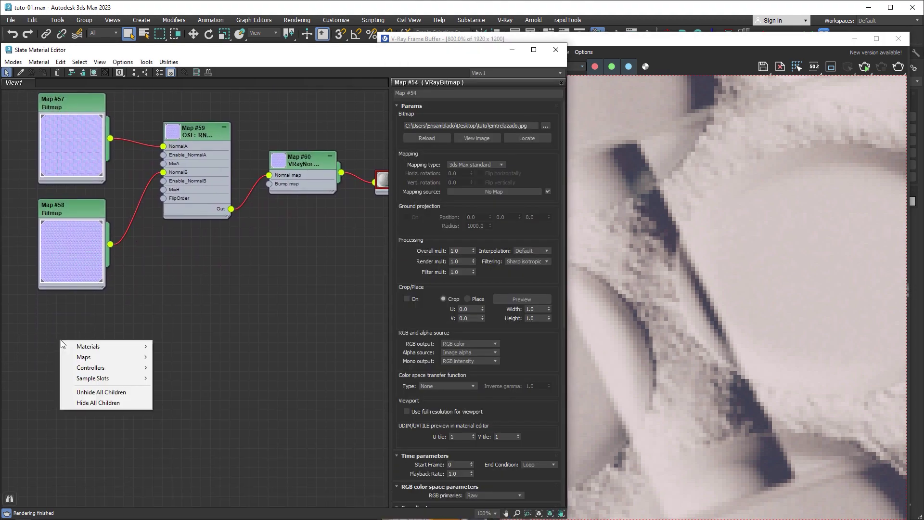
pyautogui.moveTo(172, 357)
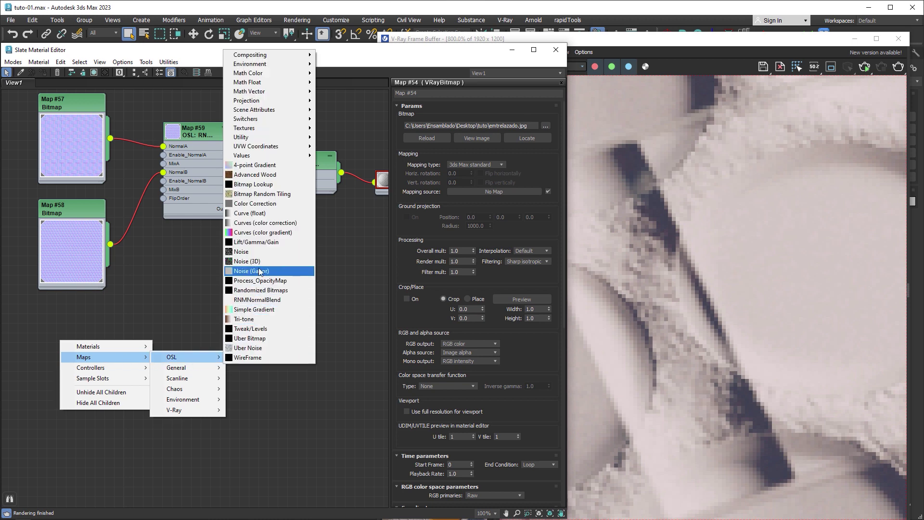
pyautogui.click(286, 187)
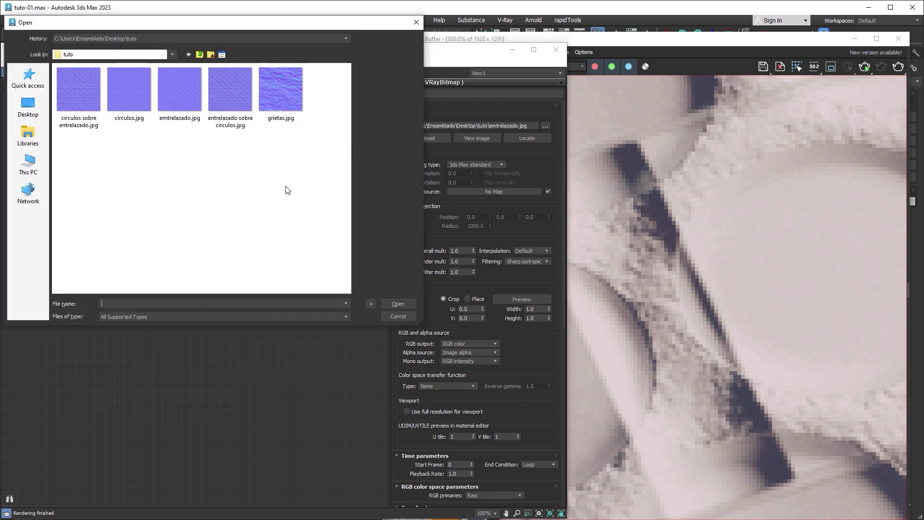
pyautogui.click(180, 92)
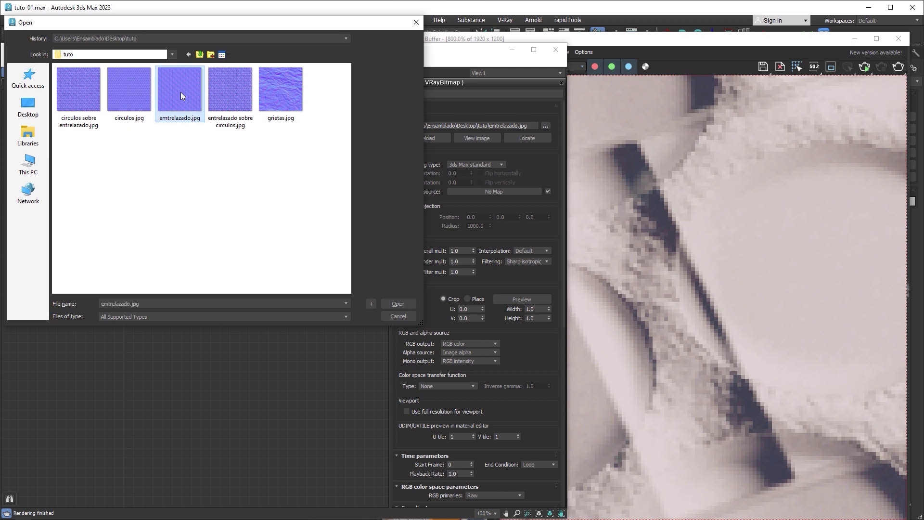
pyautogui.click(393, 304)
pyautogui.moveTo(154, 365); pyautogui.dragTo(149, 221, button='middle')
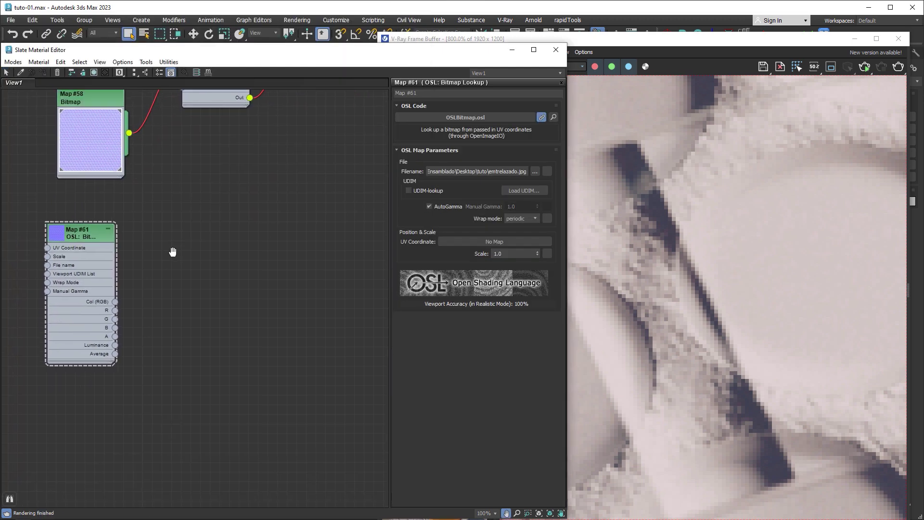
# Clone Map #61 as Map #62 and load circulos.jpg into it
pyautogui.keyDown('shift'); pyautogui.moveTo(86, 201); pyautogui.dragTo(86, 366); pyautogui.keyUp('shift')
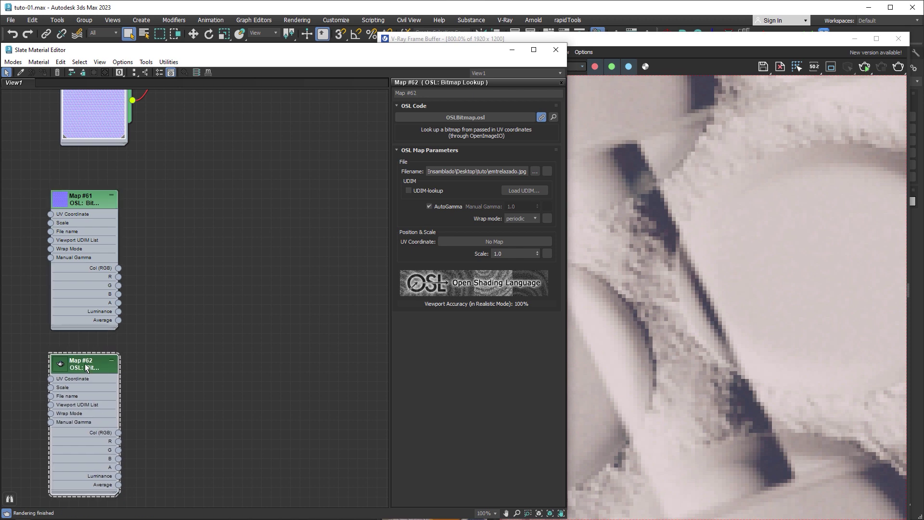
pyautogui.click(535, 172)
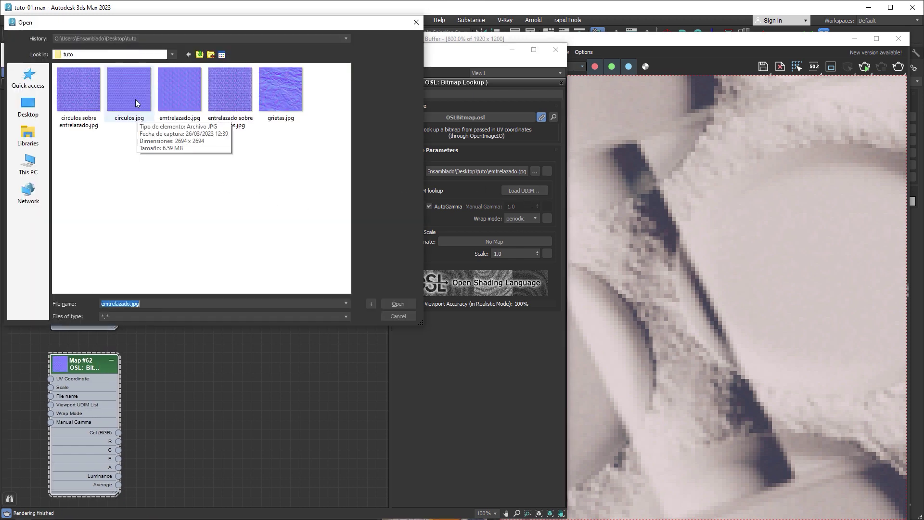
pyautogui.click(135, 99)
pyautogui.click(392, 305)
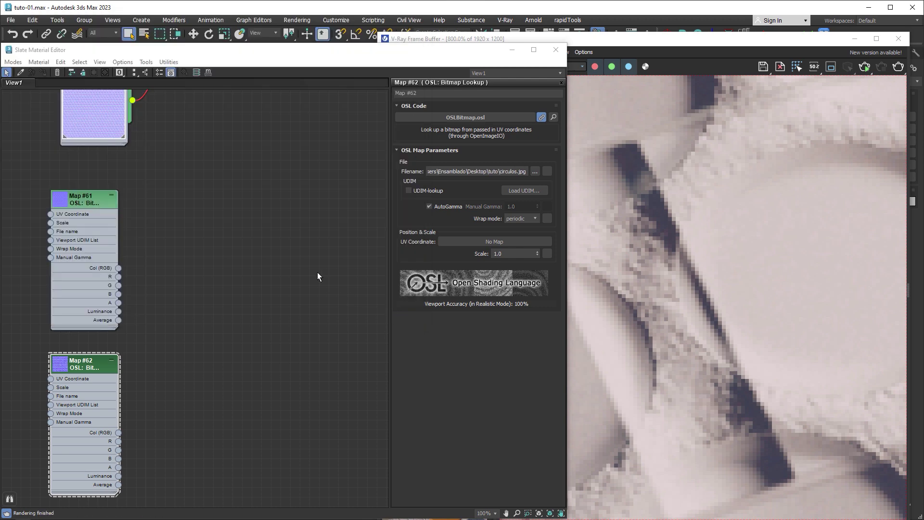
pyautogui.moveTo(289, 233); pyautogui.dragTo(199, 271, button='middle')
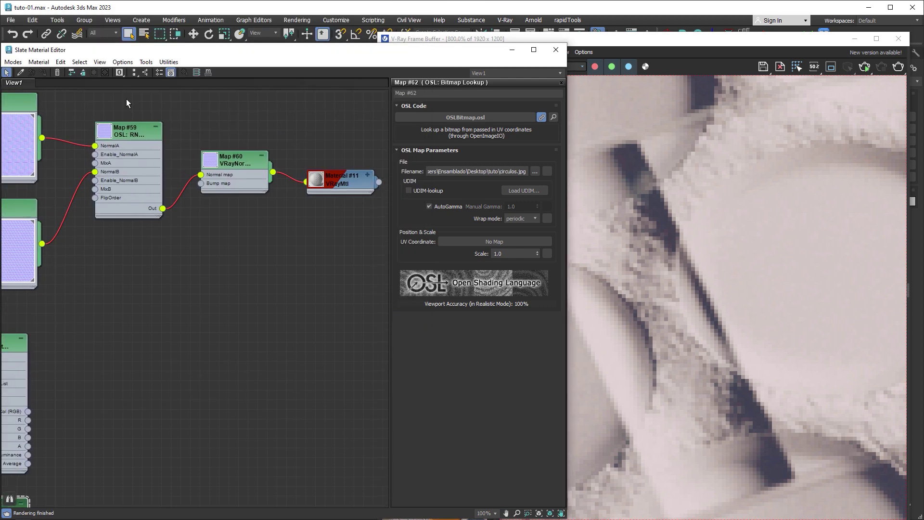
# Duplicate the blend pair as Map #63 and Map #64, plugging Map #64 into Material #11's Bump slot
pyautogui.moveTo(126, 99); pyautogui.dragTo(232, 206)
pyautogui.keyDown('shift'); pyautogui.moveTo(133, 136); pyautogui.dragTo(124, 445); pyautogui.keyUp('shift')
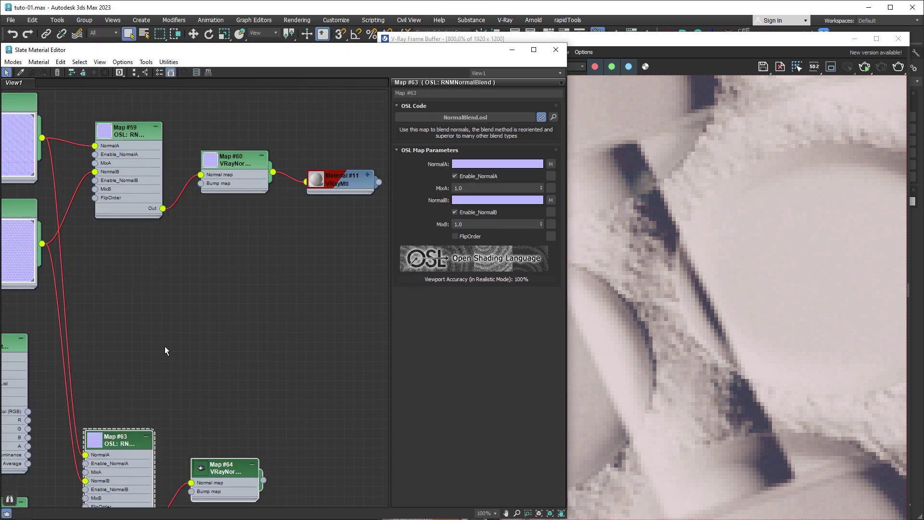
pyautogui.moveTo(336, 189); pyautogui.dragTo(326, 486)
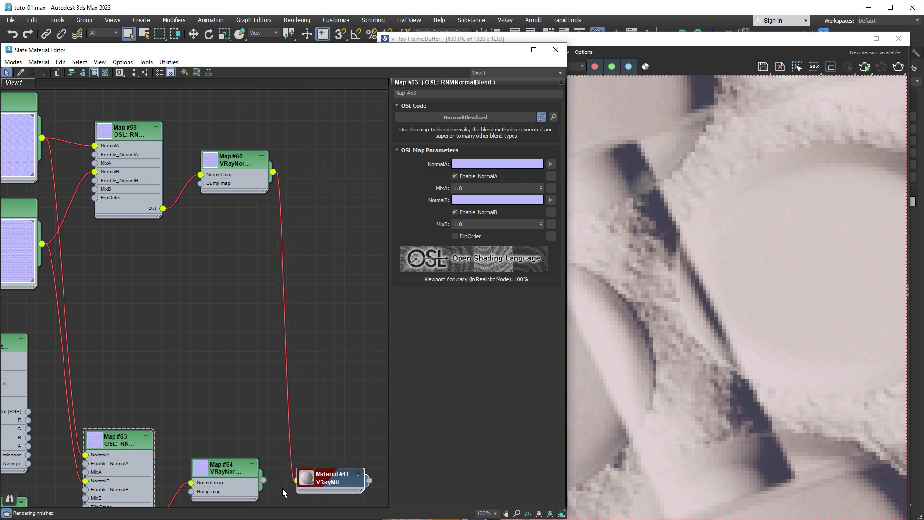
pyautogui.moveTo(265, 481); pyautogui.dragTo(316, 480)
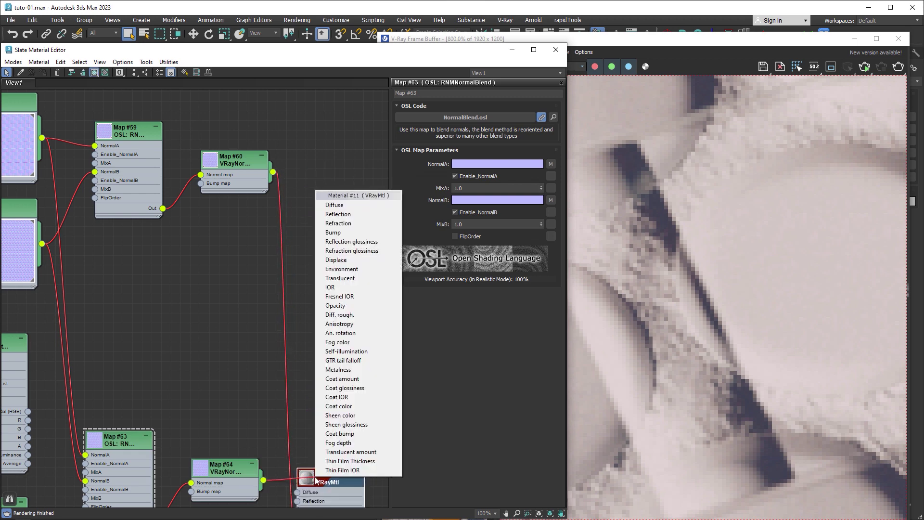
pyautogui.click(347, 233)
# Feed Map #61 into Map #63 NormalA and Map #62 into NormalB
pyautogui.moveTo(239, 374)
pyautogui.mouseDown(button='middle')
pyautogui.moveTo(273, 326)
pyautogui.moveTo(289, 212)
pyautogui.mouseUp(button='middle')
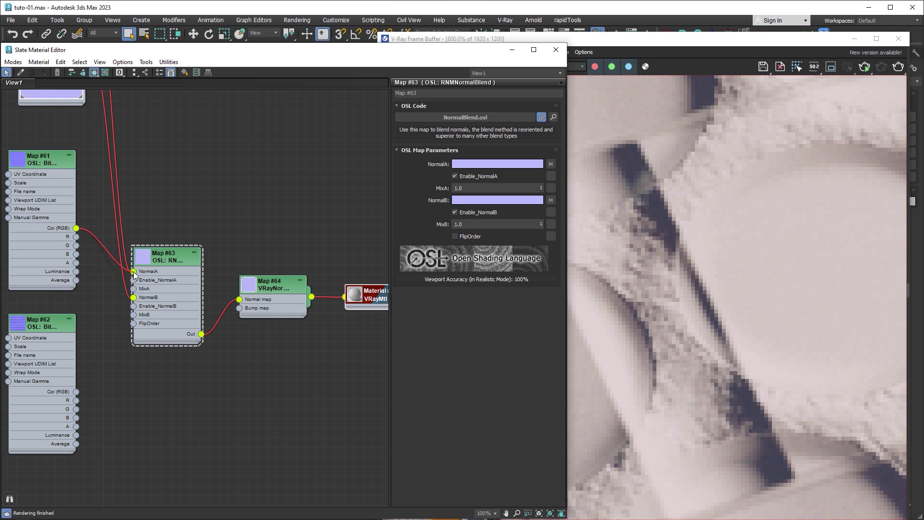
pyautogui.moveTo(95, 255); pyautogui.dragTo(134, 272)
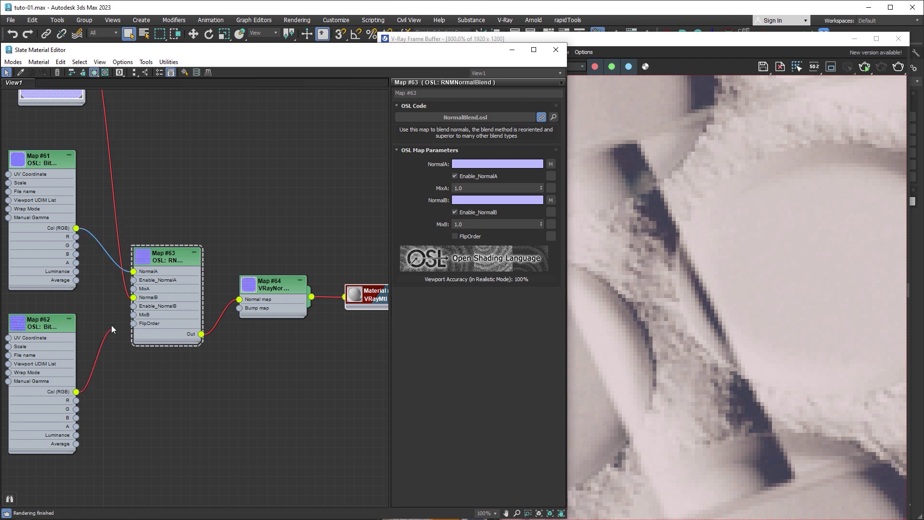
pyautogui.moveTo(111, 325); pyautogui.dragTo(134, 298)
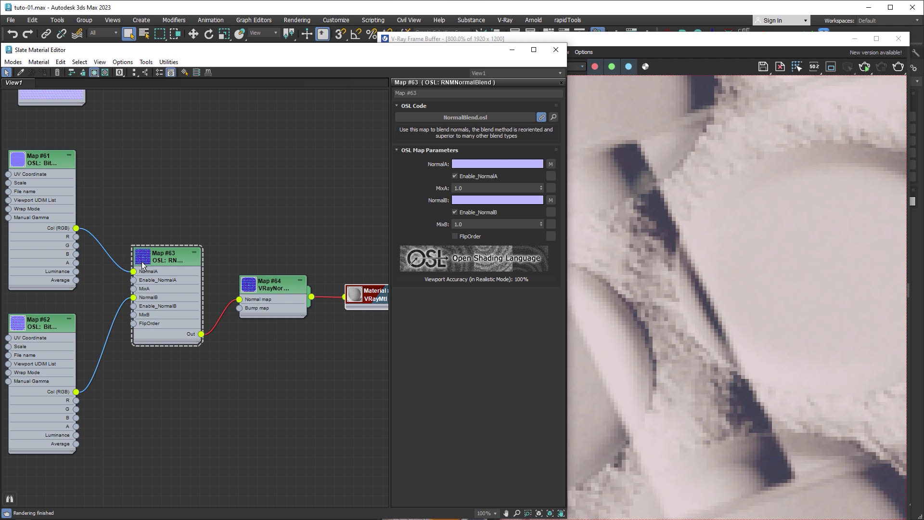
# Turn off AutoGamma on both Map #61 and Map #62 lookups
pyautogui.click(42, 163)
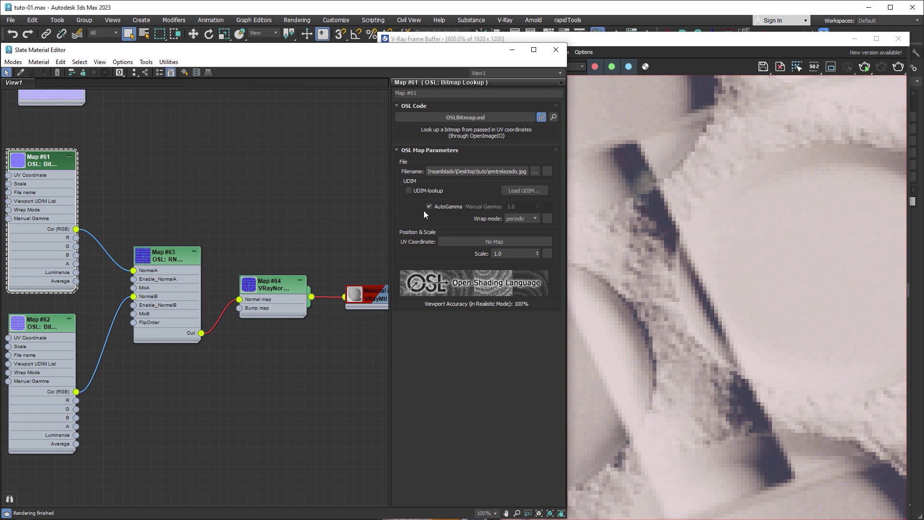
pyautogui.click(430, 206)
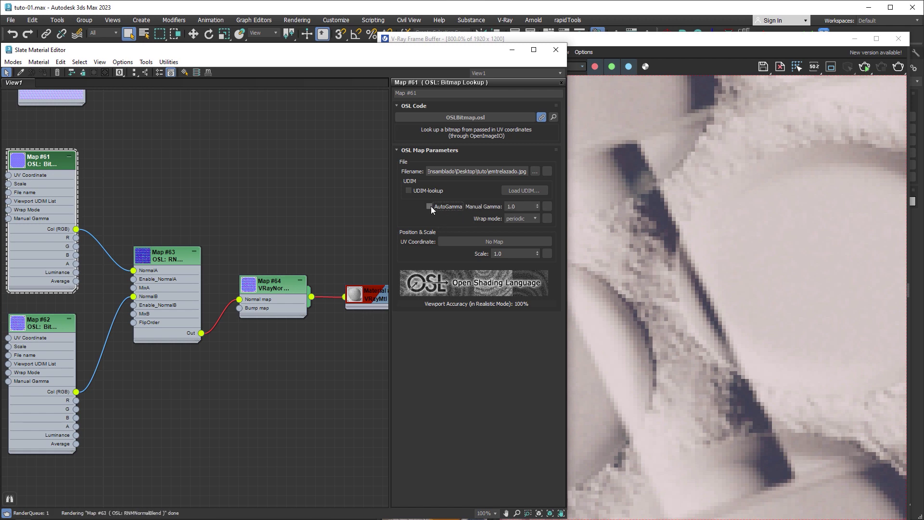
pyautogui.click(42, 325)
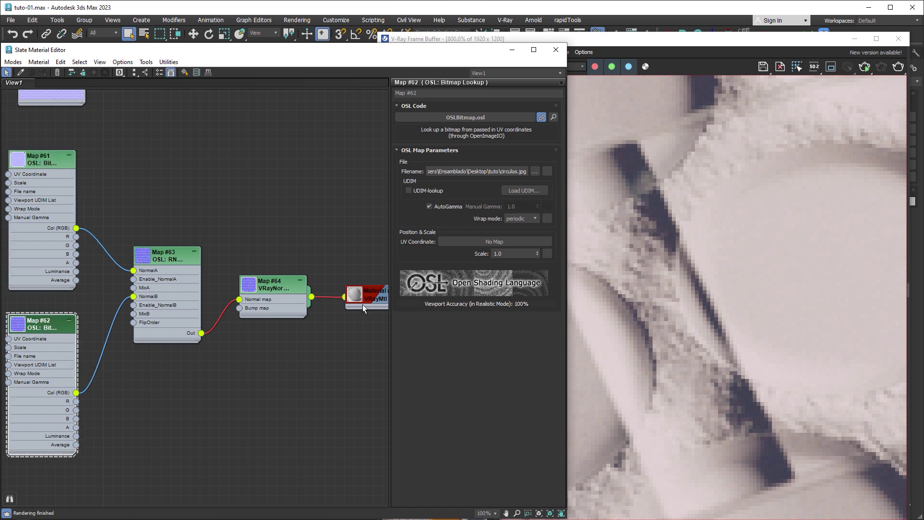
pyautogui.click(429, 207)
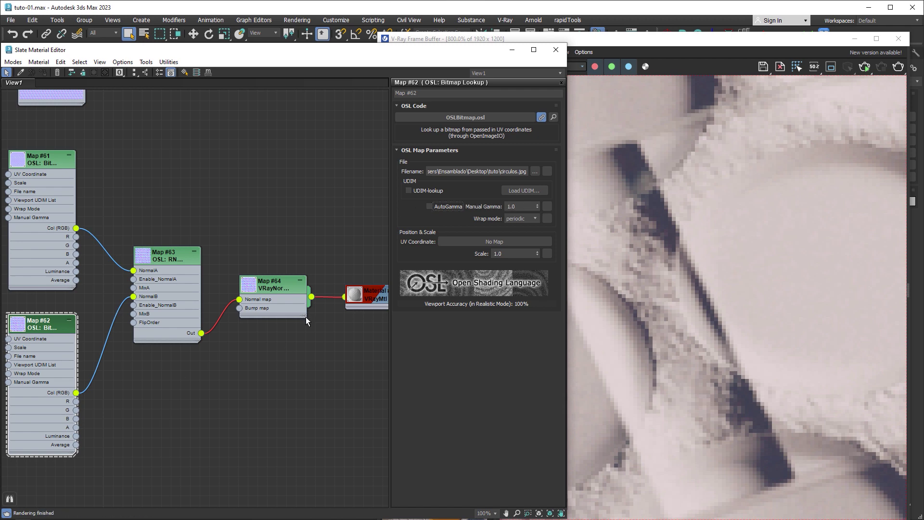
pyautogui.scroll(-3, 722, 216)
# Render the woven-and-circles blend, save it to history, and set it as comparison B
pyautogui.click(779, 129)
pyautogui.scroll(-1, 765, 142)
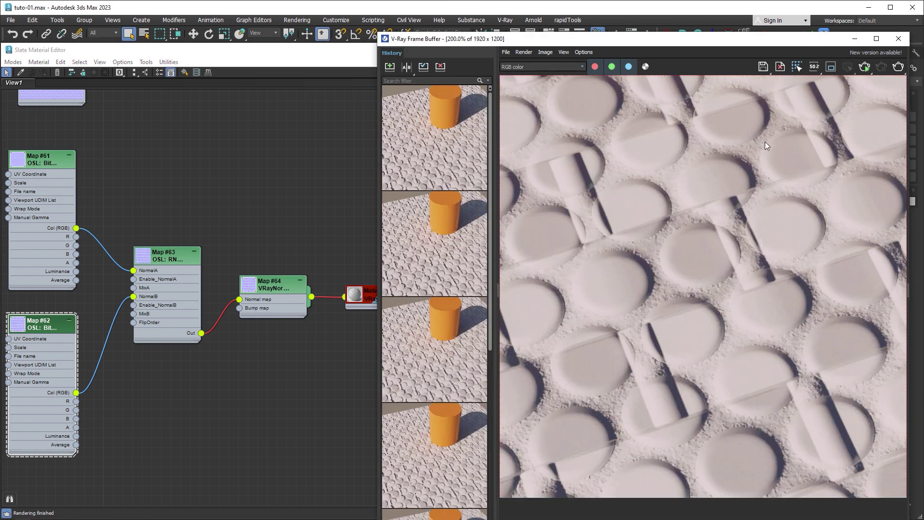
pyautogui.scroll(-1, 766, 143)
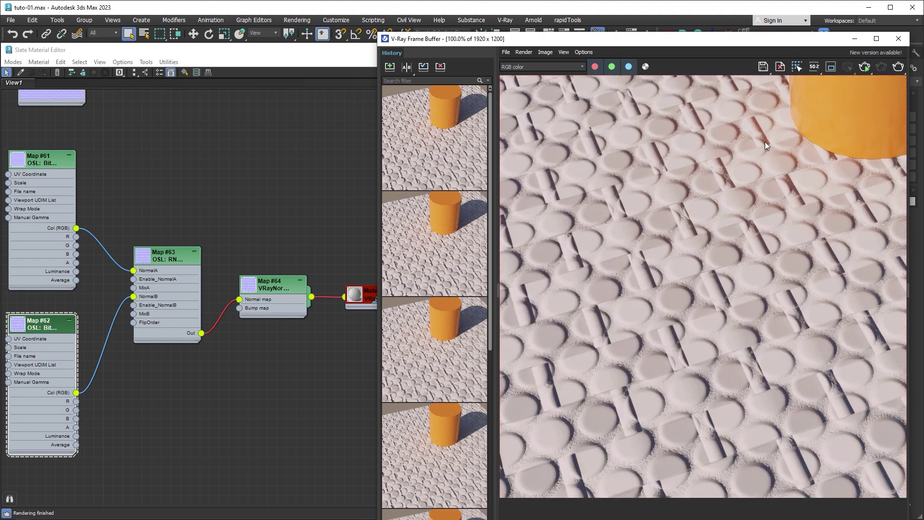
pyautogui.click(897, 67)
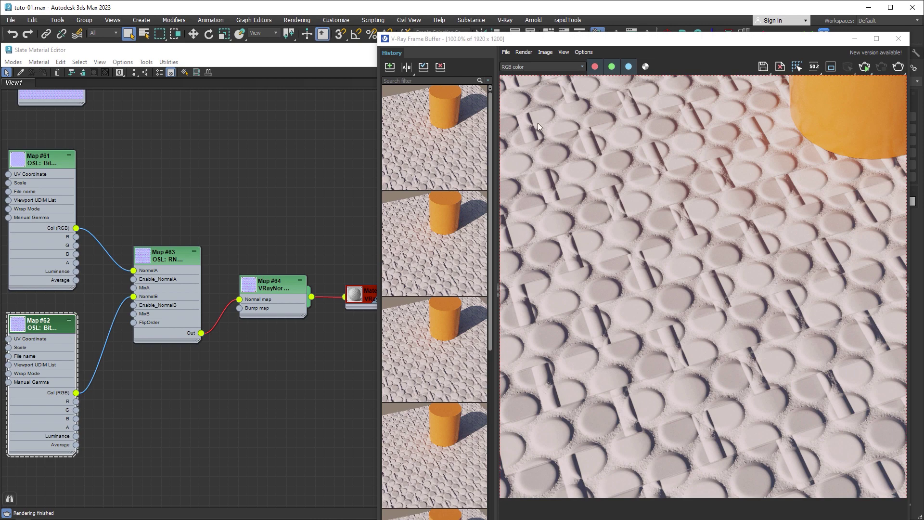
pyautogui.click(390, 68)
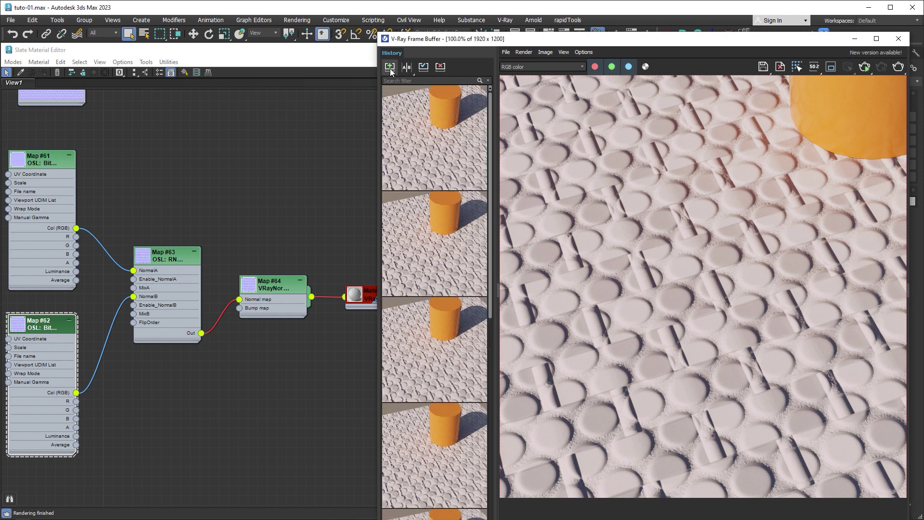
pyautogui.click(408, 68)
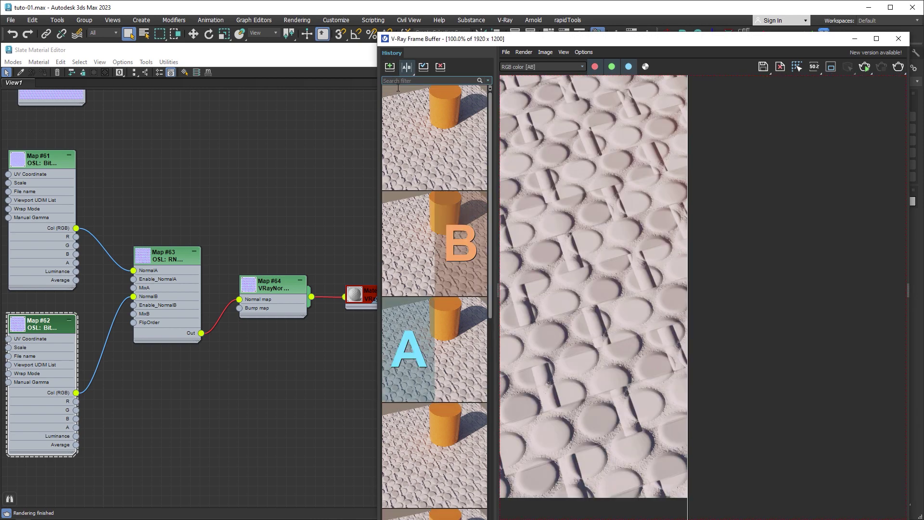
pyautogui.click(463, 134)
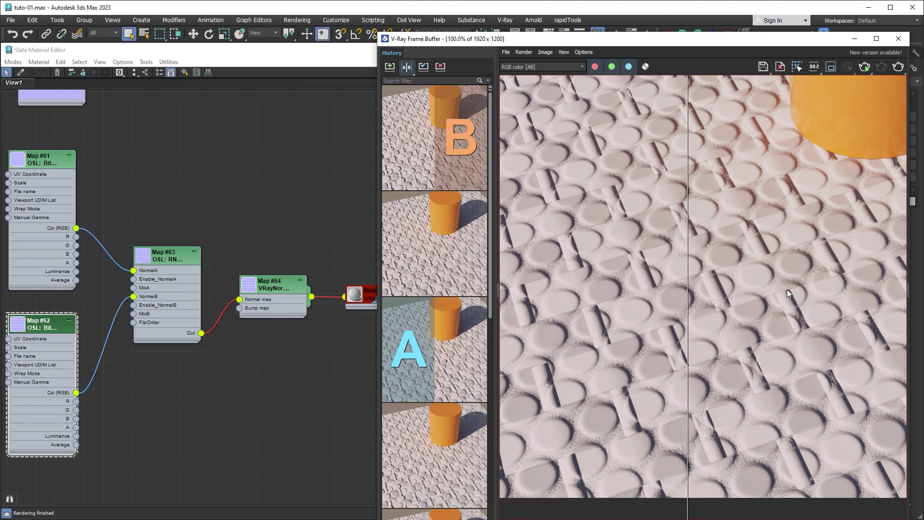
# Zoom in and sweep the A/B split across details, then switch the comparison off
pyautogui.moveTo(689, 308)
pyautogui.mouseDown()
pyautogui.moveTo(691, 318)
pyautogui.moveTo(768, 317)
pyautogui.mouseUp()
pyautogui.scroll(2, 726, 301)
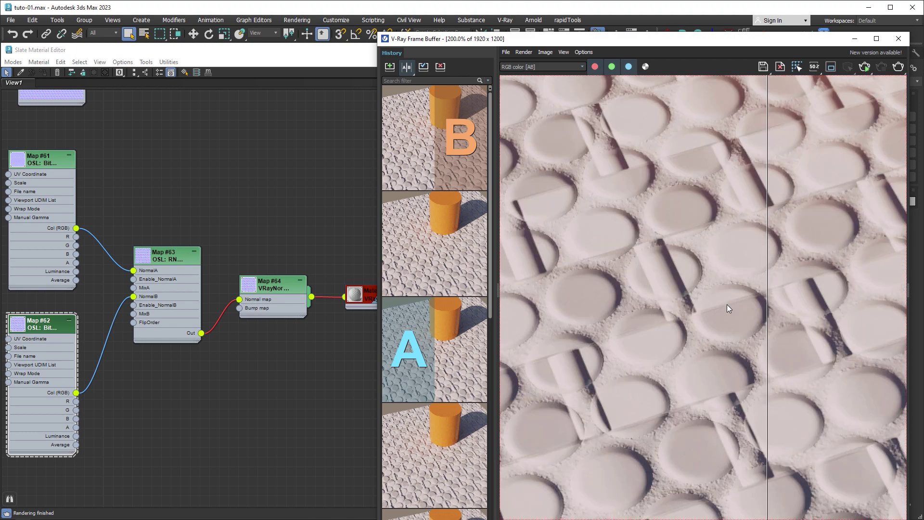
pyautogui.moveTo(685, 304)
pyautogui.mouseDown(button='middle')
pyautogui.moveTo(600, 309)
pyautogui.moveTo(706, 313)
pyautogui.mouseUp(button='middle')
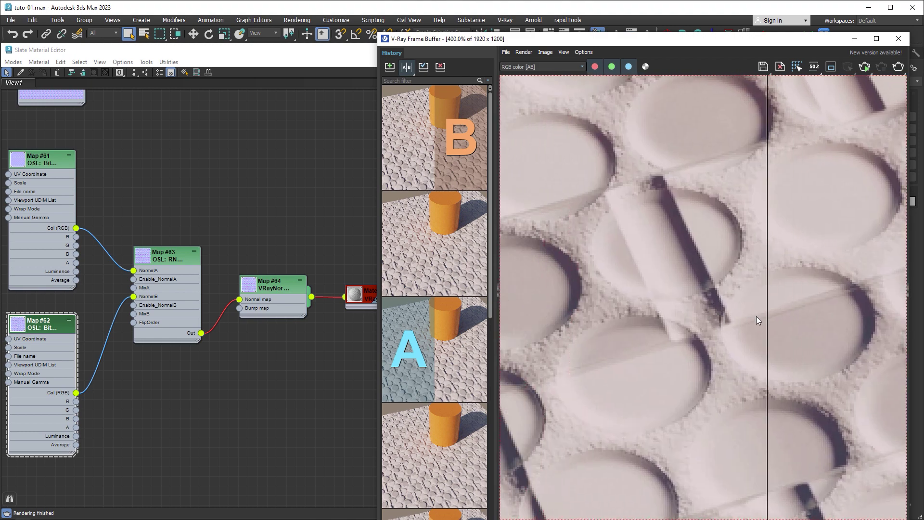
pyautogui.moveTo(768, 321)
pyautogui.mouseDown()
pyautogui.moveTo(667, 327)
pyautogui.moveTo(801, 331)
pyautogui.moveTo(603, 333)
pyautogui.moveTo(889, 340)
pyautogui.moveTo(621, 350)
pyautogui.mouseUp()
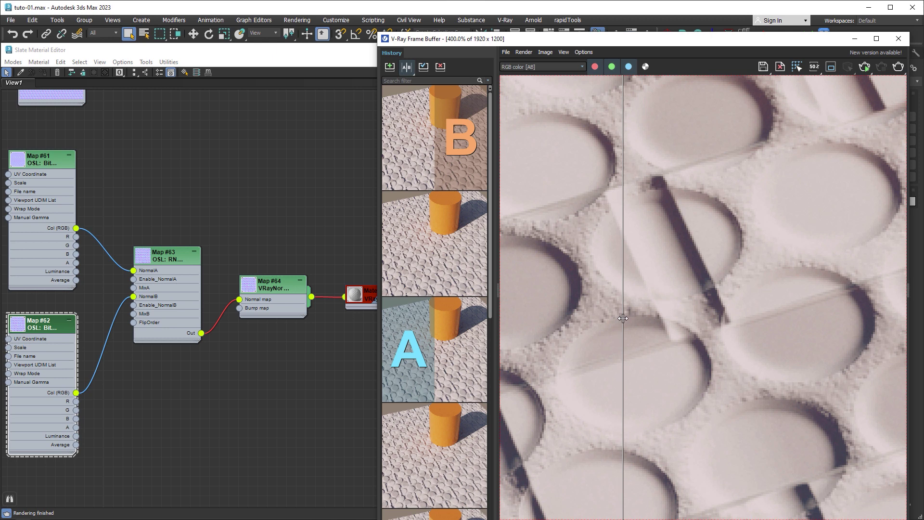
pyautogui.moveTo(621, 319)
pyautogui.mouseDown()
pyautogui.moveTo(729, 328)
pyautogui.moveTo(703, 335)
pyautogui.moveTo(742, 331)
pyautogui.mouseUp()
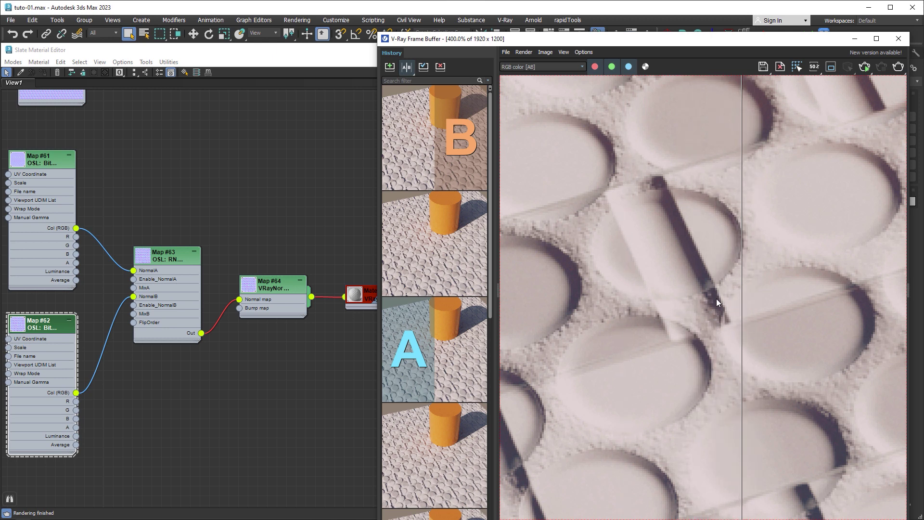
pyautogui.moveTo(738, 316)
pyautogui.mouseDown()
pyautogui.moveTo(674, 316)
pyautogui.moveTo(764, 315)
pyautogui.mouseUp()
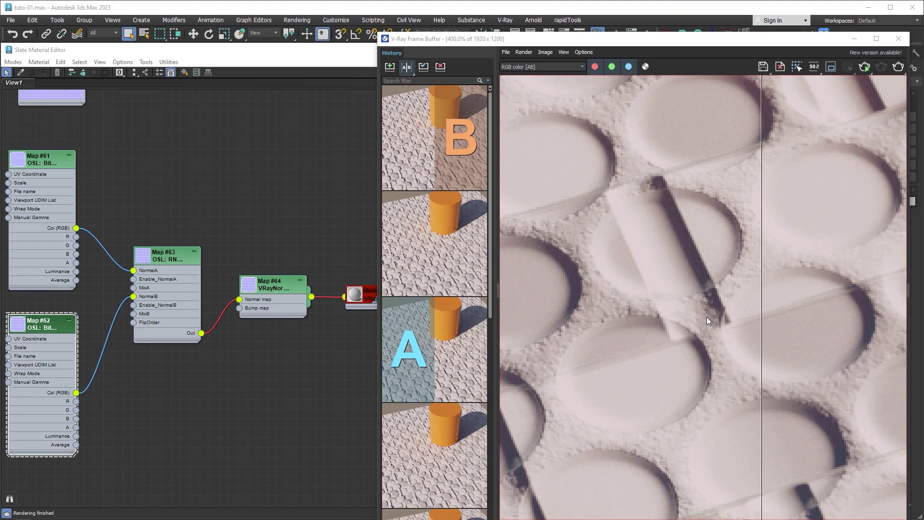
pyautogui.click(409, 66)
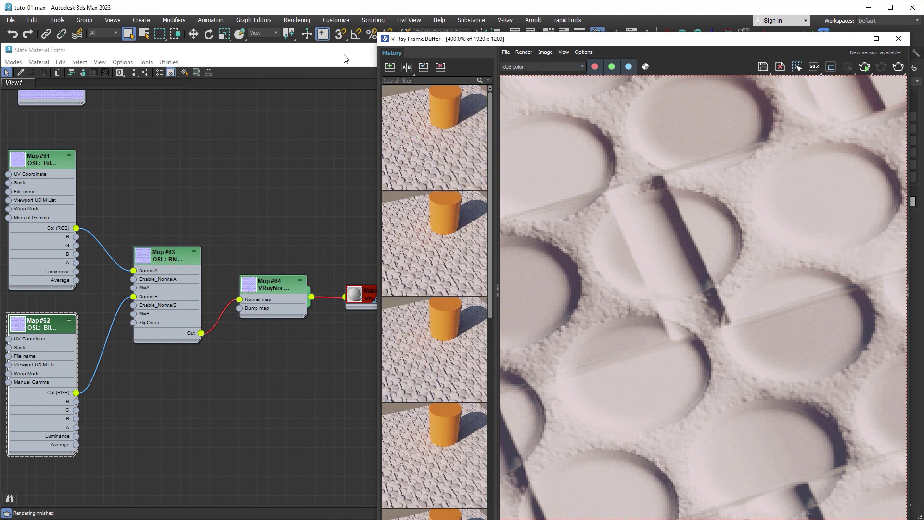
# Collapse Map #61 and Map #62 and place them beside Map #63
pyautogui.click(270, 276)
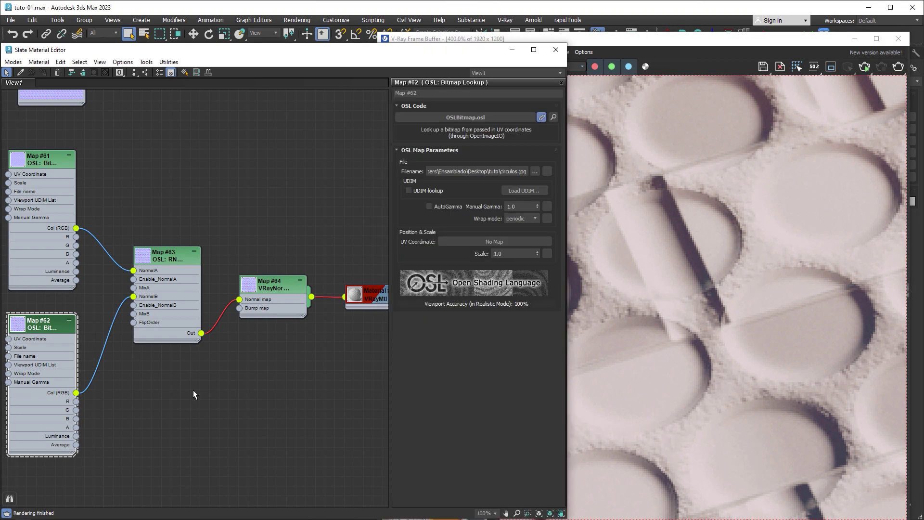
pyautogui.click(70, 156)
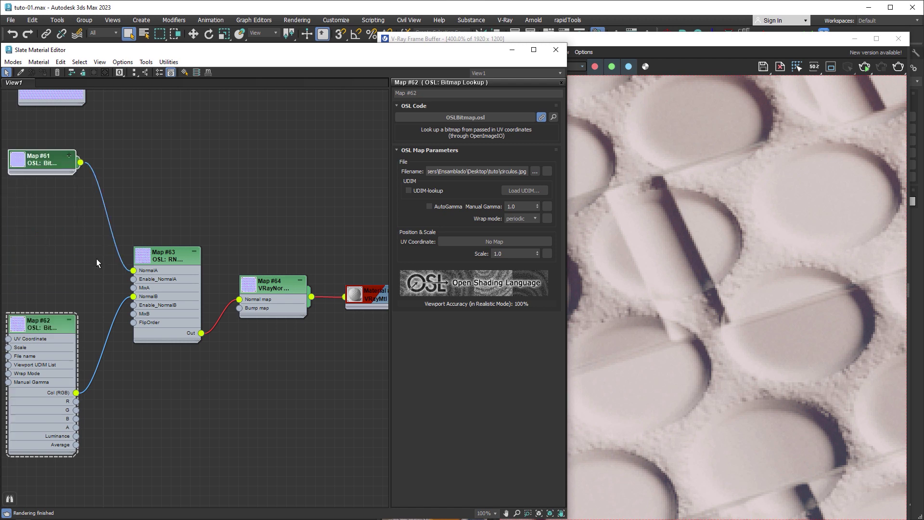
pyautogui.click(71, 324)
pyautogui.moveTo(69, 163); pyautogui.dragTo(66, 260)
pyautogui.moveTo(56, 326); pyautogui.dragTo(56, 306)
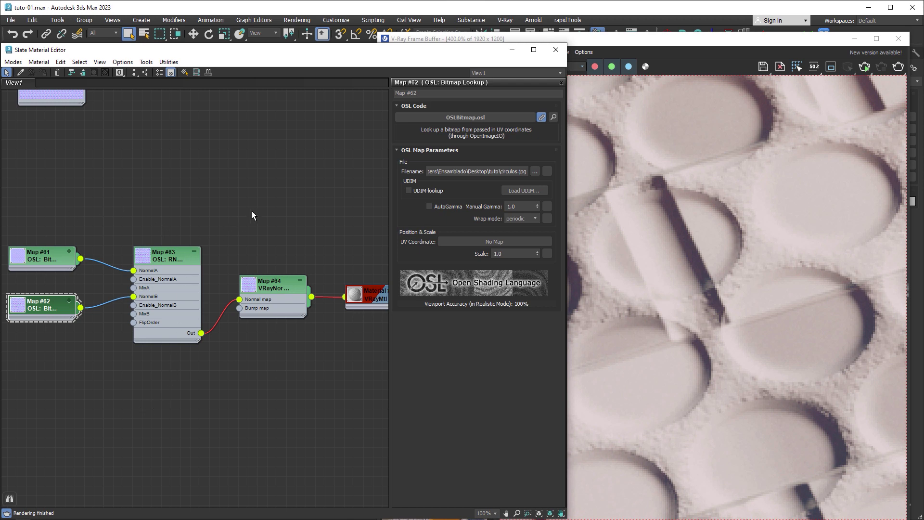
# Select the Map #53–#56 node group and copy it below the graph
pyautogui.scroll(-1, 252, 216)
pyautogui.scroll(-1, 247, 226)
pyautogui.scroll(-1, 239, 285)
pyautogui.moveTo(241, 258); pyautogui.dragTo(232, 281, button='middle')
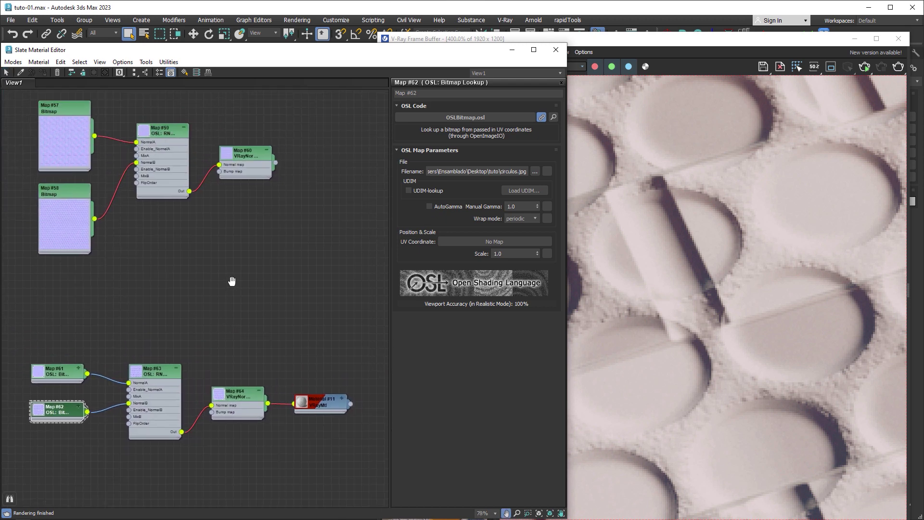
pyautogui.scroll(-1, 204, 313)
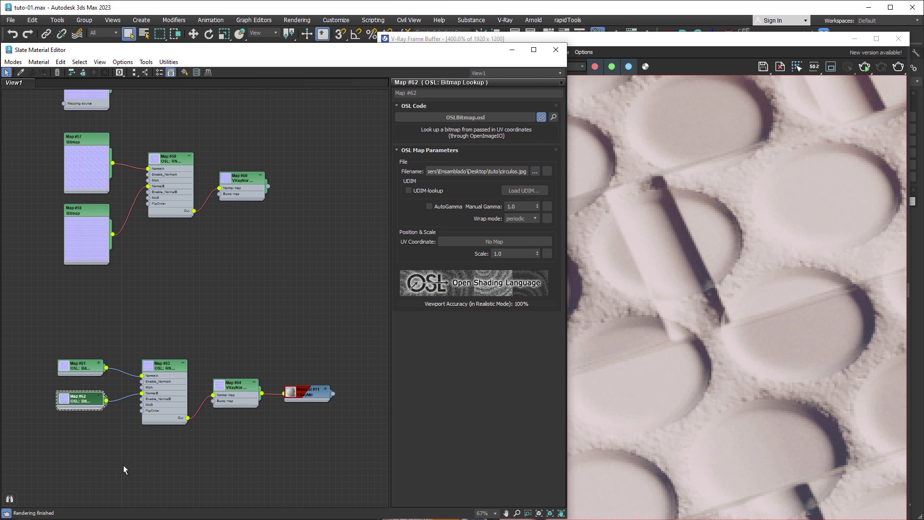
pyautogui.scroll(-1, 136, 260)
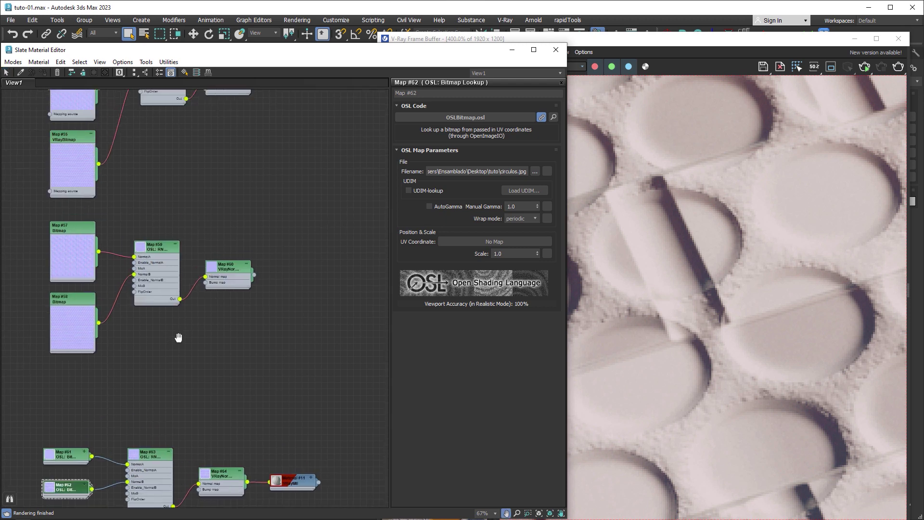
pyautogui.moveTo(136, 260); pyautogui.dragTo(177, 350, button='middle')
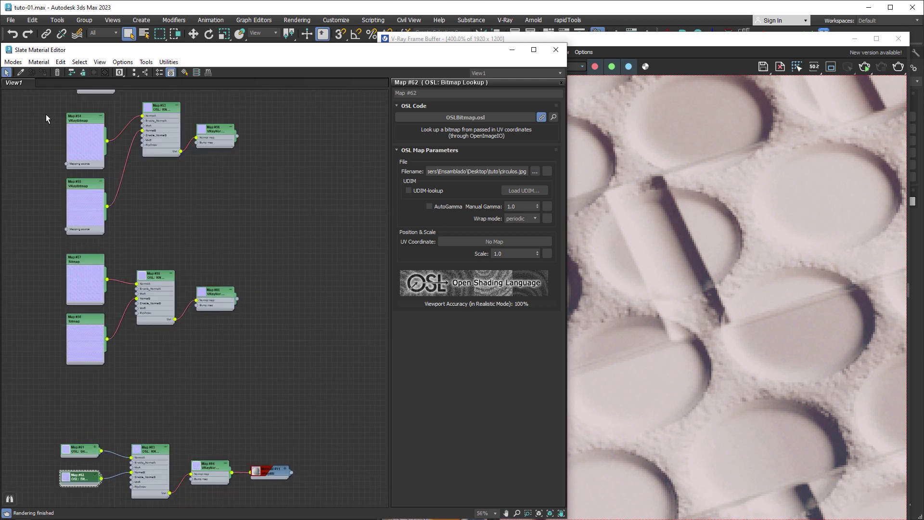
pyautogui.moveTo(45, 114); pyautogui.dragTo(231, 213)
pyautogui.scroll(-1, 318, 215)
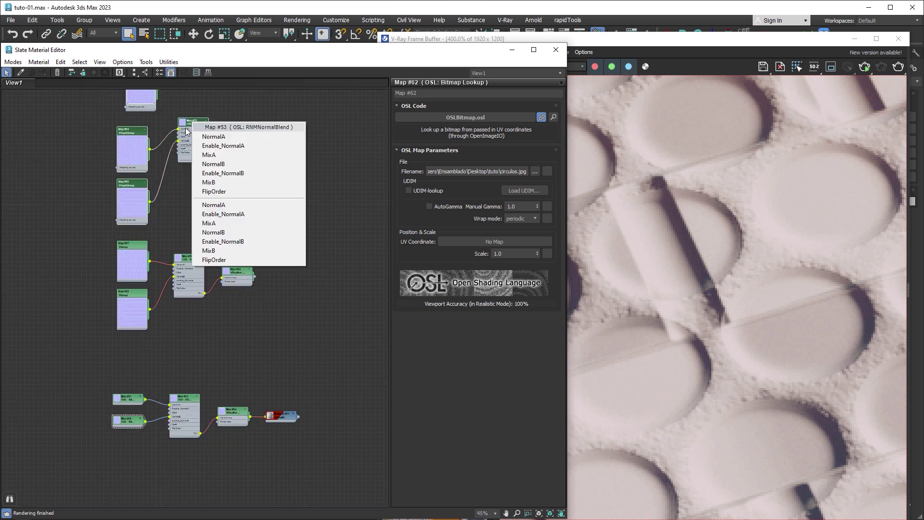
pyautogui.keyDown('shift'); pyautogui.moveTo(191, 126); pyautogui.dragTo(182, 472); pyautogui.keyUp('shift')
pyautogui.doubleClick(182, 472)
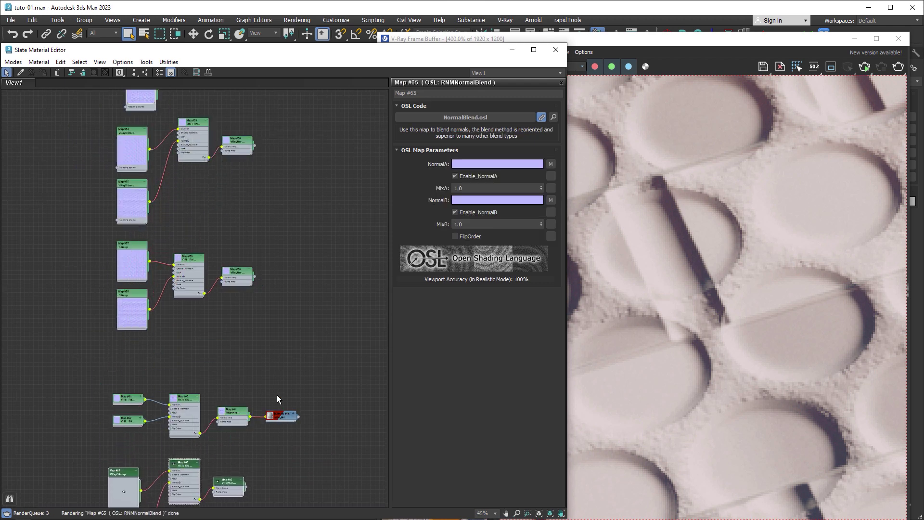
# Wire the copied VRayNormalMap Map #66 into Material #11's Bump input, replacing Map #64
pyautogui.moveTo(182, 472); pyautogui.dragTo(186, 296, button='middle')
pyautogui.moveTo(288, 246); pyautogui.dragTo(289, 318)
pyautogui.scroll(2, 288, 318)
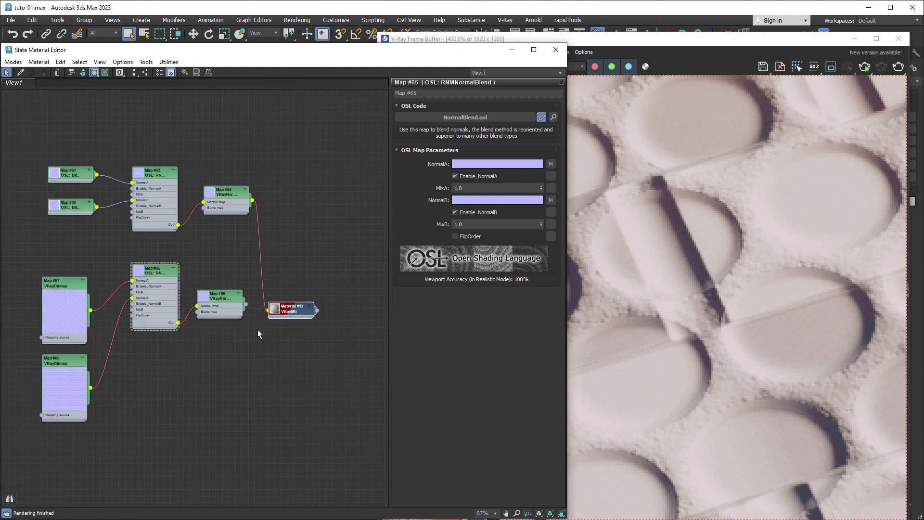
pyautogui.scroll(1, 289, 318)
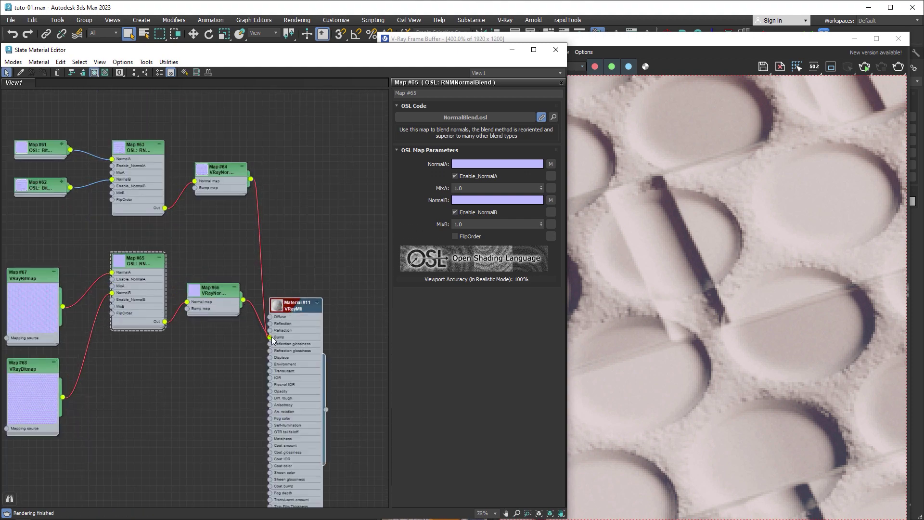
pyautogui.click(272, 340)
pyautogui.moveTo(162, 365); pyautogui.dragTo(187, 347, button='middle')
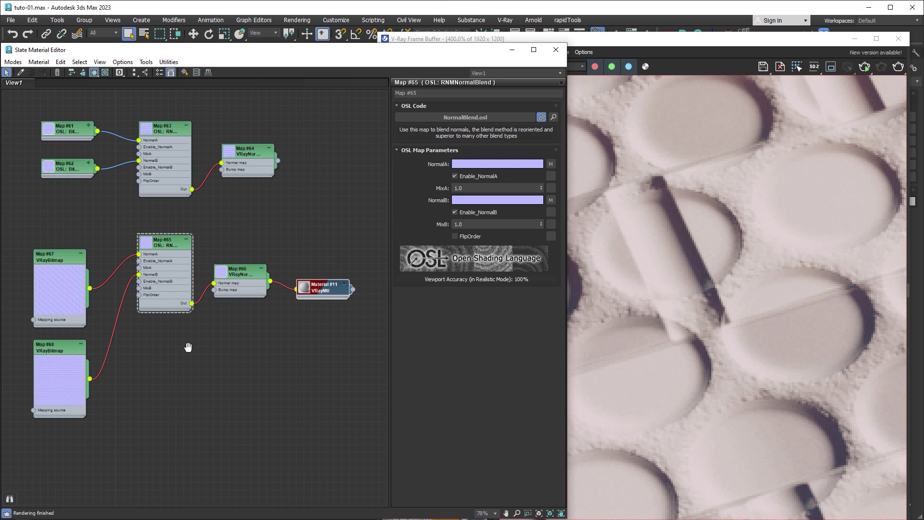
# Clone a VRayBitmap node as Map #69 and load grietas.jpg into it
pyautogui.moveTo(72, 351); pyautogui.dragTo(53, 462)
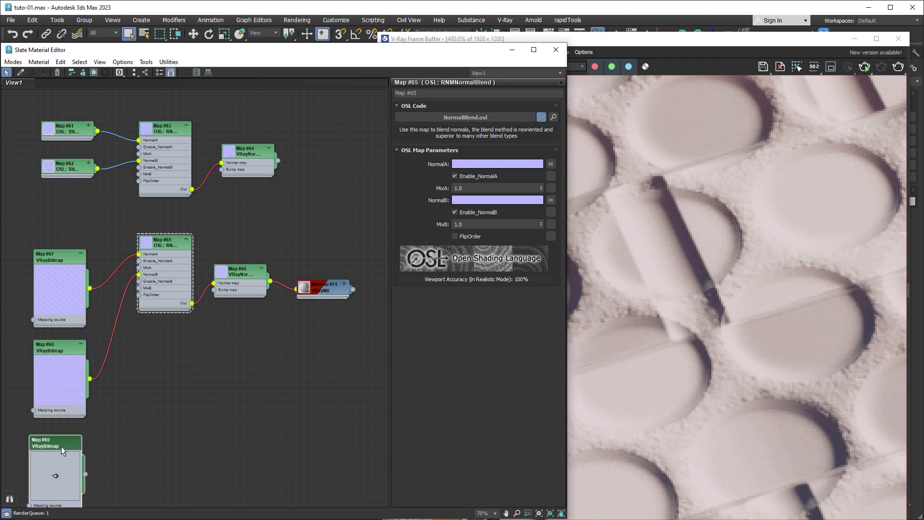
pyautogui.moveTo(154, 397); pyautogui.dragTo(155, 330, button='middle')
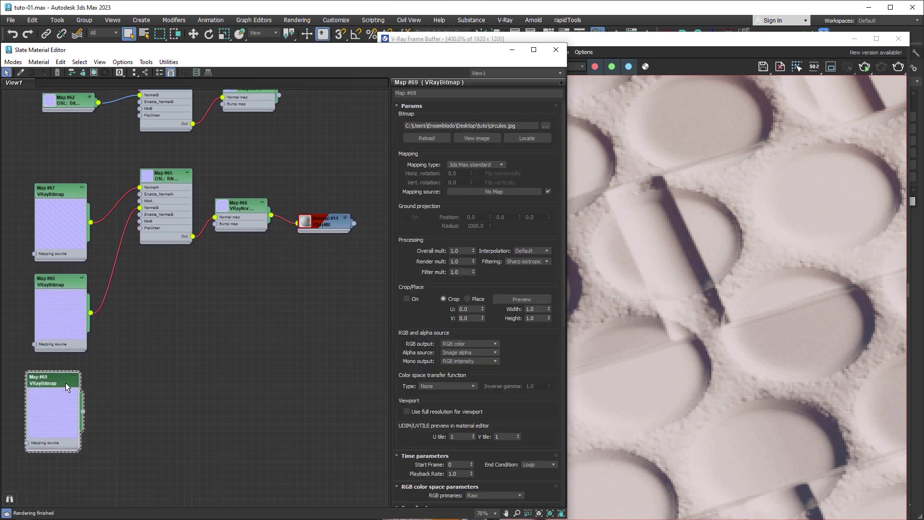
pyautogui.click(546, 125)
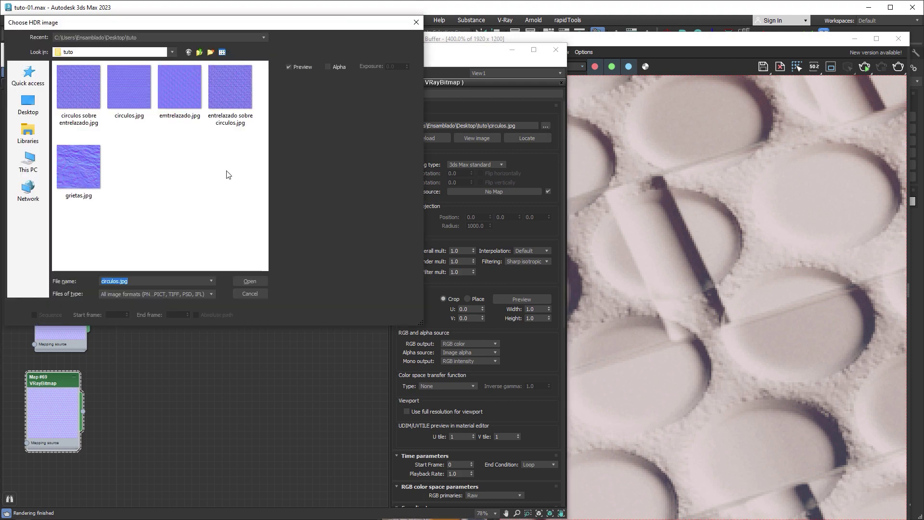
pyautogui.click(88, 173)
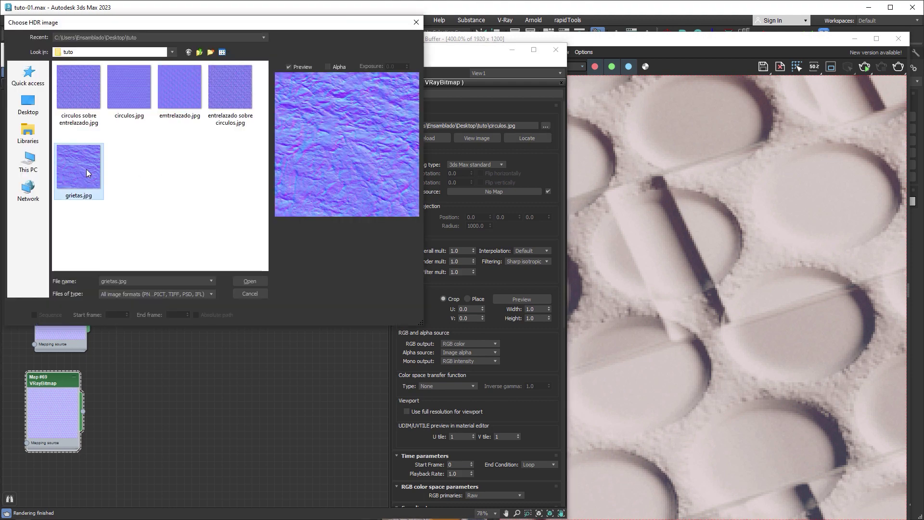
pyautogui.click(249, 282)
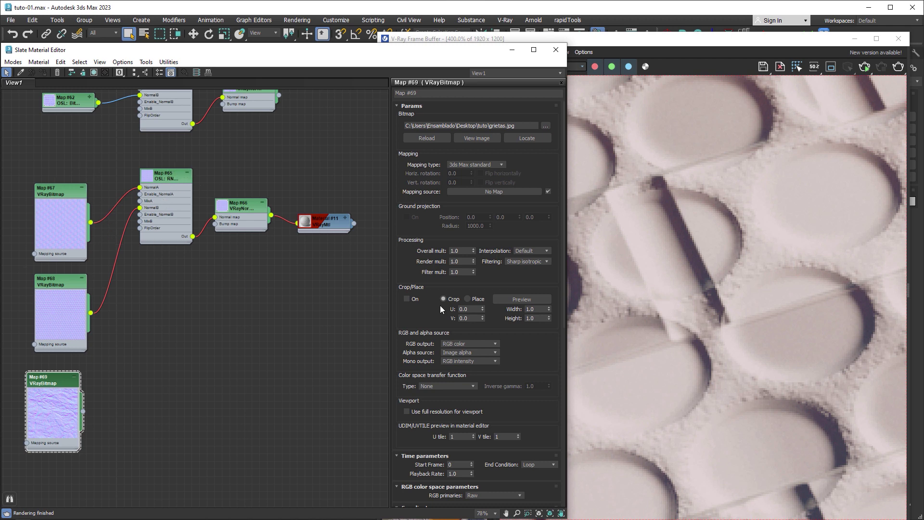
# Widen the Slate editor and shift Map #66 and Material #11 further right
pyautogui.moveTo(568, 313); pyautogui.dragTo(760, 313)
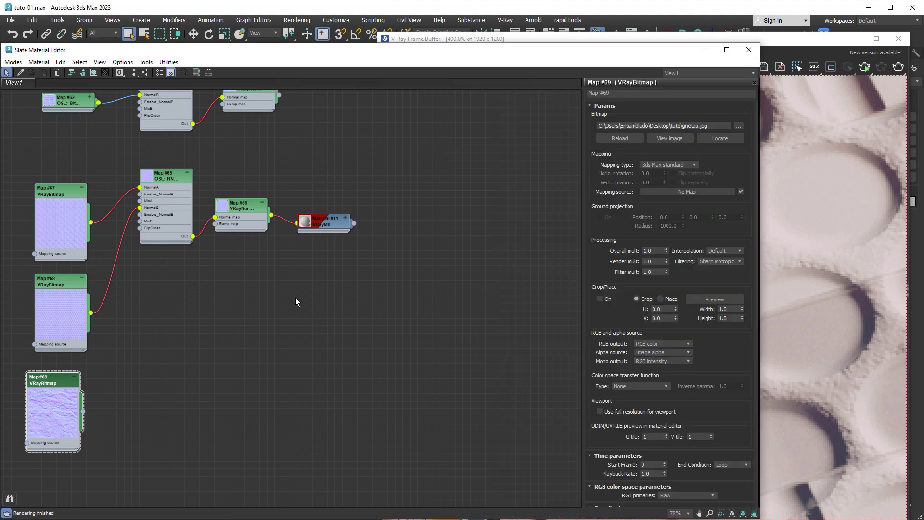
pyautogui.scroll(2, 238, 304)
pyautogui.scroll(1, 154, 374)
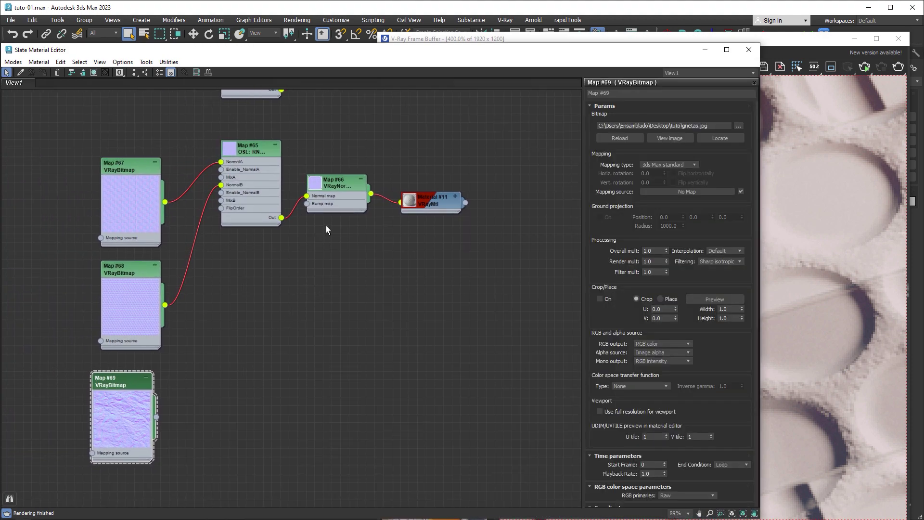
pyautogui.moveTo(306, 148); pyautogui.dragTo(434, 243)
pyautogui.moveTo(344, 185); pyautogui.dragTo(437, 193)
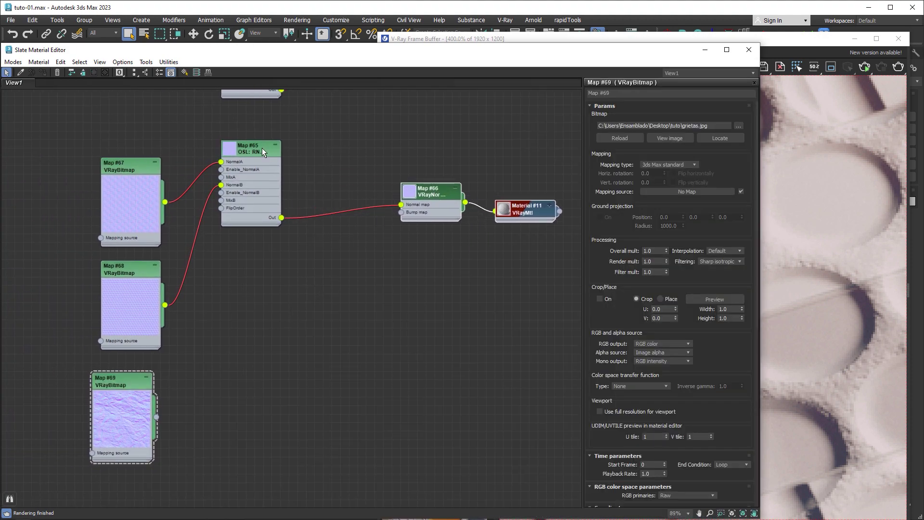
# Clone Map #65 as Map #70, wiring #65→NormalA, cracks Map #69→NormalB, and #70→Map #66 normal
pyautogui.keyDown('shift'); pyautogui.moveTo(251, 152); pyautogui.dragTo(344, 254); pyautogui.keyUp('shift')
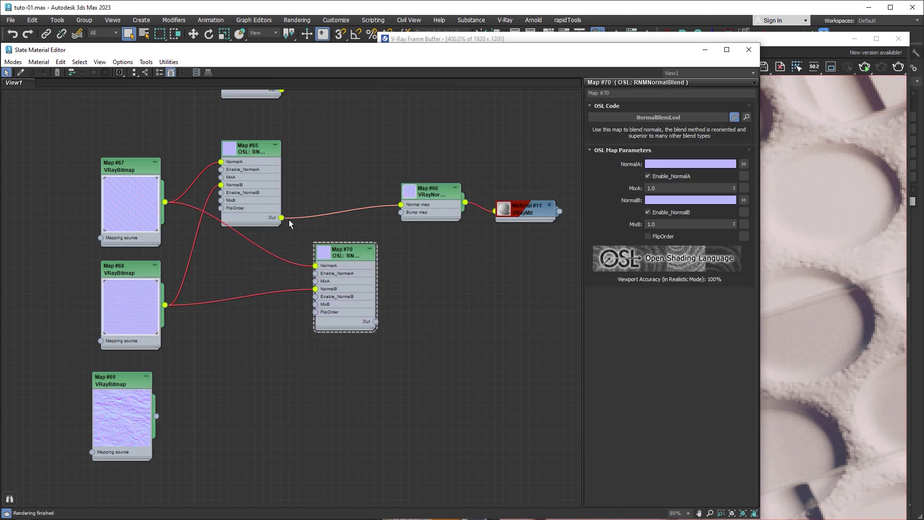
pyautogui.moveTo(291, 227); pyautogui.dragTo(316, 269)
pyautogui.moveTo(157, 416)
pyautogui.mouseDown()
pyautogui.moveTo(203, 423)
pyautogui.moveTo(315, 289)
pyautogui.mouseUp()
pyautogui.moveTo(128, 385); pyautogui.dragTo(247, 342)
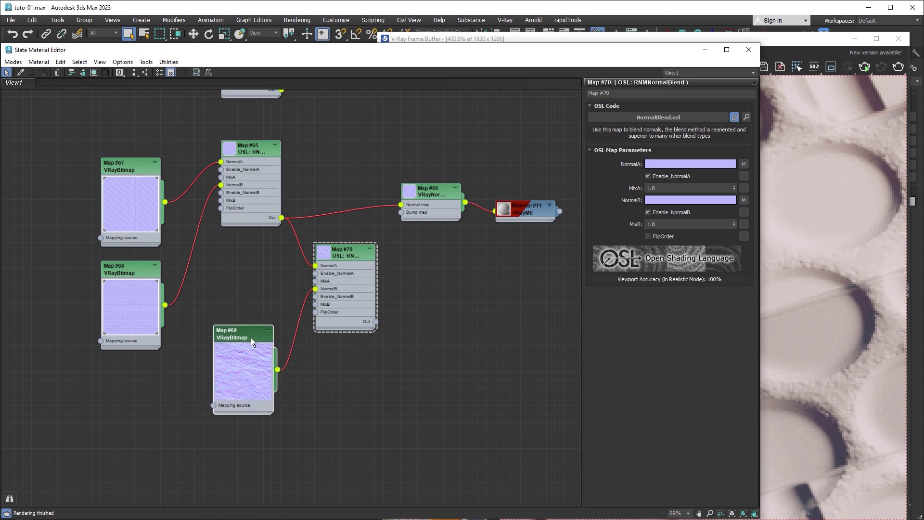
pyautogui.moveTo(376, 322); pyautogui.dragTo(402, 206)
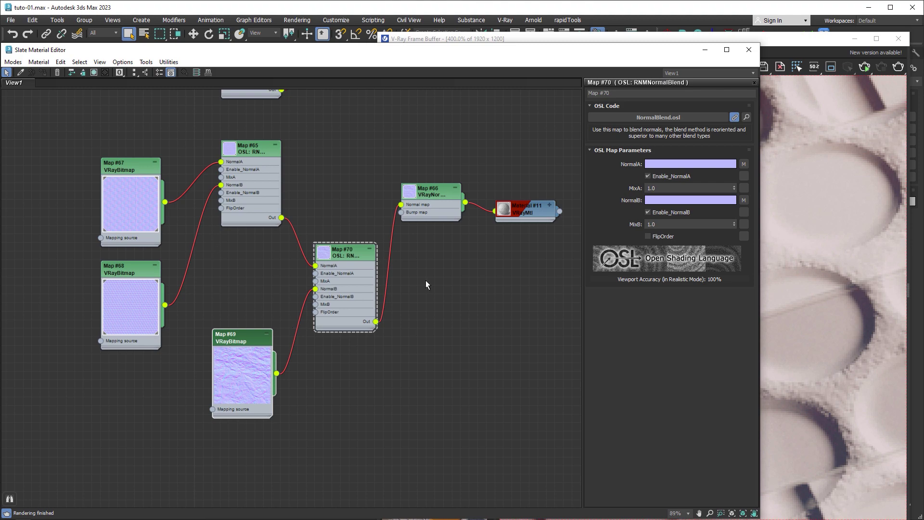
# Re-render in the V-Ray Frame Buffer at 100% and inspect the woven, circles and cracks floor
pyautogui.click(803, 46)
pyautogui.scroll(-3, 712, 247)
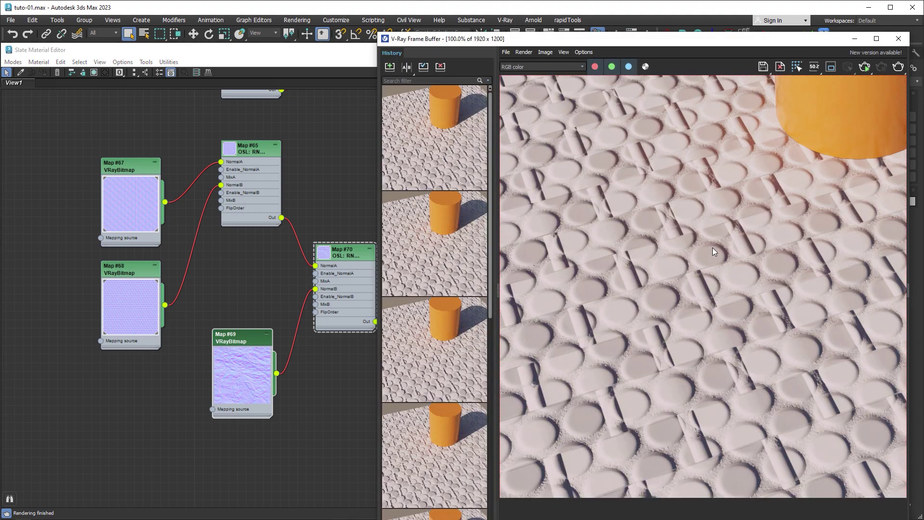
pyautogui.click(898, 68)
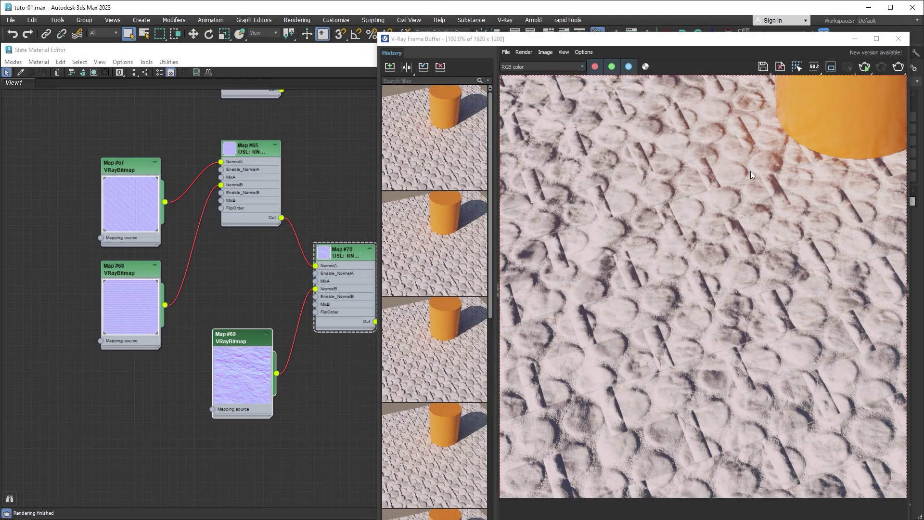
pyautogui.moveTo(790, 314)
pyautogui.mouseDown(button='middle')
pyautogui.moveTo(595, 233)
pyautogui.moveTo(775, 192)
pyautogui.mouseUp(button='middle')
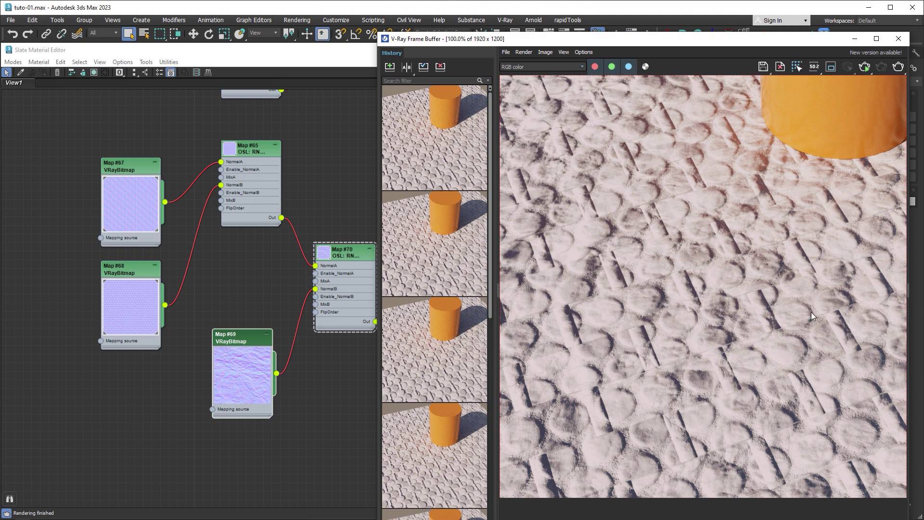
pyautogui.click(351, 204)
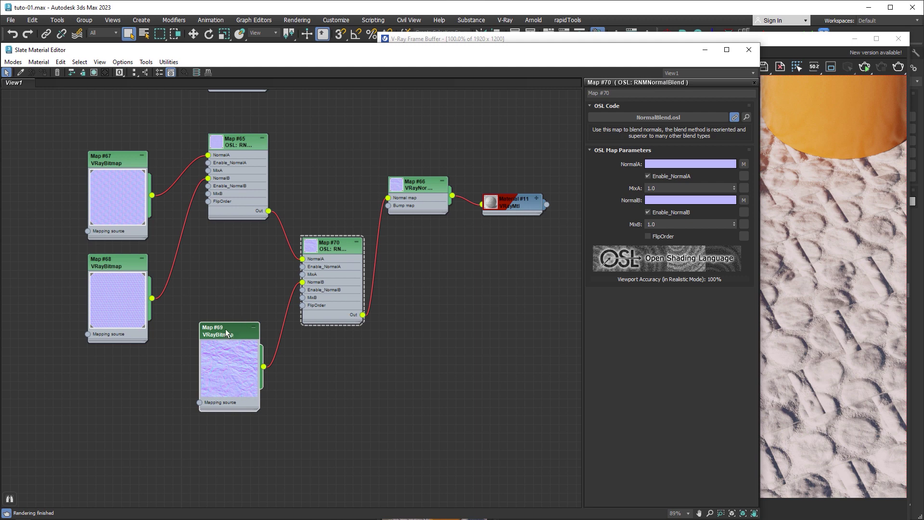
# Move Map #69 down-left, then zoom out and pan to the older Map #53–#60 blend nodes
pyautogui.moveTo(235, 330)
pyautogui.mouseDown()
pyautogui.moveTo(216, 353)
pyautogui.moveTo(221, 377)
pyautogui.mouseUp()
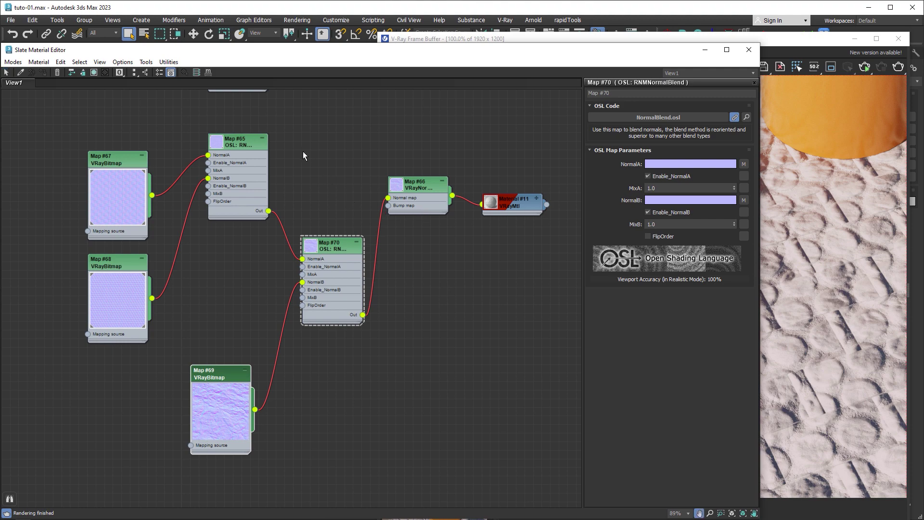
pyautogui.scroll(-3, 304, 152)
pyautogui.moveTo(352, 278)
pyautogui.mouseDown(button='middle')
pyautogui.moveTo(377, 327)
pyautogui.moveTo(375, 358)
pyautogui.moveTo(357, 341)
pyautogui.moveTo(351, 287)
pyautogui.mouseUp(button='middle')
pyautogui.scroll(-2, 374, 353)
pyautogui.scroll(3, 327, 281)
pyautogui.scroll(1, 330, 286)
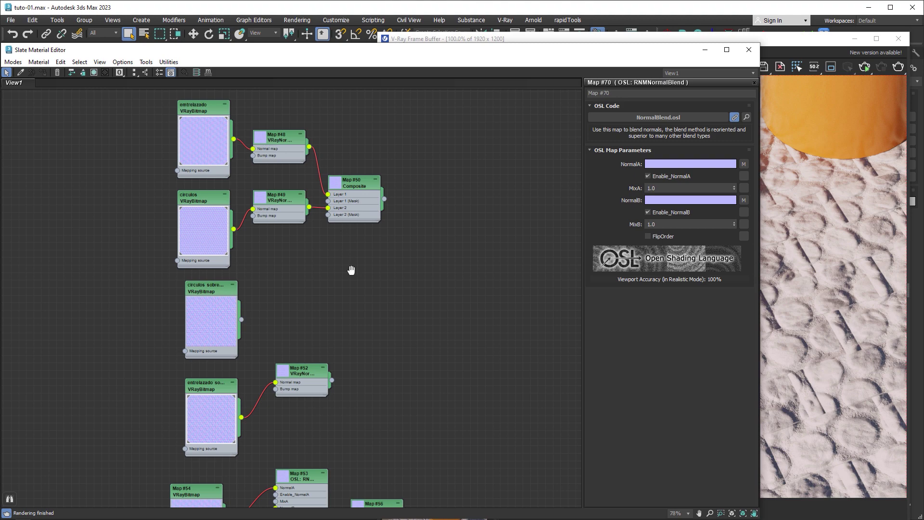
pyautogui.moveTo(351, 270); pyautogui.dragTo(342, 155, button='middle')
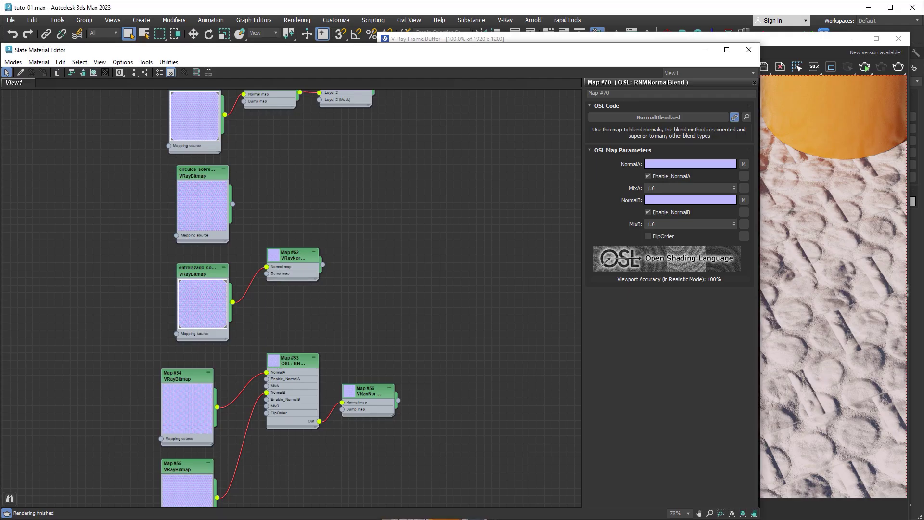
pyautogui.moveTo(419, 384); pyautogui.dragTo(418, 202, button='middle')
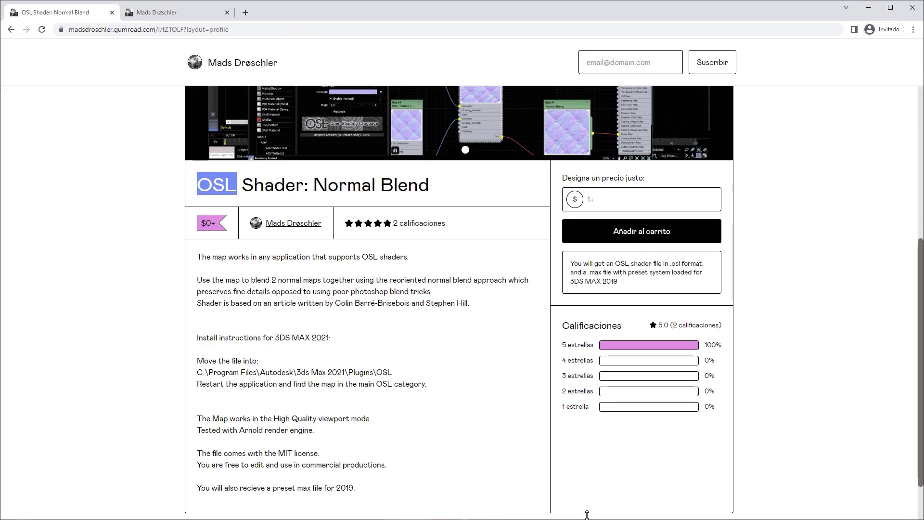
# Autoscroll the Gumroad OSL Shader: Normal Blend page down through its description
pyautogui.middleClick(444, 231)
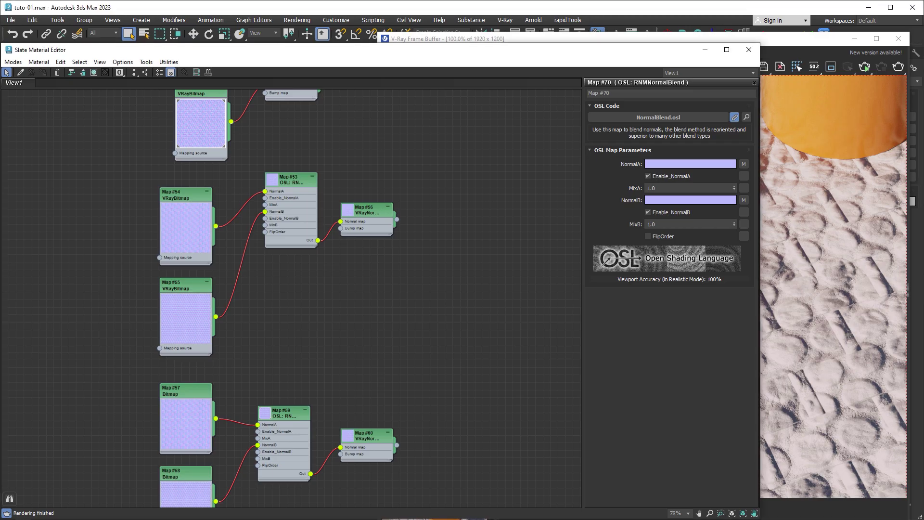
# Pan back to the final Map #65–#70 blend chain and bring the V-Ray render forward
pyautogui.moveTo(289, 299); pyautogui.dragTo(286, 246, button='middle')
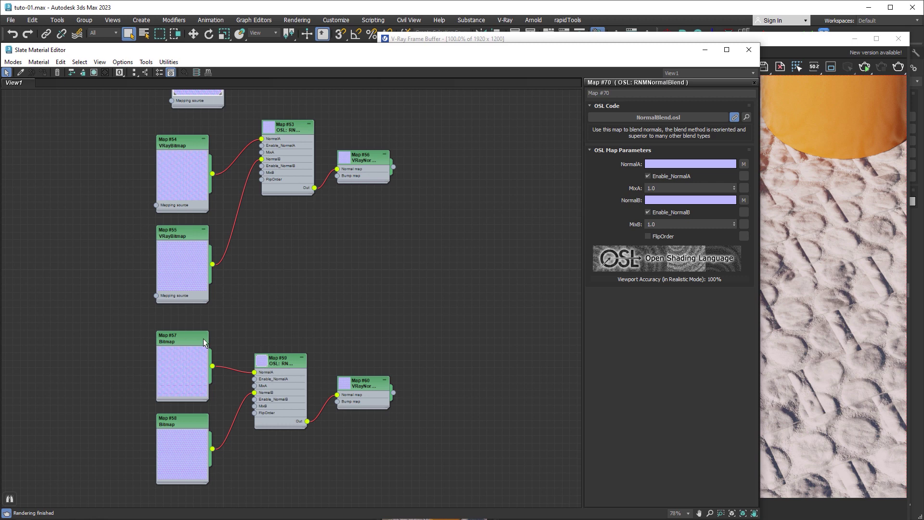
pyautogui.moveTo(410, 419); pyautogui.dragTo(398, 285, button='middle')
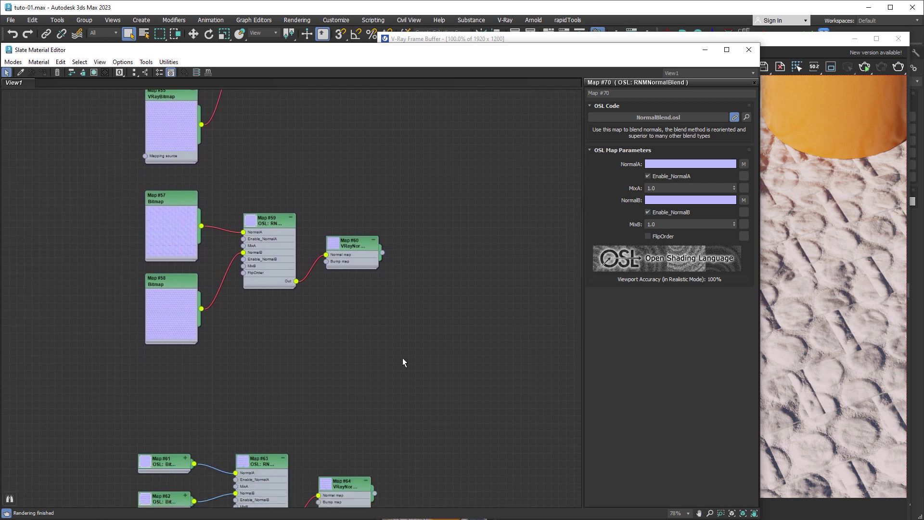
pyautogui.moveTo(402, 363); pyautogui.dragTo(384, 220, button='middle')
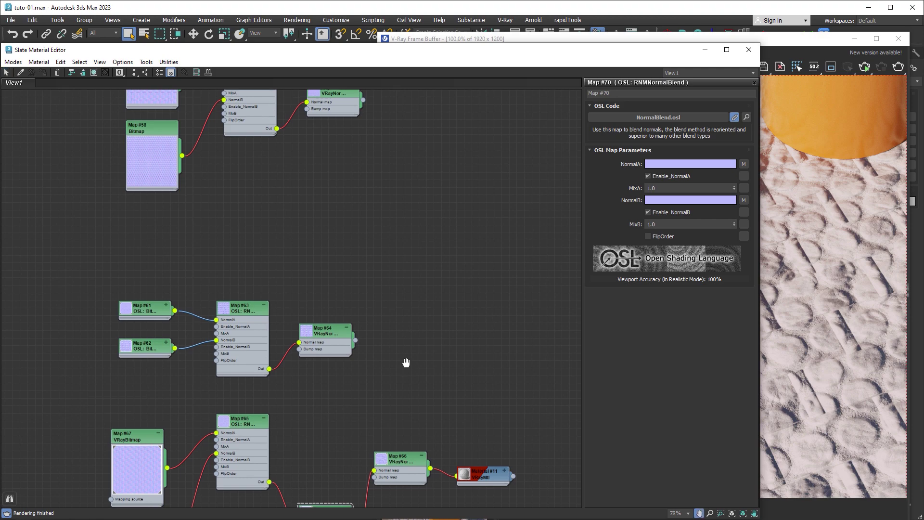
pyautogui.moveTo(407, 363); pyautogui.dragTo(396, 202, button='middle')
pyautogui.moveTo(424, 378); pyautogui.dragTo(419, 313, button='middle')
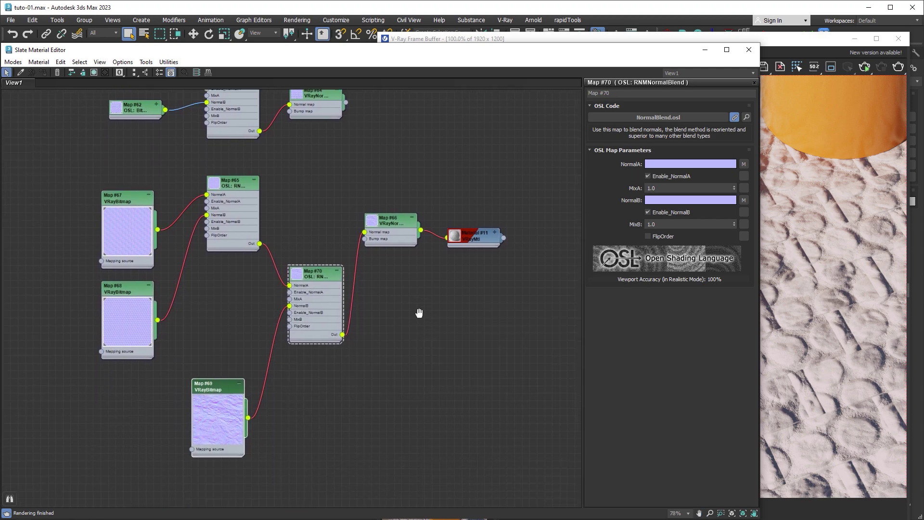
pyautogui.click(799, 45)
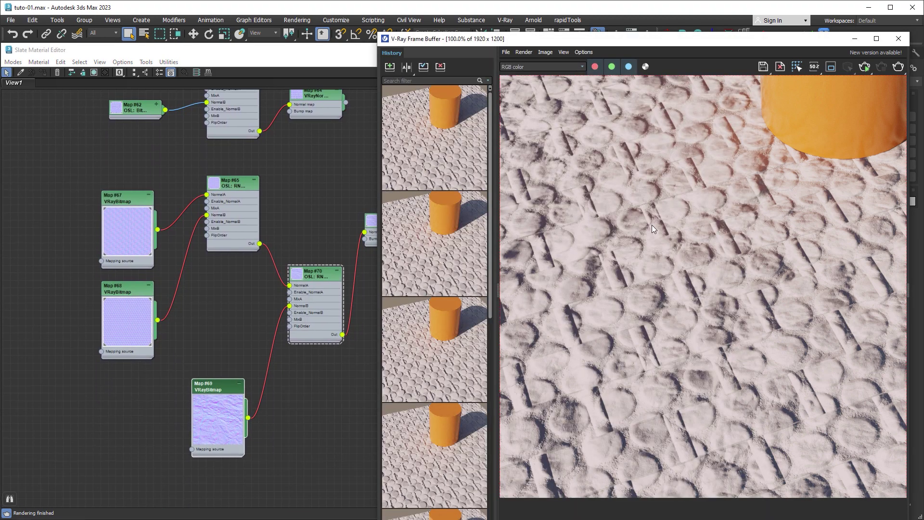
pyautogui.moveTo(652, 224)
pyautogui.mouseDown(button='middle')
pyautogui.moveTo(726, 306)
pyautogui.moveTo(767, 385)
pyautogui.moveTo(817, 331)
pyautogui.moveTo(796, 265)
pyautogui.mouseUp(button='middle')
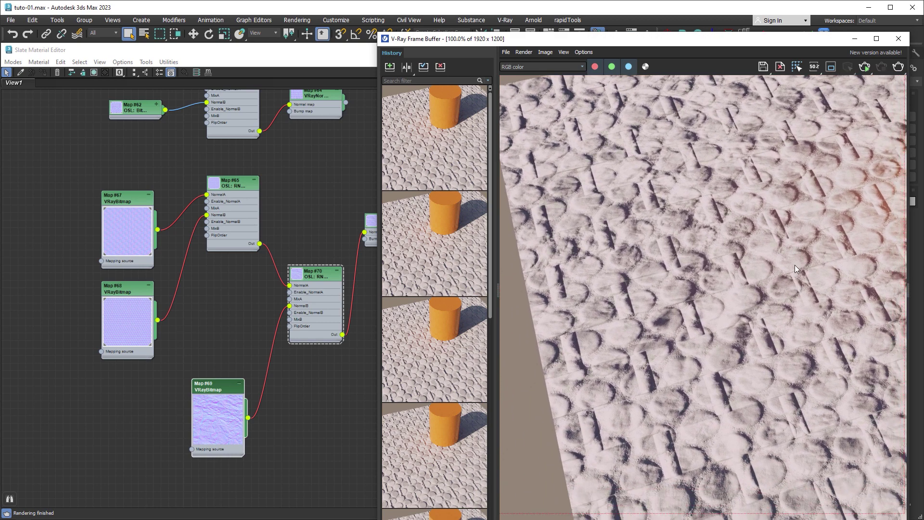
pyautogui.moveTo(776, 358)
pyautogui.mouseDown(button='middle')
pyautogui.moveTo(727, 253)
pyautogui.moveTo(635, 253)
pyautogui.mouseUp(button='middle')
pyautogui.moveTo(785, 305); pyautogui.dragTo(641, 282, button='middle')
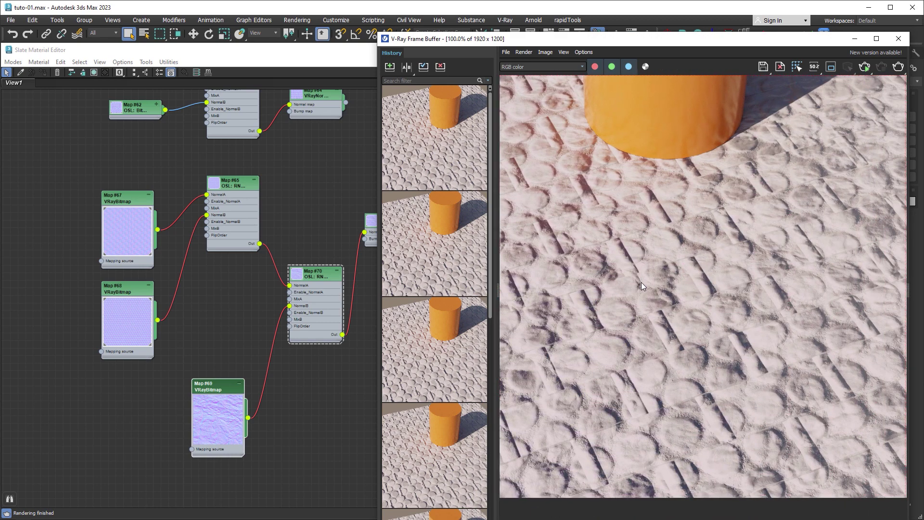
pyautogui.moveTo(758, 276)
pyautogui.mouseDown(button='middle')
pyautogui.moveTo(661, 268)
pyautogui.moveTo(629, 313)
pyautogui.moveTo(609, 373)
pyautogui.moveTo(610, 419)
pyautogui.moveTo(691, 373)
pyautogui.moveTo(741, 299)
pyautogui.mouseUp(button='middle')
pyautogui.moveTo(657, 374)
pyautogui.mouseDown(button='middle')
pyautogui.moveTo(706, 334)
pyautogui.moveTo(742, 325)
pyautogui.mouseUp(button='middle')
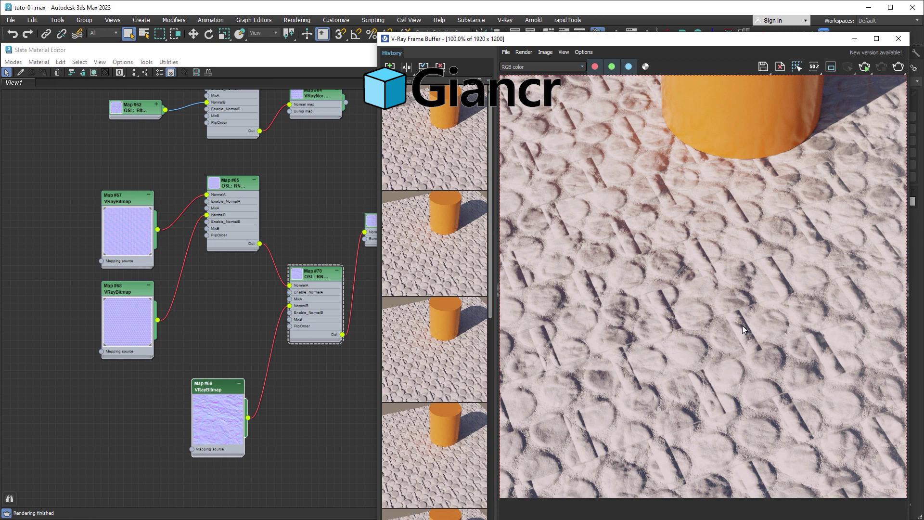